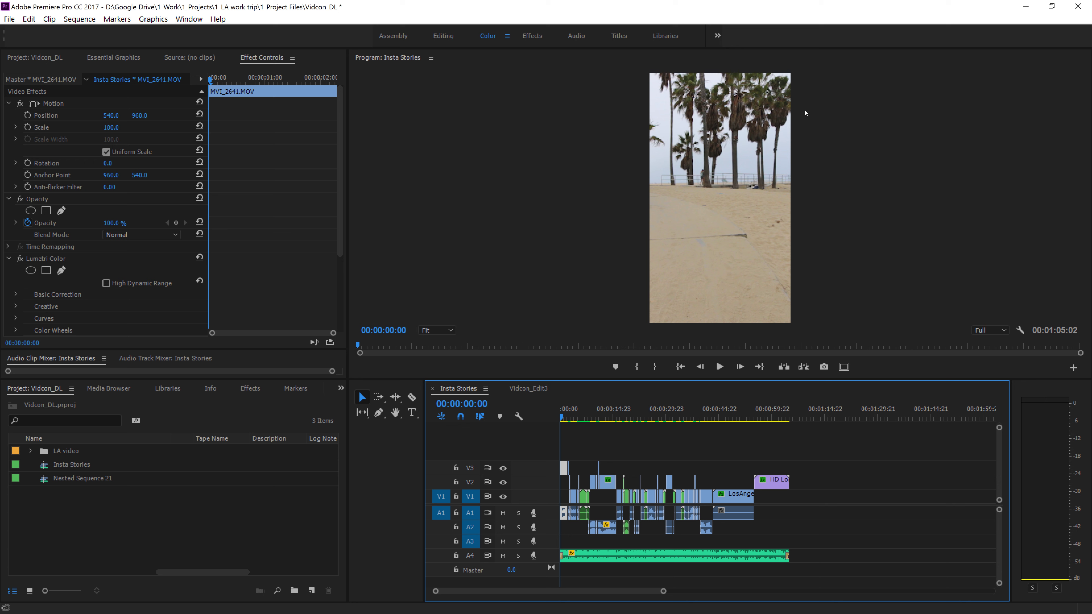
- Switch to the Vidcon_Edit3 sequence and play back several sections between about five and six and a half minutes
drag(664, 591, 614, 591)
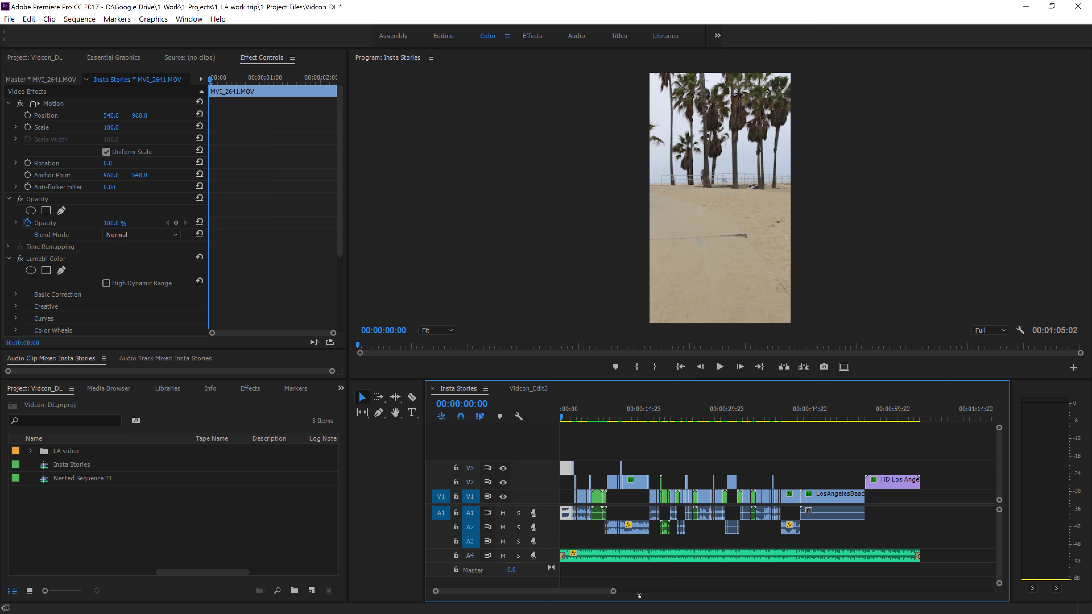
click(533, 388)
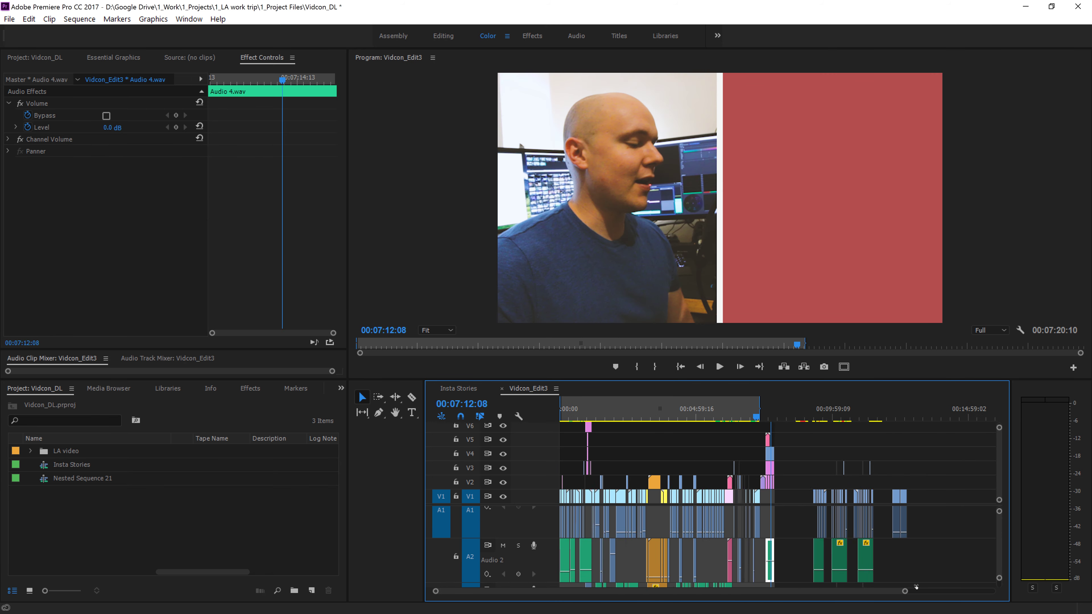
click(693, 417)
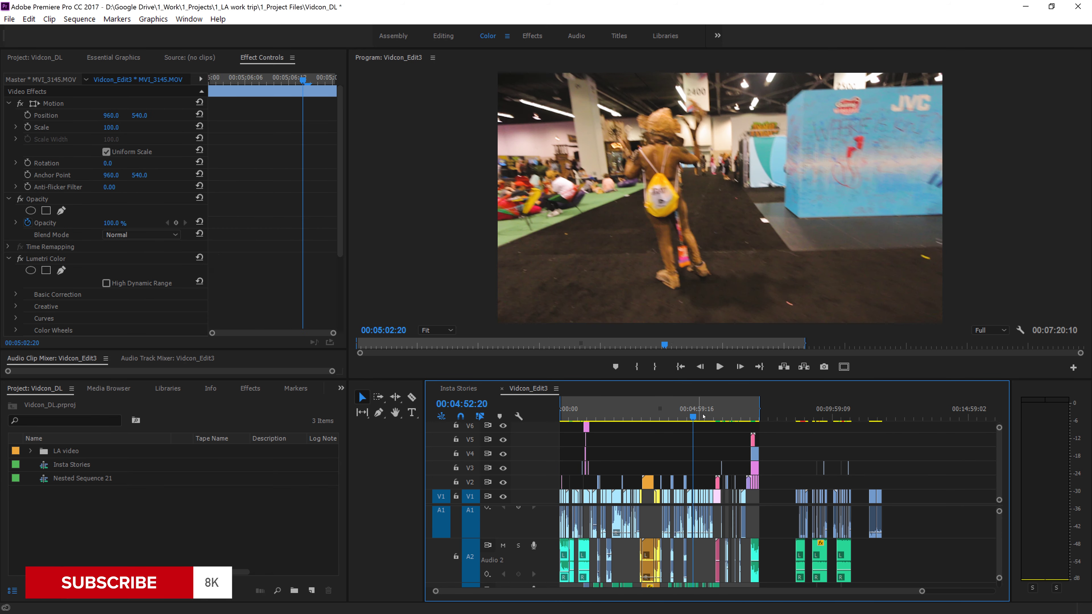
drag(704, 417, 736, 417)
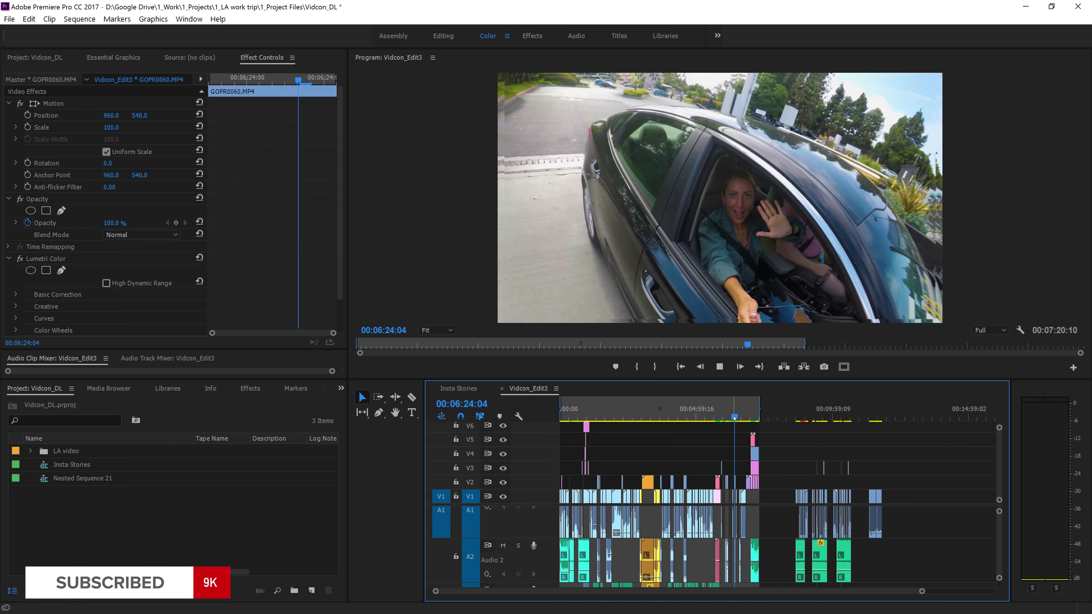
key(space)
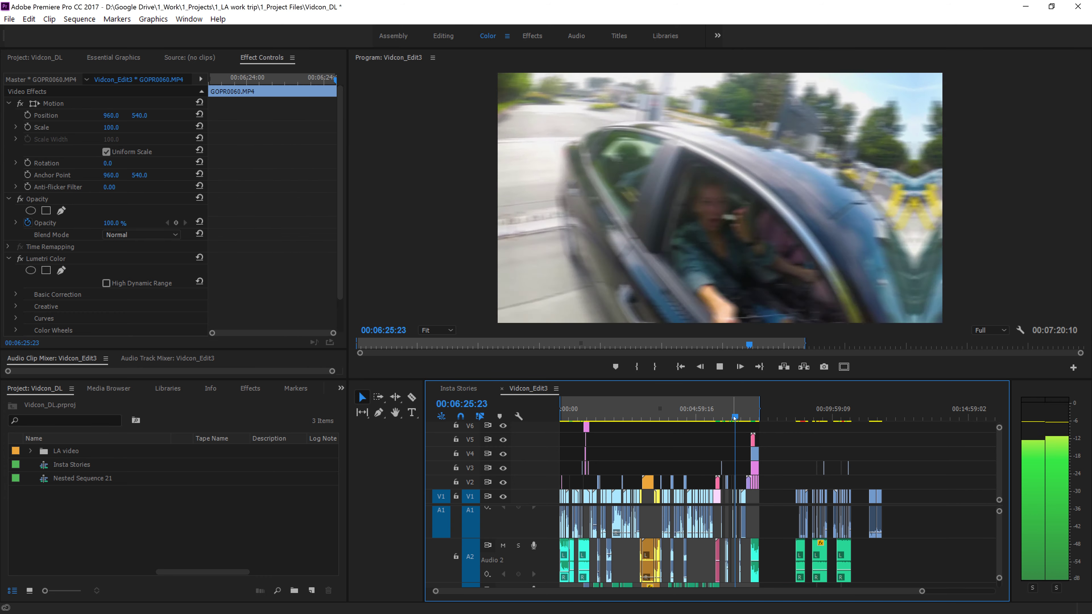
drag(734, 417, 724, 417)
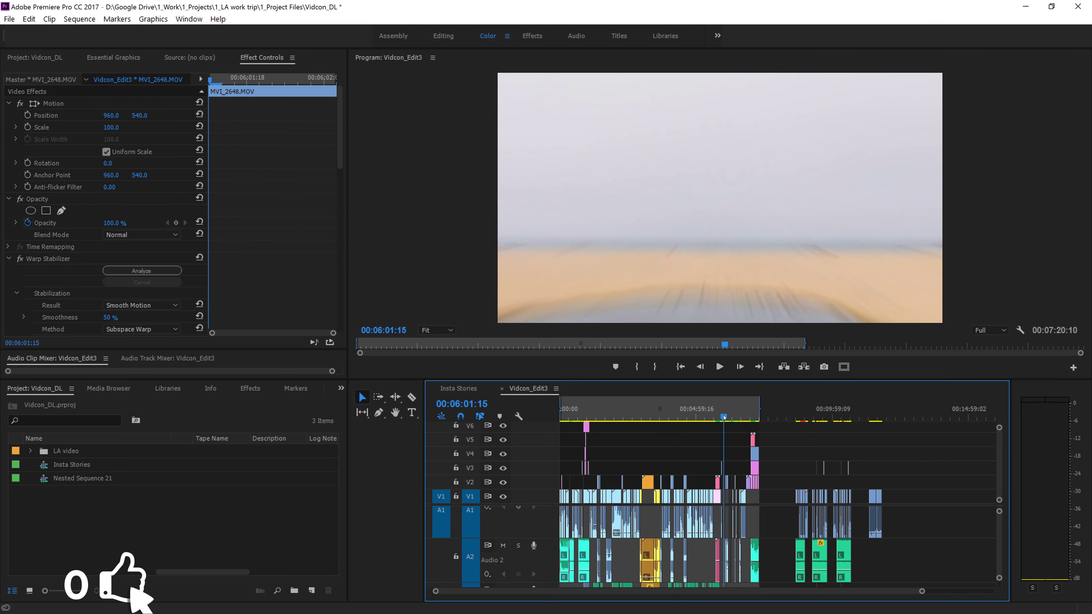
key(space)
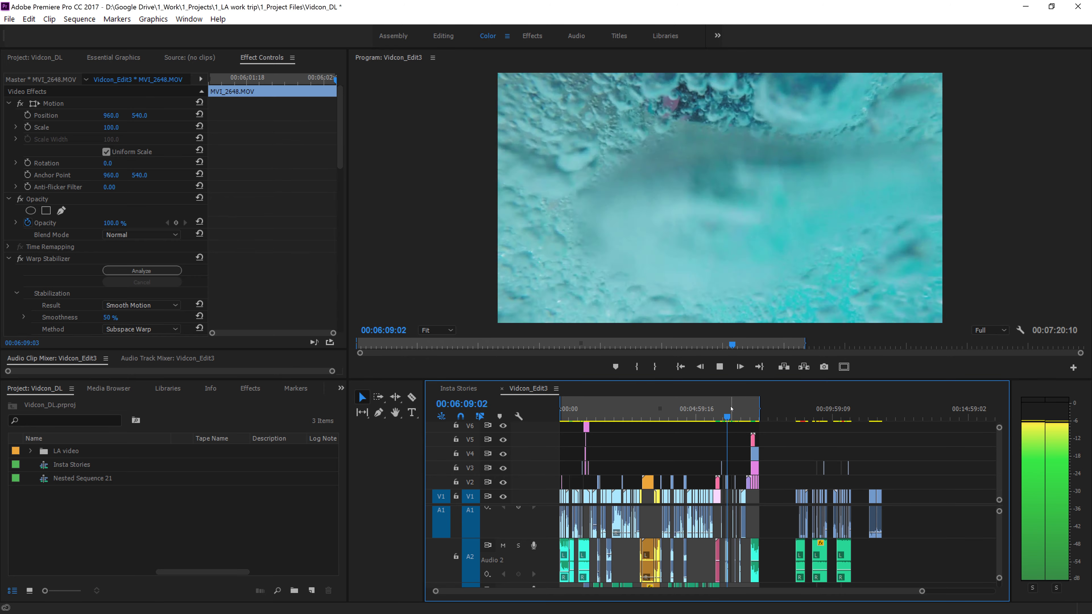
key(space)
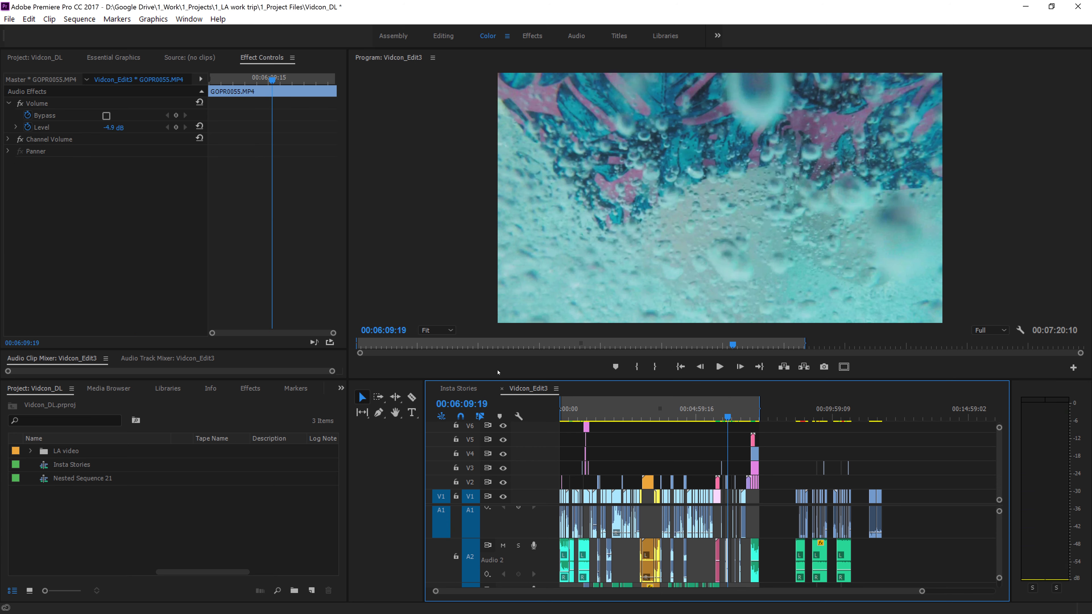
- Return to the Insta Stories sequence and examine its clip layout across the full timeline
click(458, 388)
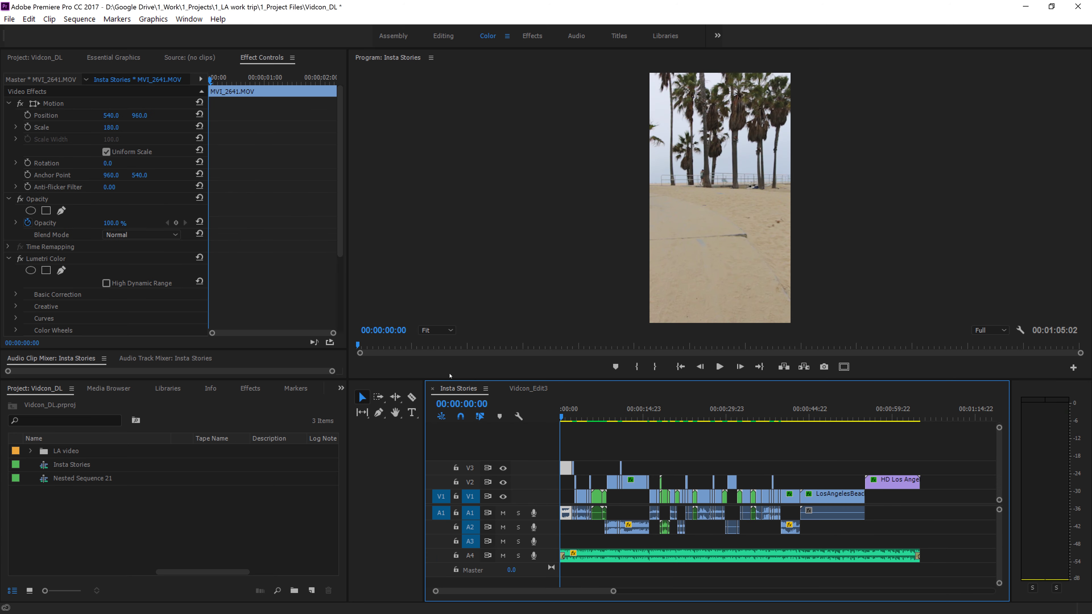
drag(614, 591, 598, 597)
drag(562, 416, 648, 415)
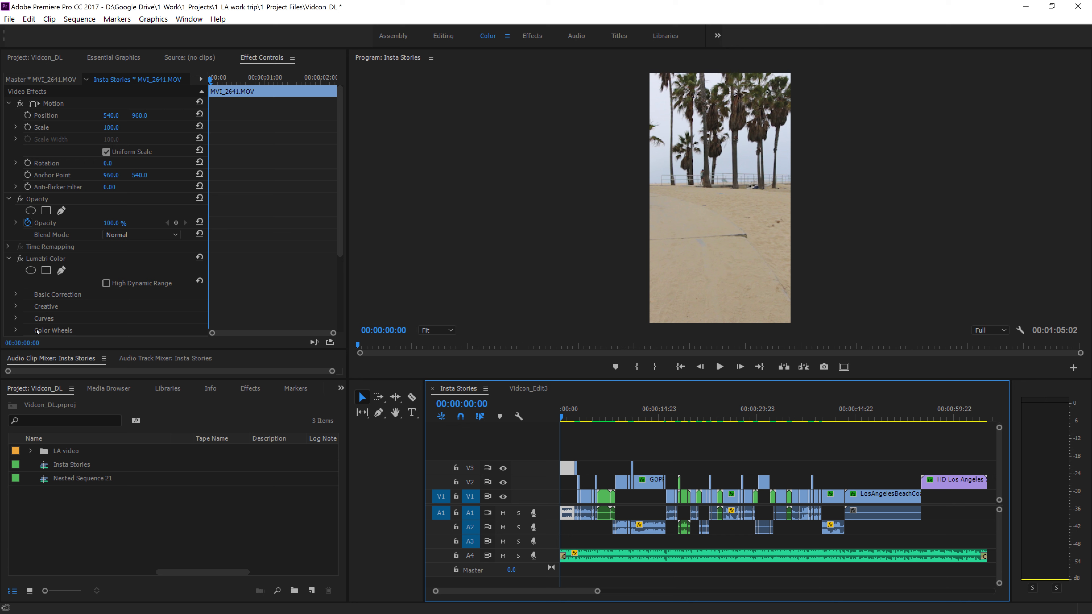
- Start a new sequence from the project bin, basing it on the Digital SLR 1080p preset DSLR 1080p24
click(46, 404)
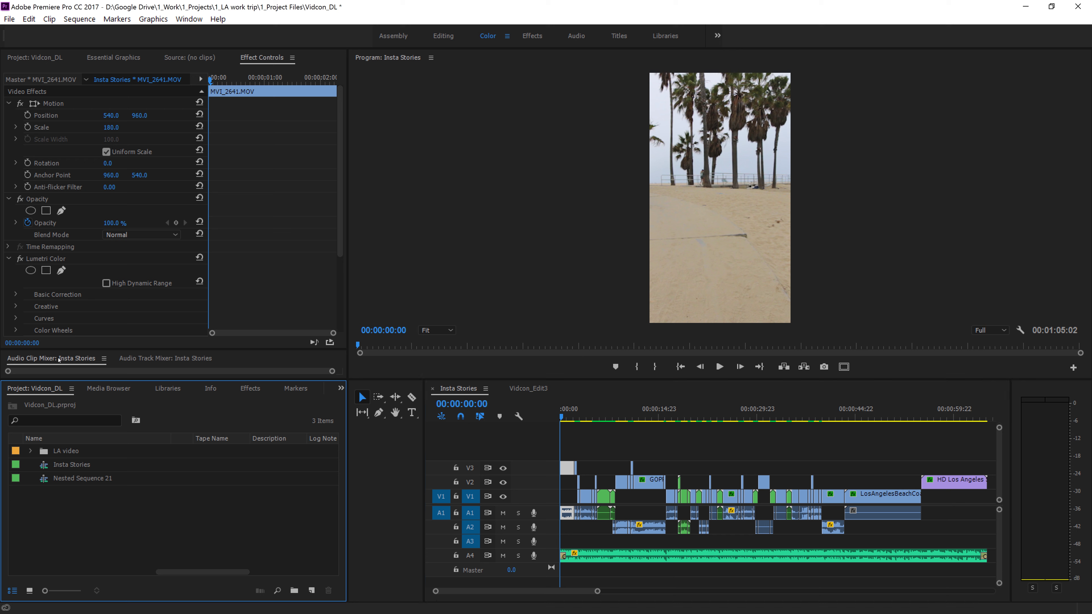
right_click(174, 527)
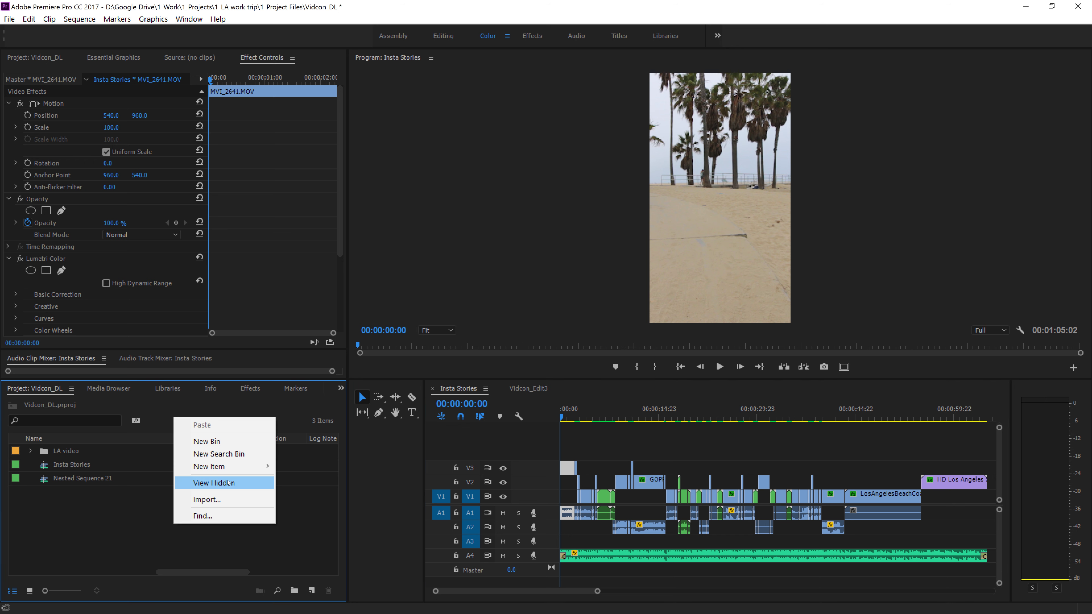
mouse_move(258, 466)
click(298, 467)
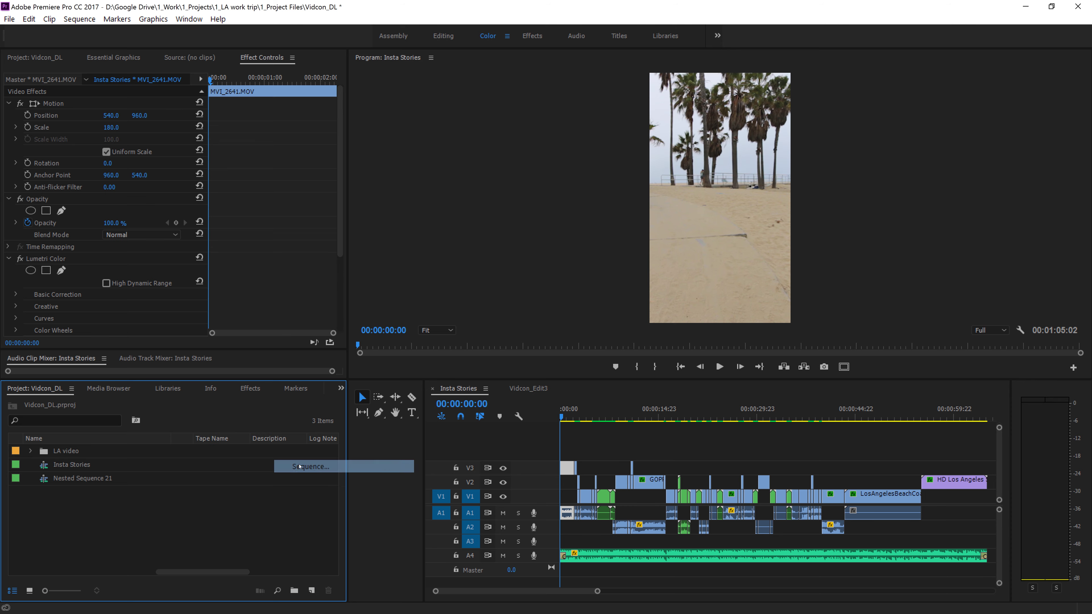
drag(466, 110, 434, 107)
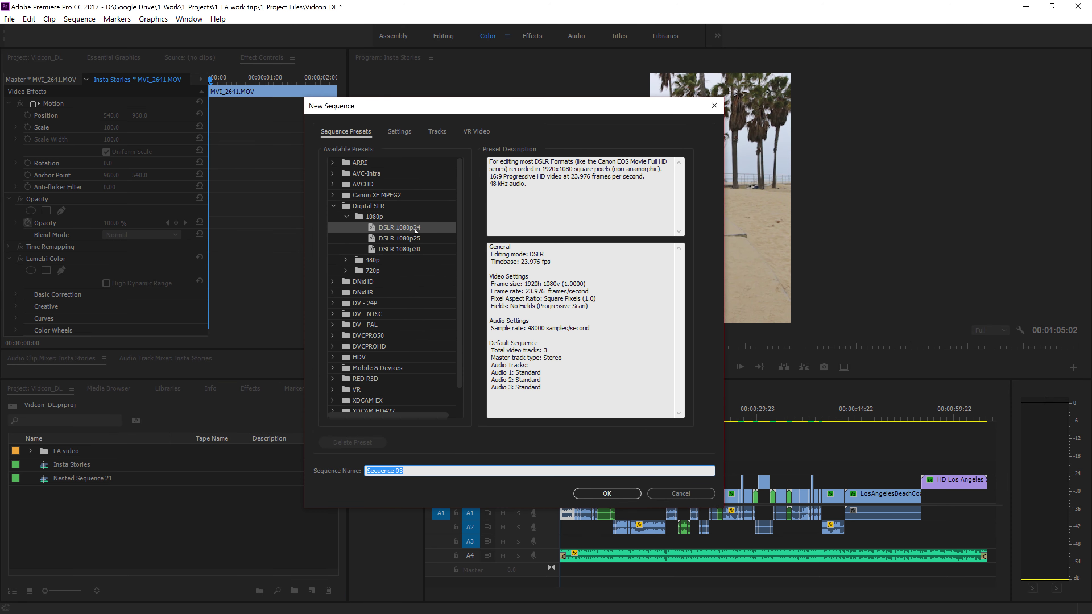
click(338, 209)
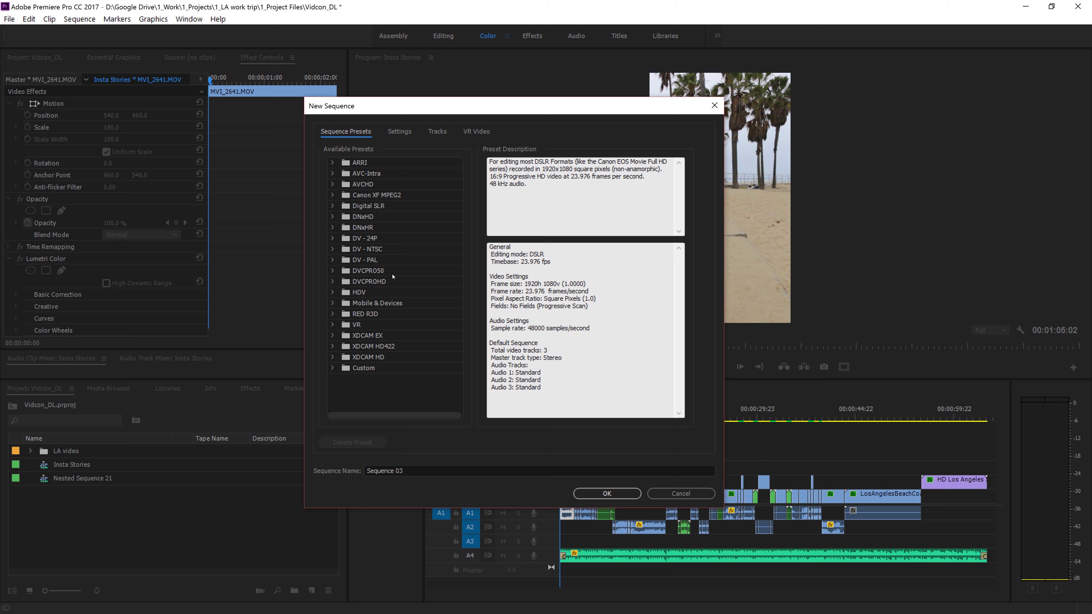
click(358, 208)
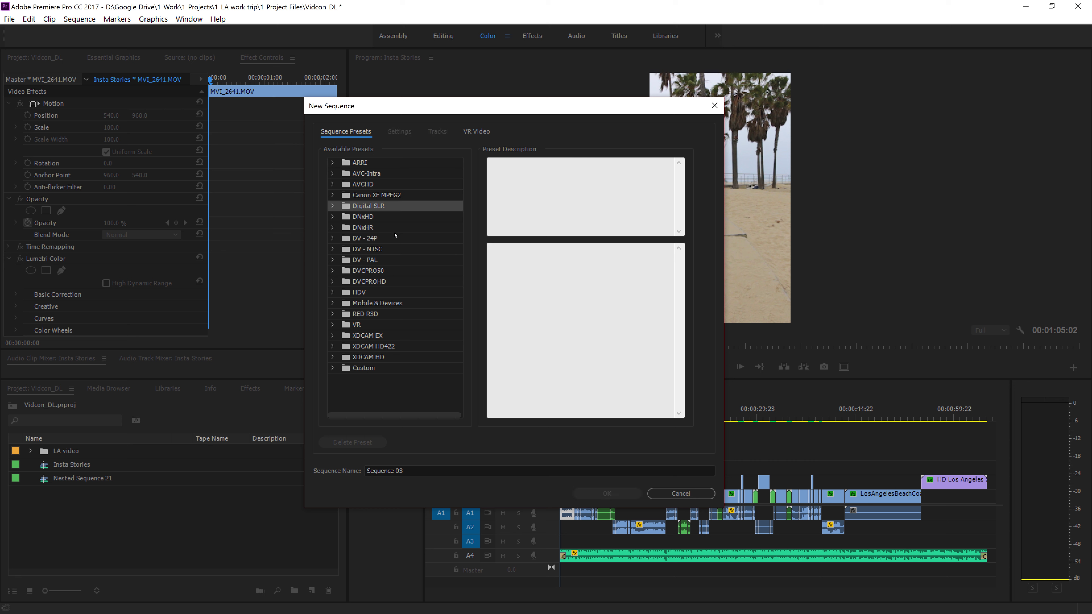
click(333, 206)
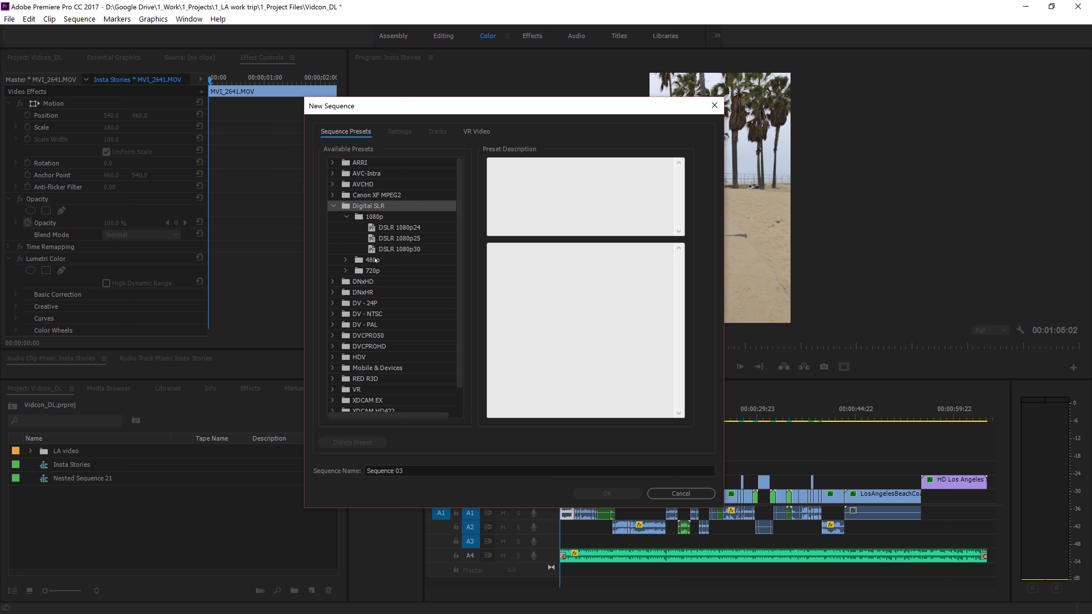
click(395, 229)
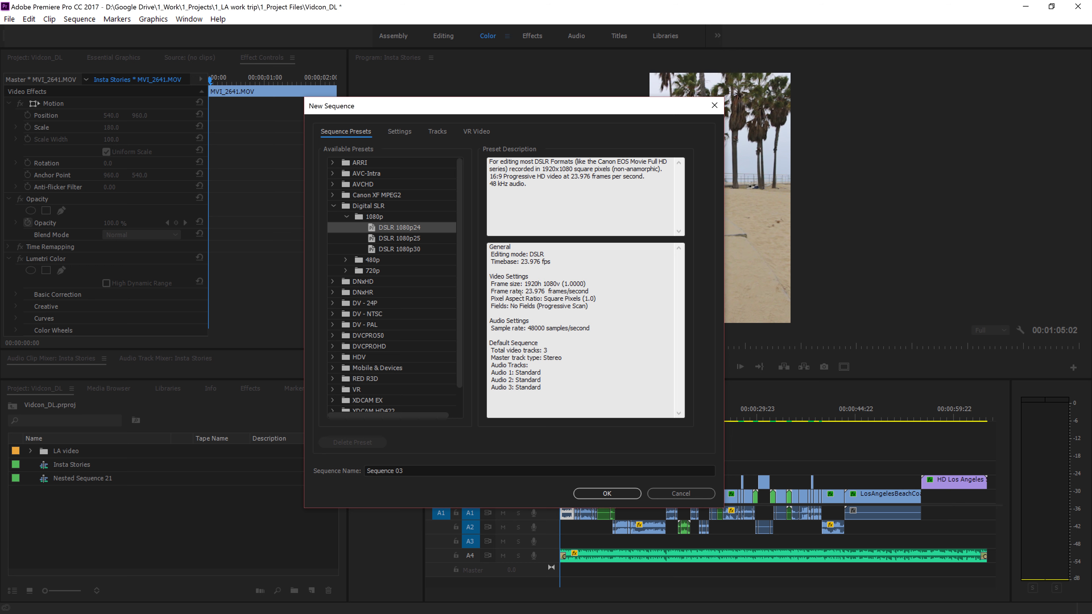
drag(526, 284, 562, 284)
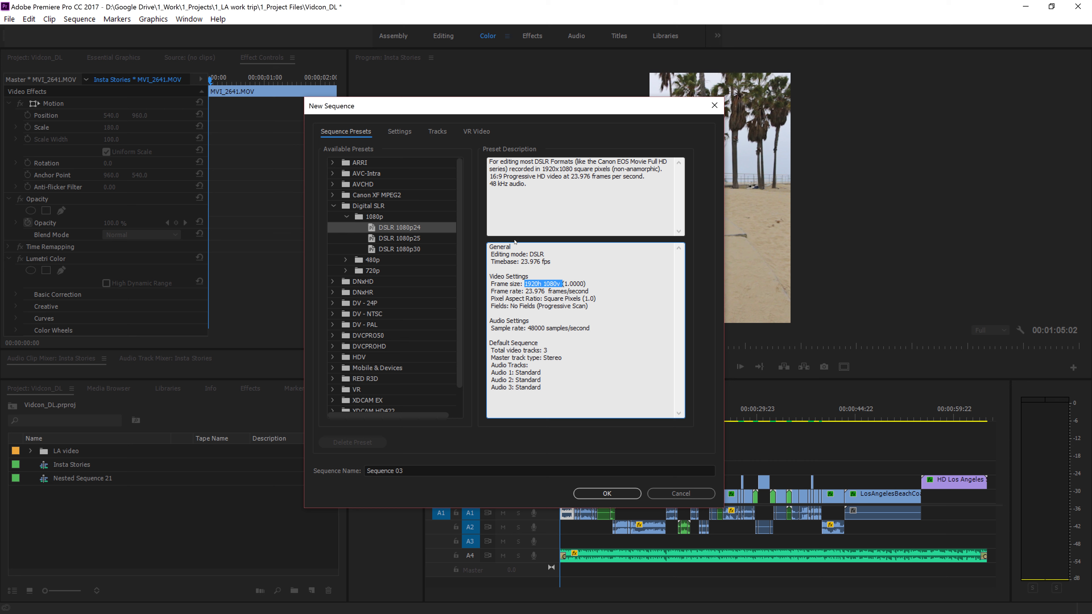
- Set the new sequence's frame size to 1080 horizontal by 1920 vertical
click(400, 131)
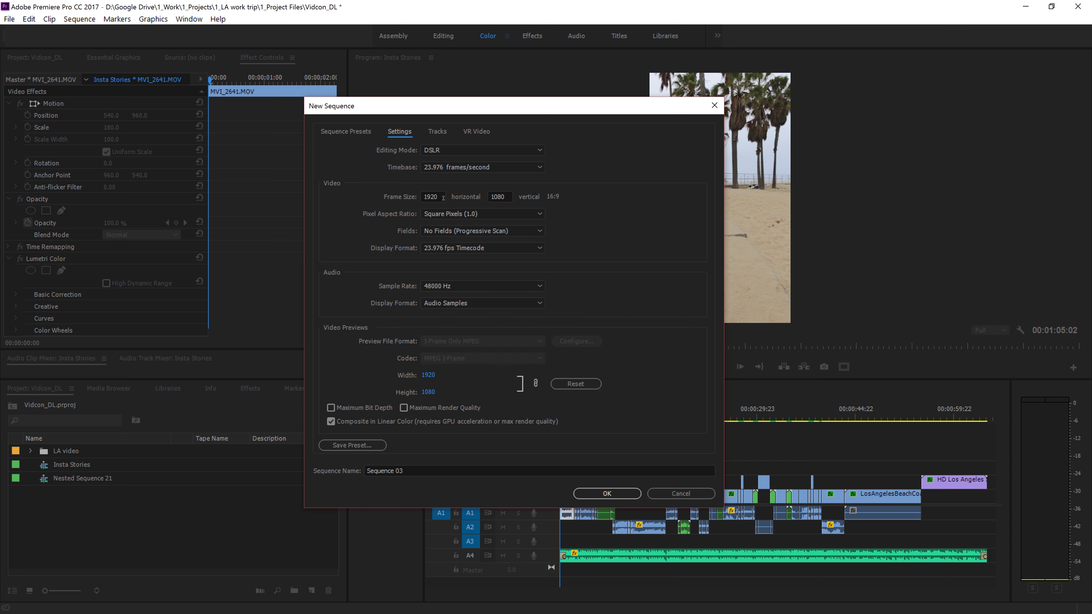
drag(440, 198, 394, 199)
text(1080)
key(Tab)
text(1920)
- Save the vertical sequence settings as a custom preset named "Instagram stories"
click(353, 446)
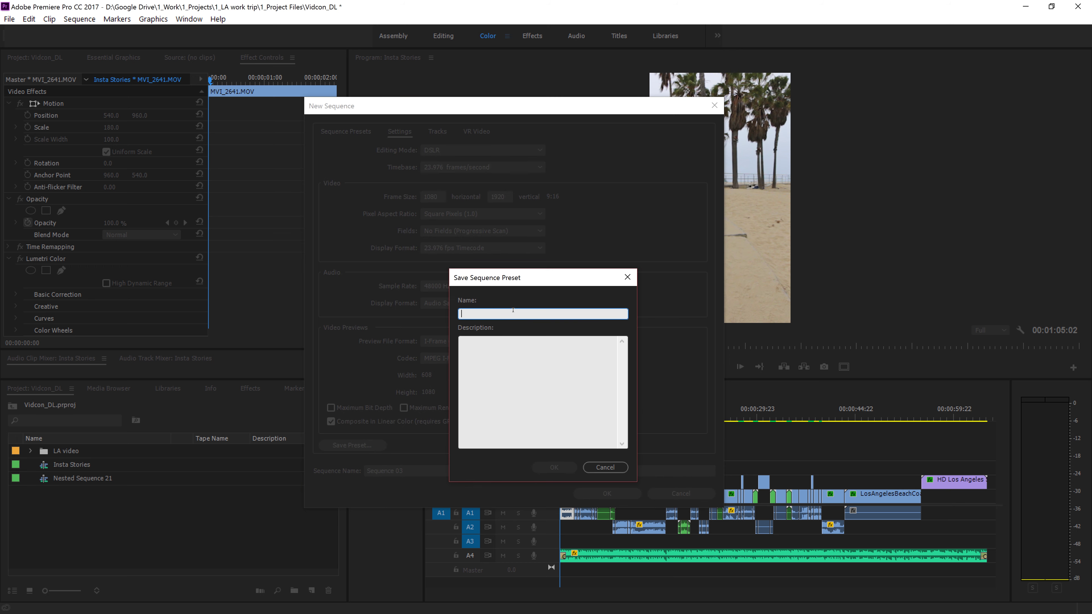
text(Instagram stories)
click(554, 467)
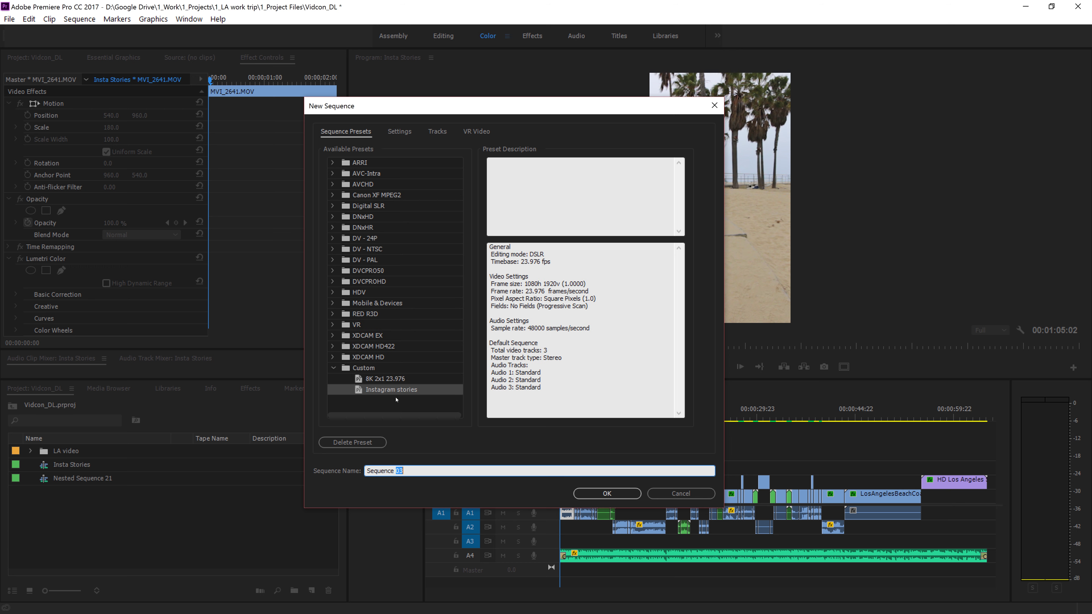
- Name the new sequence "Instagram" and create it from the Instagram stories preset
drag(404, 470, 293, 464)
text(Instagram)
key(Return)
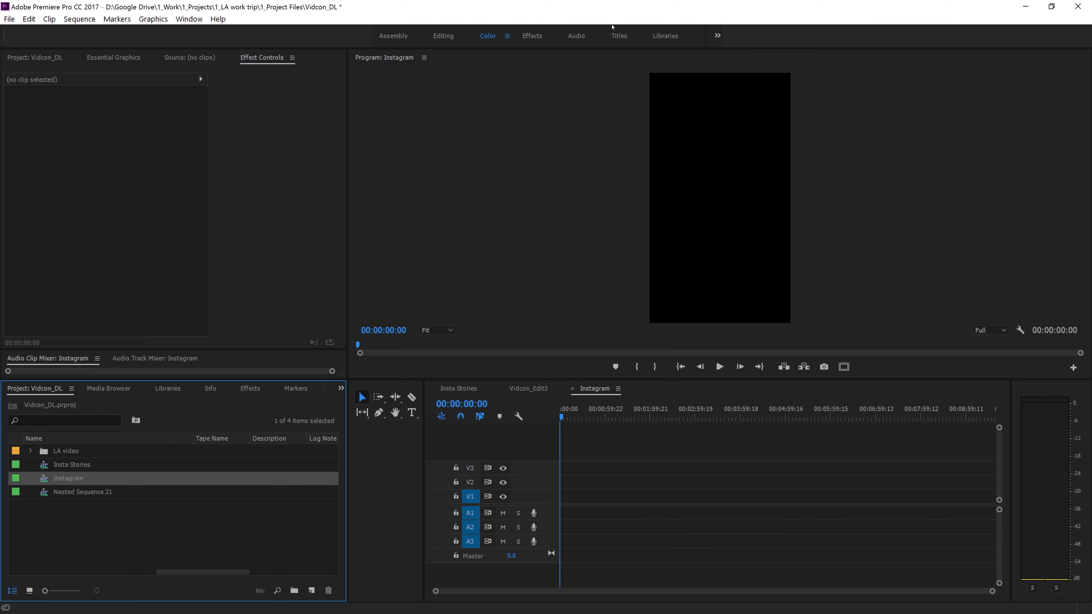
- Expand the LA video bin and open its vidconfootage bin in a separate window placed above the project list
click(29, 452)
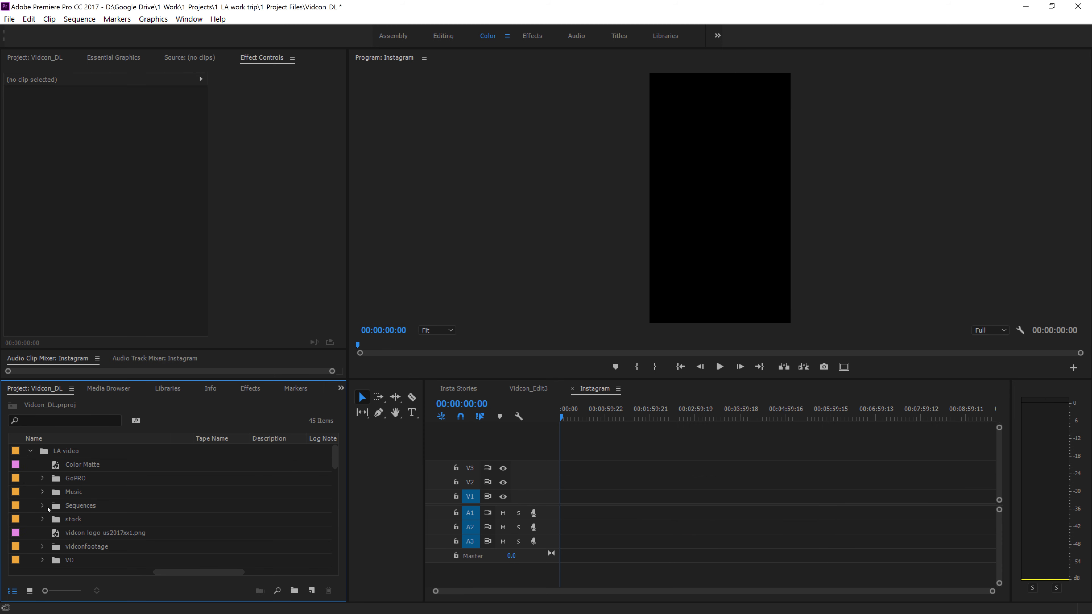
scroll(144, 500, down, 5)
scroll(120, 513, up, 3)
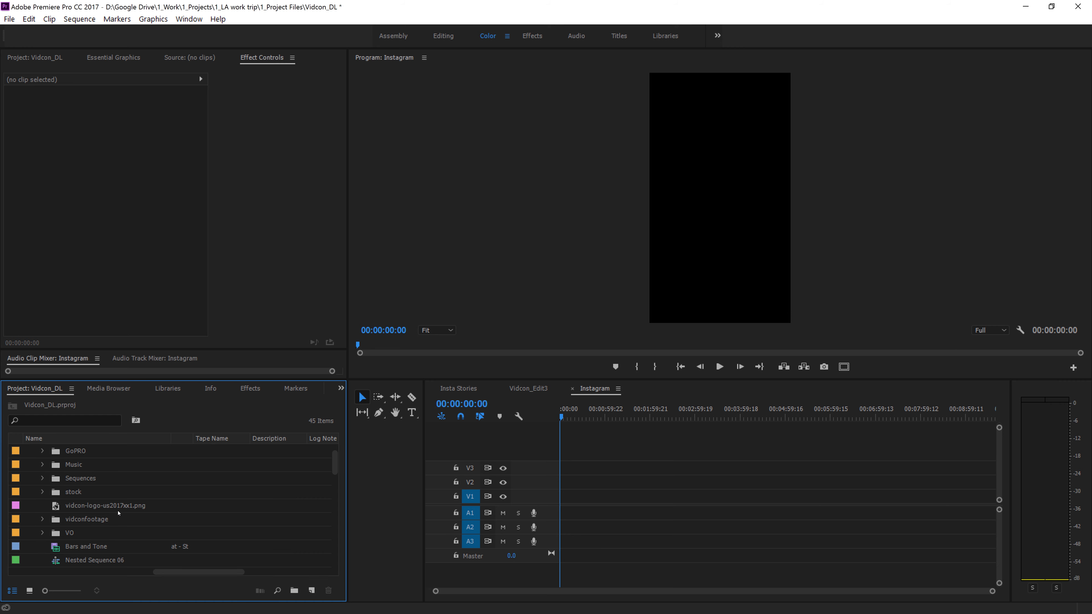
scroll(119, 513, down, 1)
scroll(119, 512, up, 1)
click(77, 519)
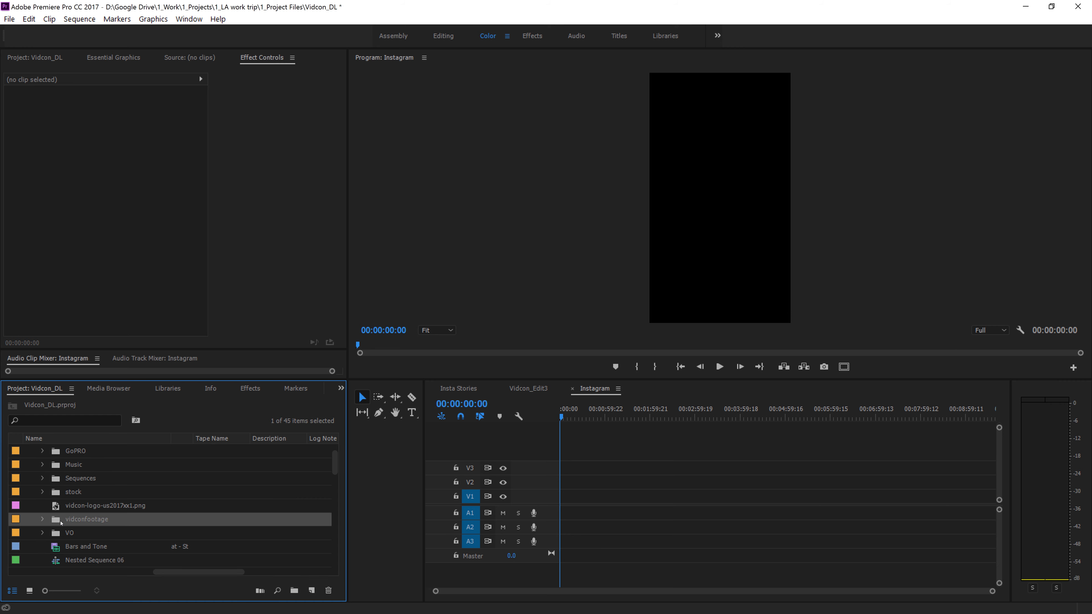
click(43, 520)
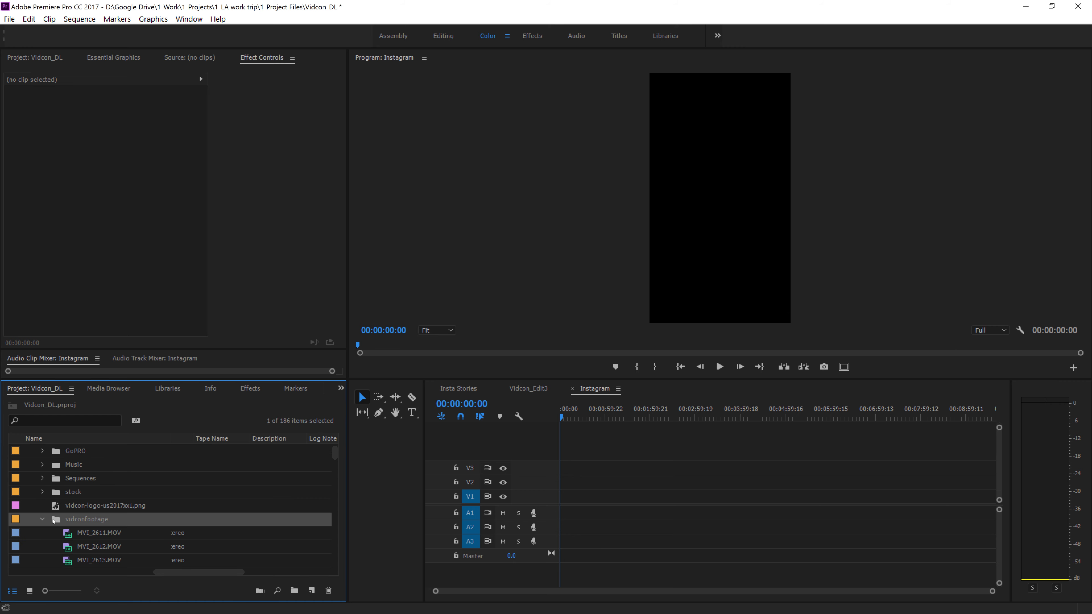
double_click(53, 522)
drag(1091, 69, 165, 66)
- Open MVI_2619.MOV in the source monitor and place it at the start of the Instagram sequence, keeping the existing sequence settings
click(198, 194)
double_click(199, 195)
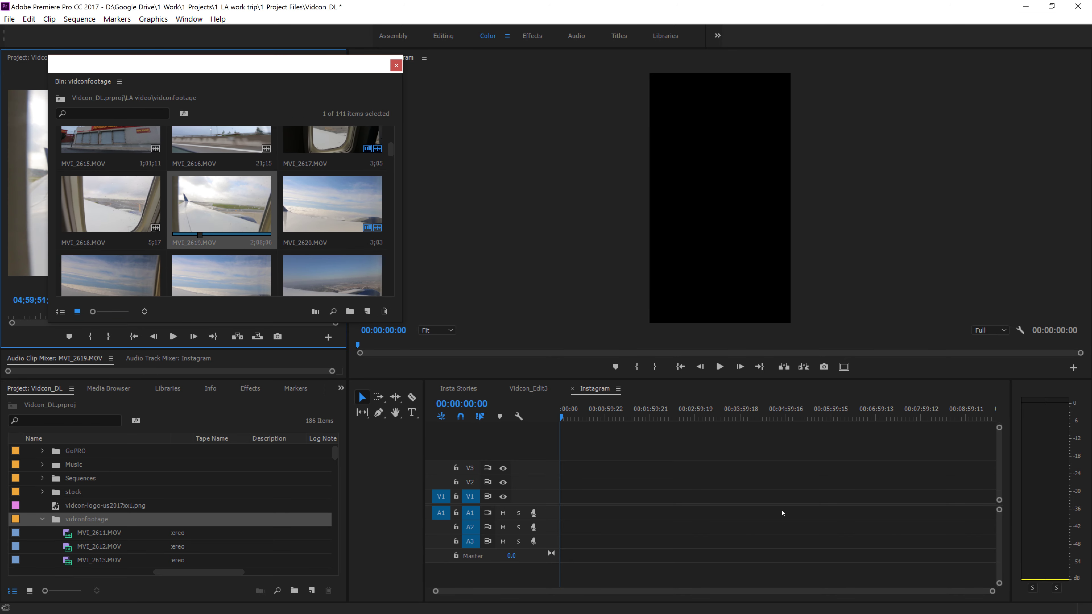
drag(211, 189, 568, 504)
click(618, 334)
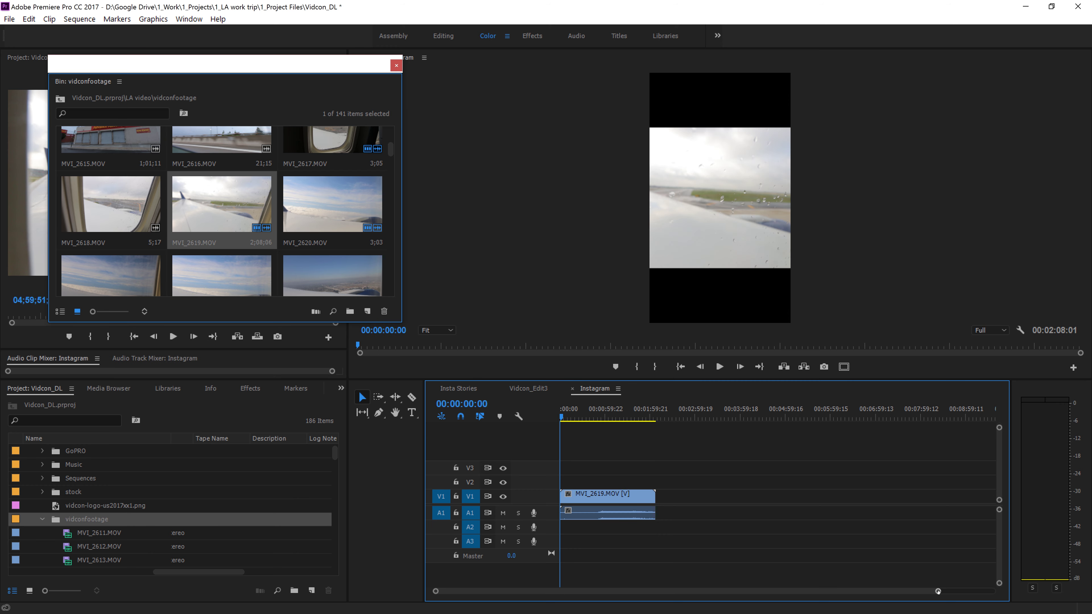
- Enlarge the A1 audio track and play through MVI_2619.MOV to about 00:01:11:07 to examine its framing
drag(938, 591, 826, 609)
click(626, 416)
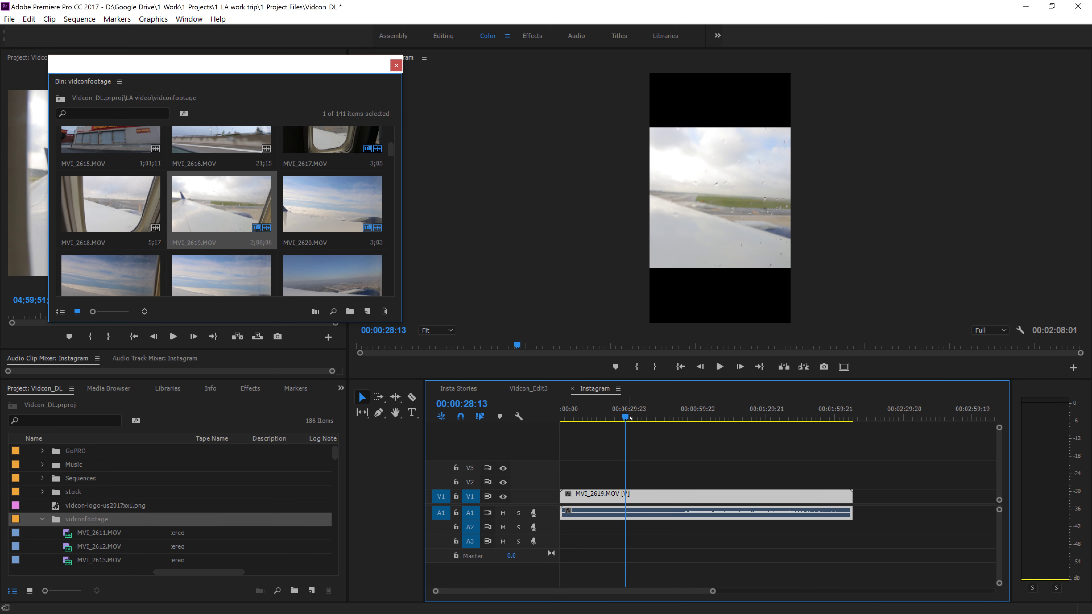
key(space)
double_click(543, 515)
drag(649, 418, 726, 424)
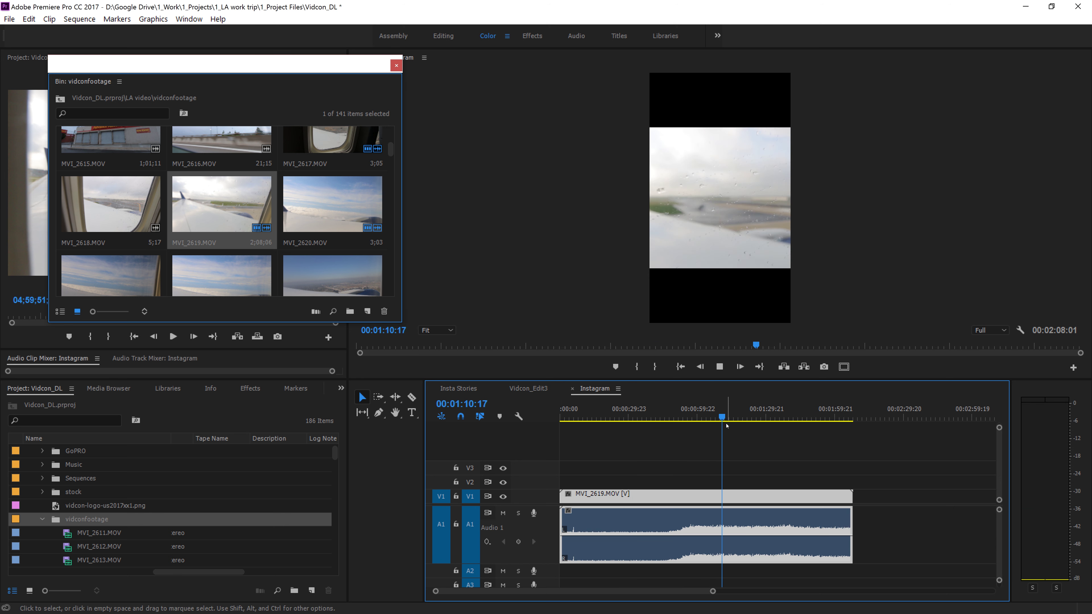
key(space)
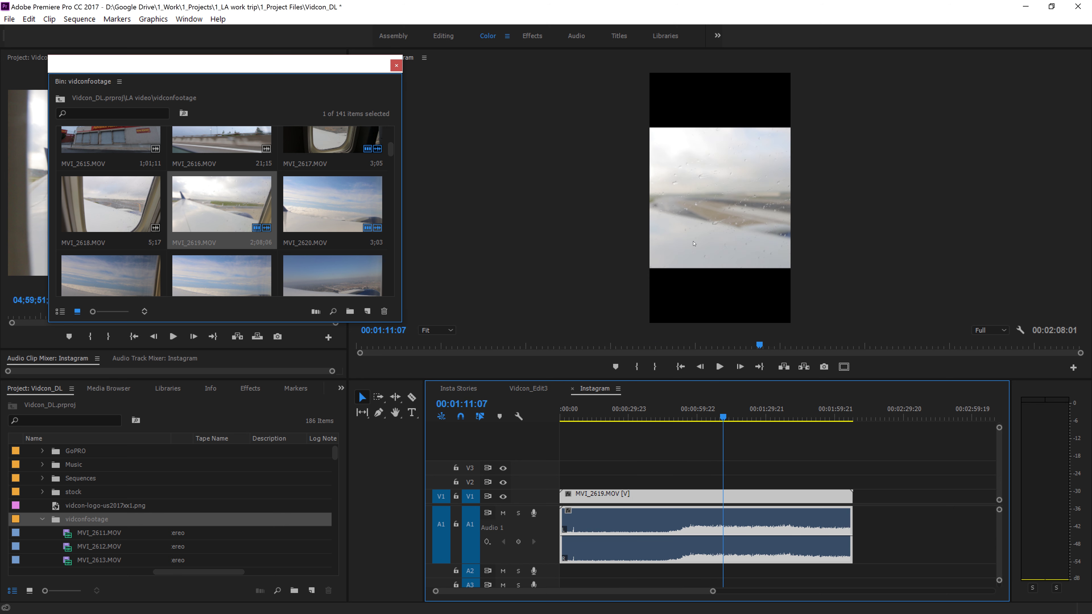
- Close the vidconfootage bin window and show the Effect Controls for MVI_2619.MOV in the Instagram sequence
click(396, 65)
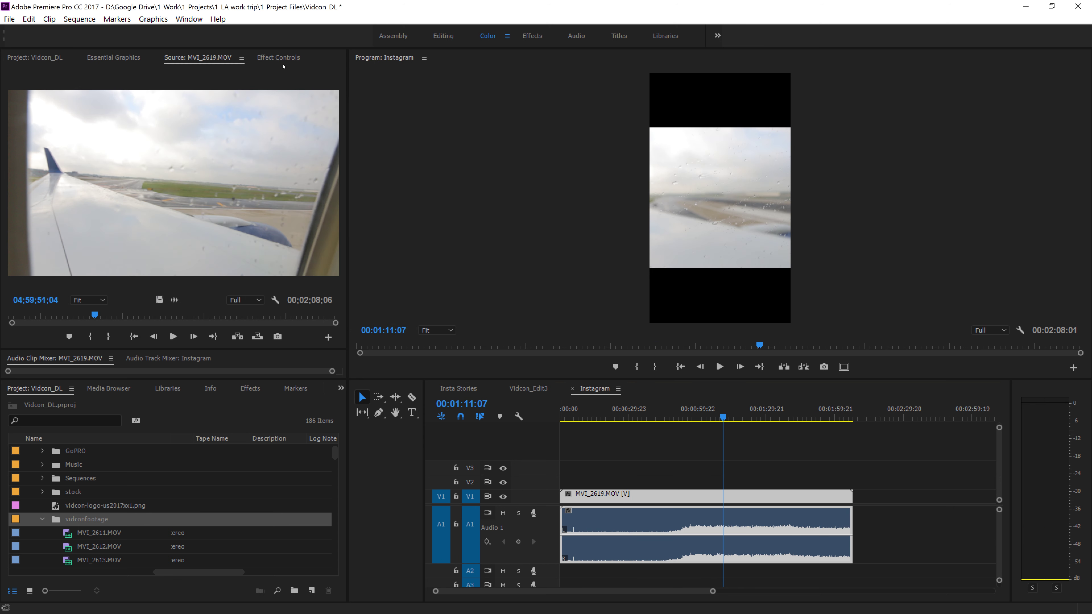
click(277, 57)
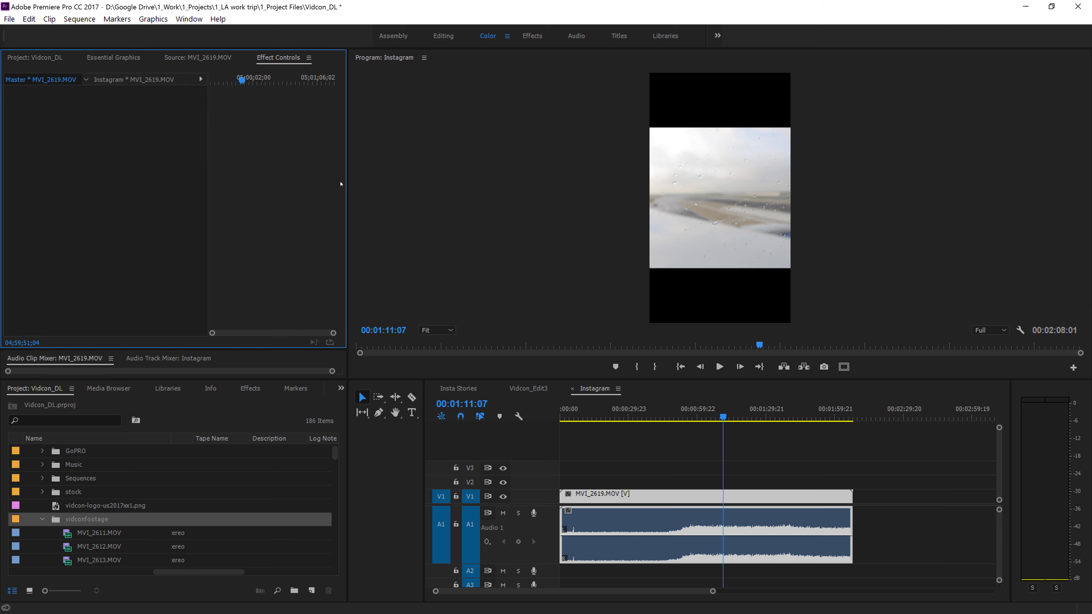
click(707, 495)
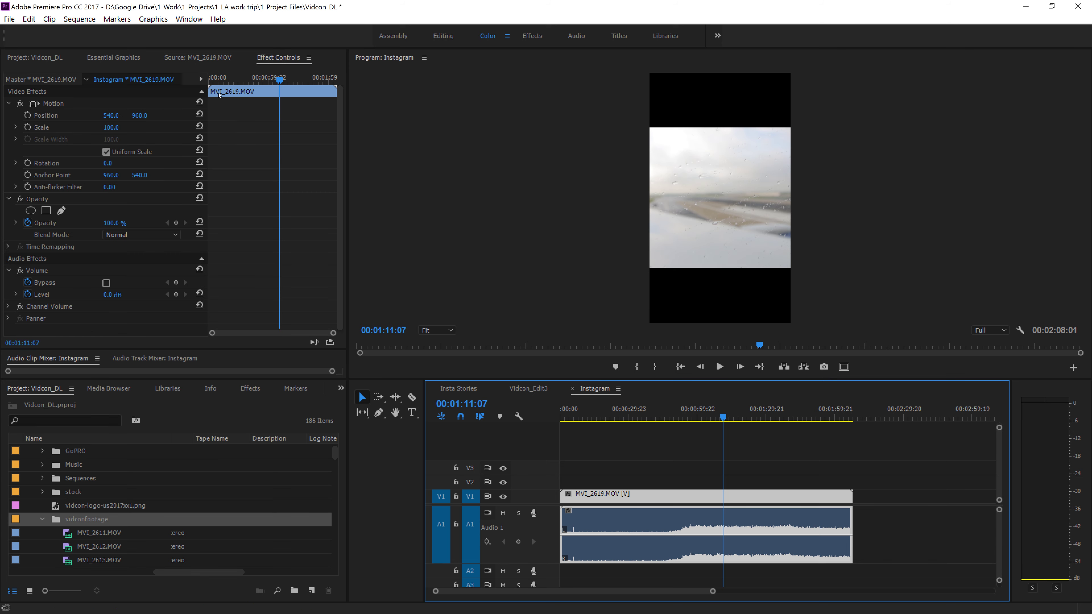
- Try scaling MVI_2619.MOV up to 179 and changing its rotation, undoing each change
click(189, 19)
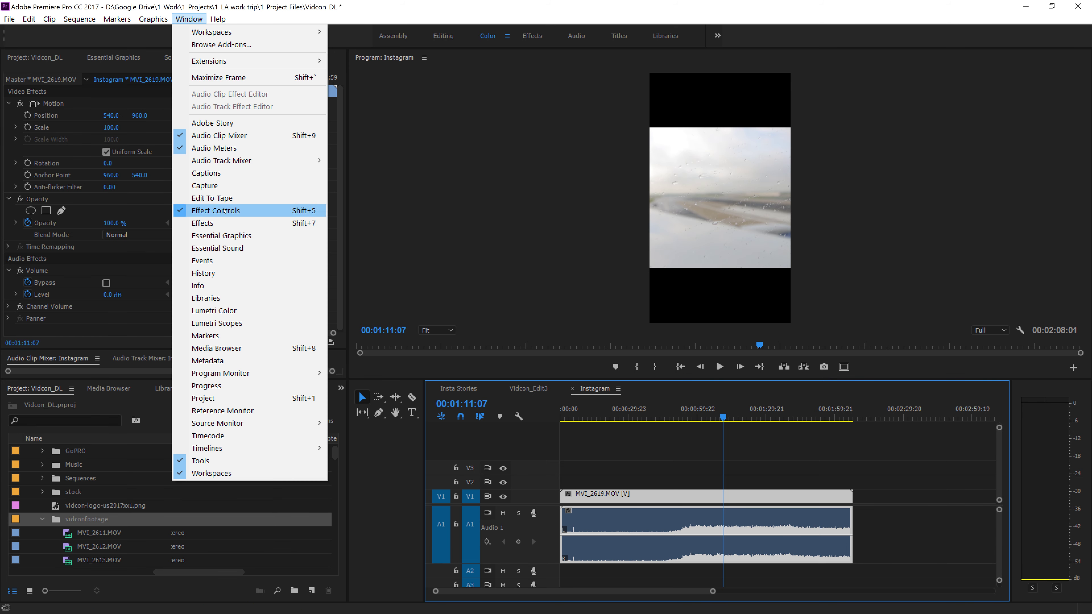
click(525, 194)
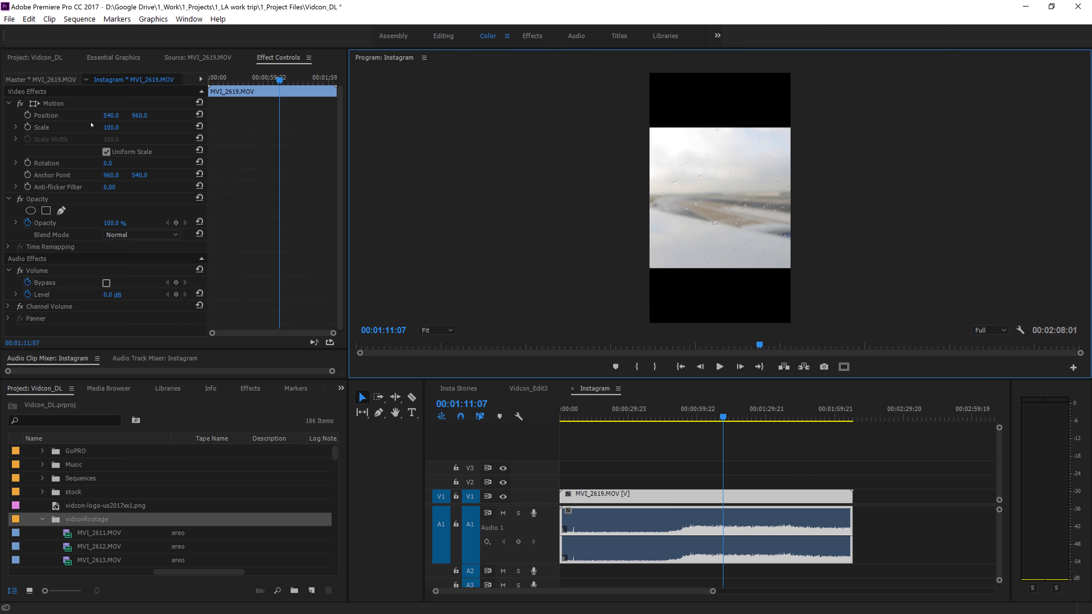
click(46, 106)
click(45, 126)
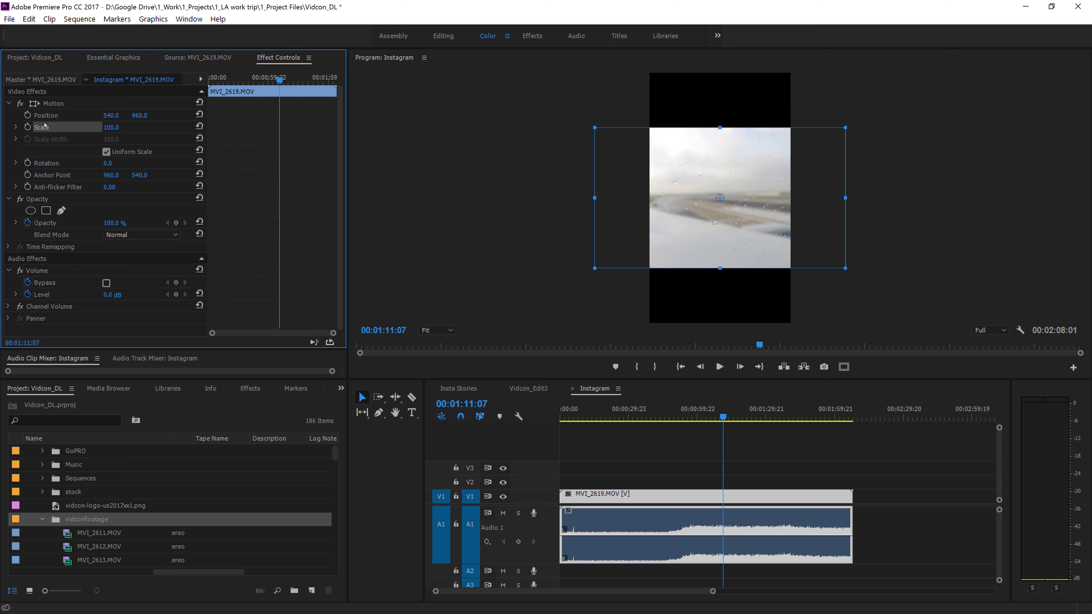
click(111, 127)
click(266, 144)
drag(110, 127, 138, 127)
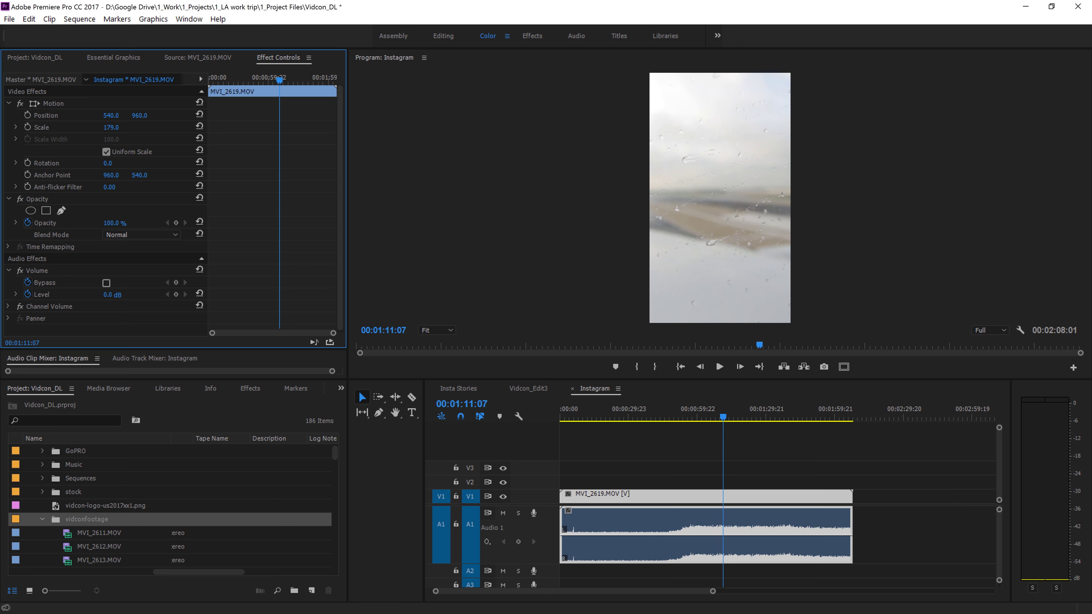
key(ctrl+z)
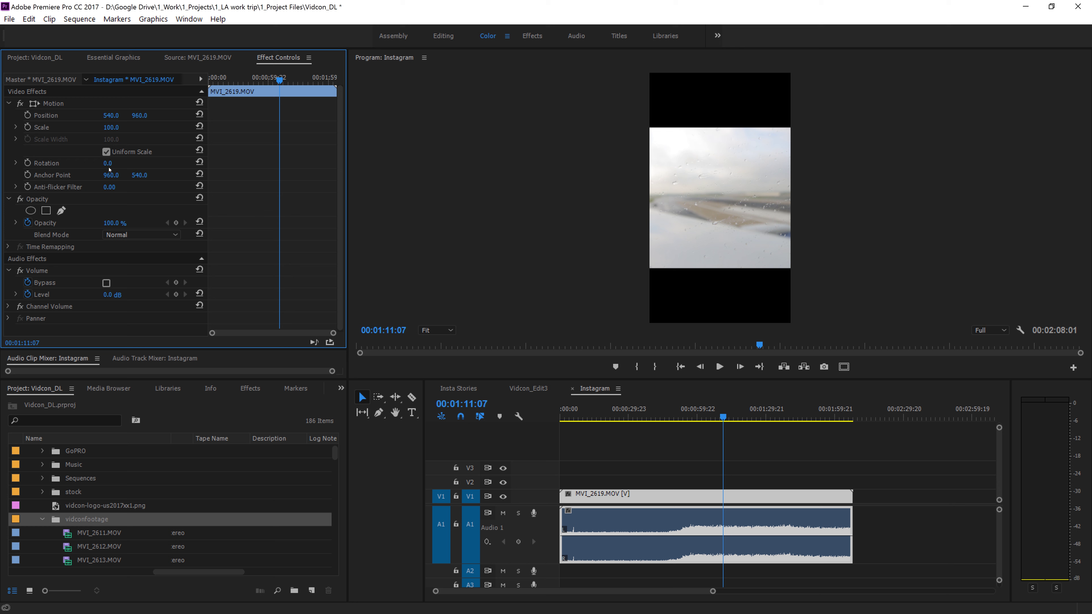
mouse_move(109, 167)
mouse_down()
mouse_move(148, 167)
mouse_move(122, 163)
mouse_up()
key(ctrl+z)
- Set the scale of MVI_2619.MOV to 180 so the clip fills the vertical frame
click(117, 128)
text(180)
key(Return)
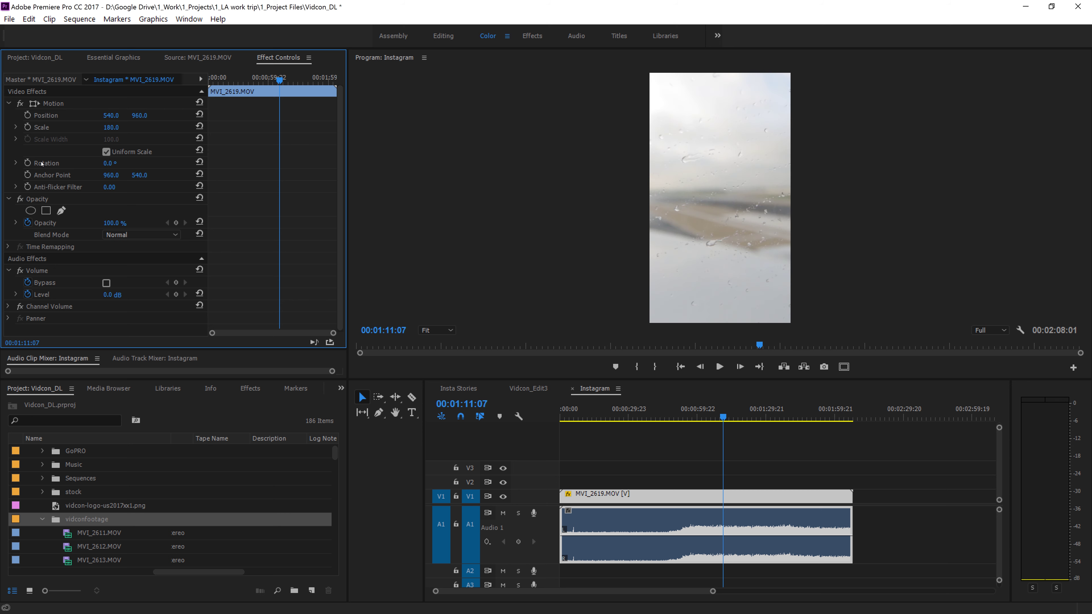
click(16, 127)
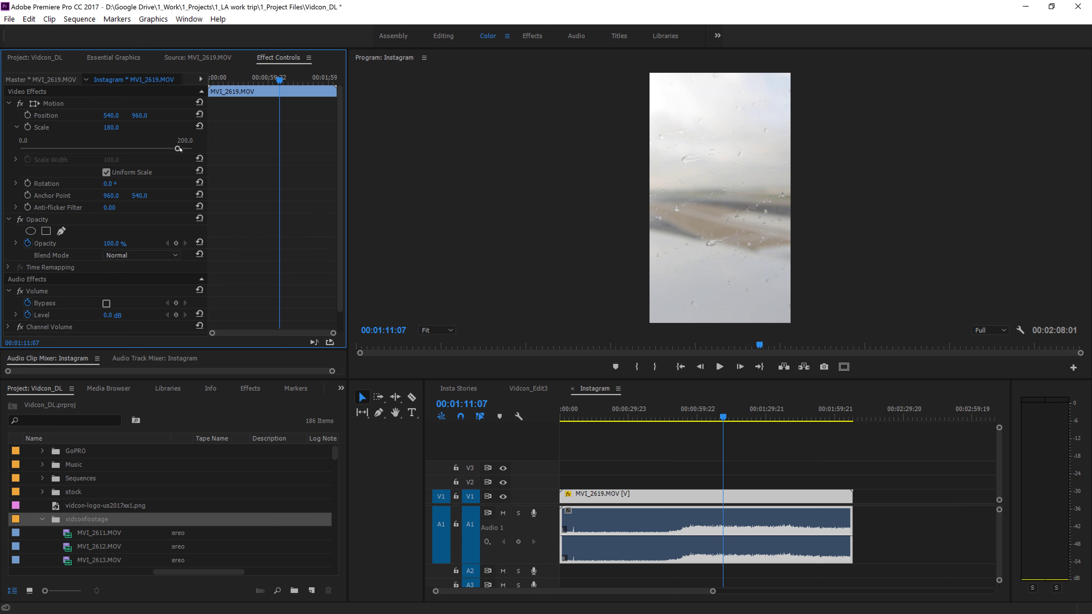
drag(178, 149, 171, 149)
click(118, 126)
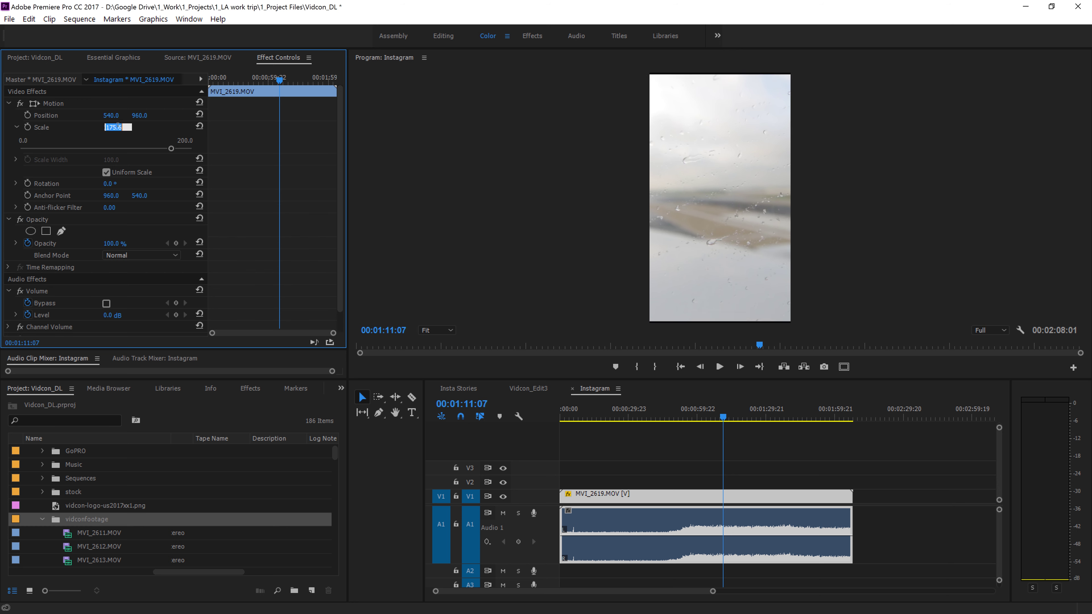
text(180)
key(Return)
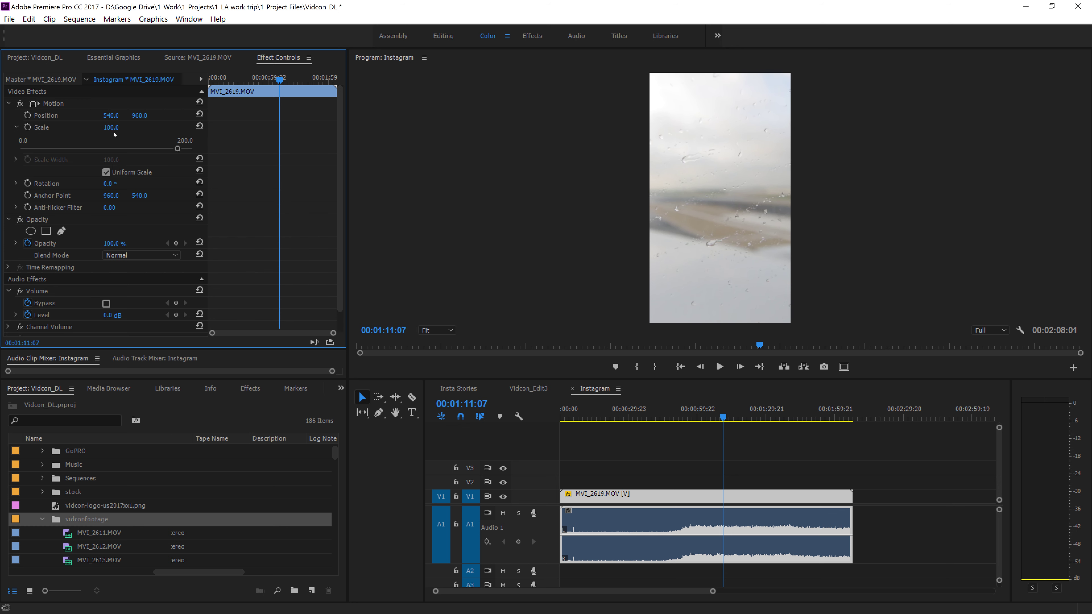
- Set the horizontal position of MVI_2619.MOV to 637 and play briefly from about 00:00:45 to check the framing
mouse_move(109, 115)
mouse_down()
mouse_move(162, 116)
mouse_move(62, 114)
mouse_move(100, 114)
mouse_up()
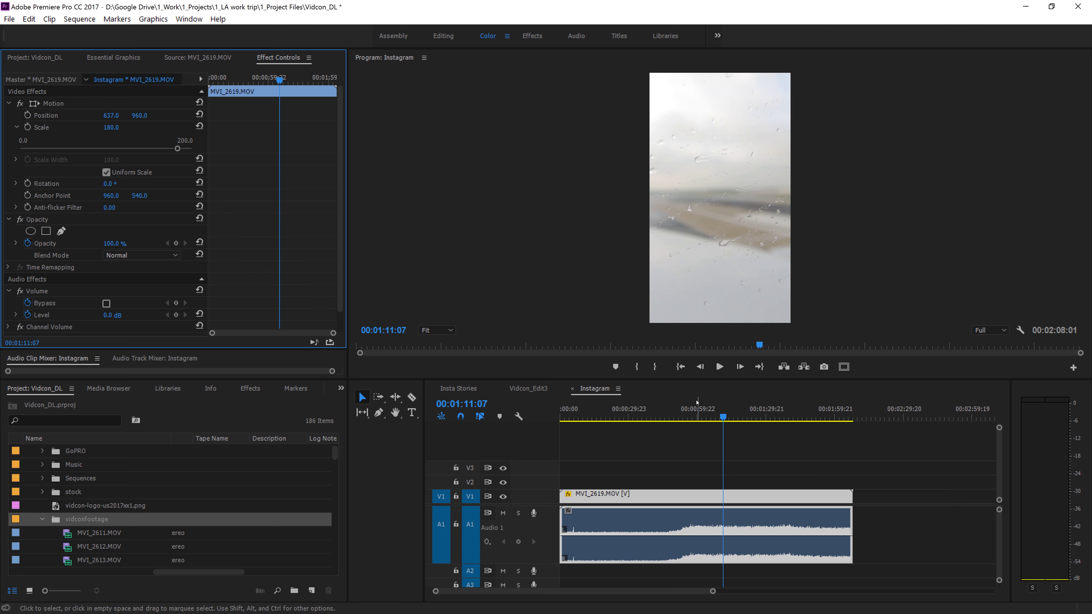
click(659, 418)
key(space)
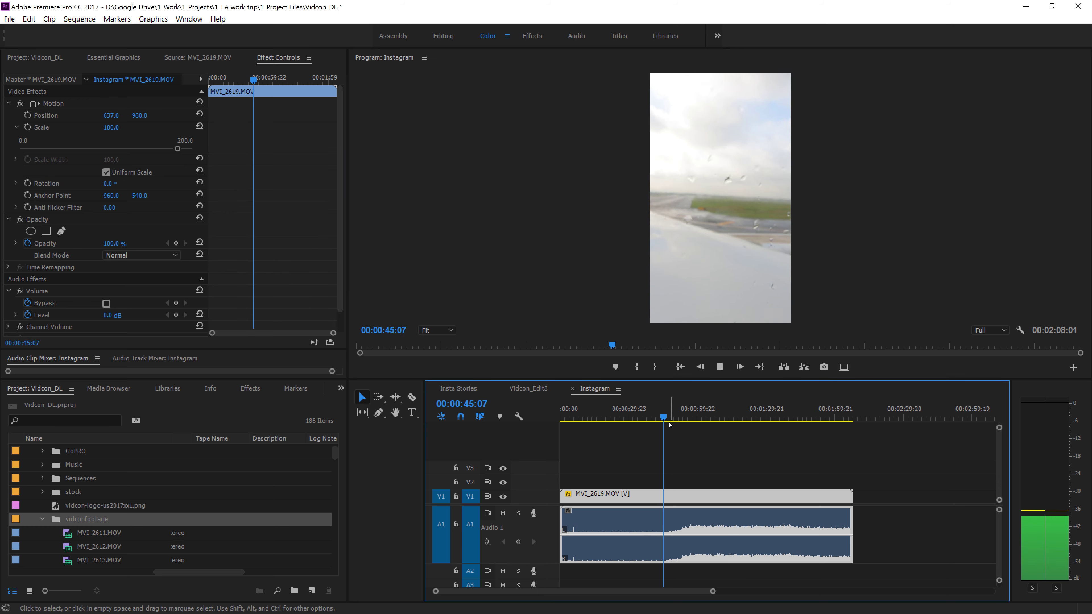
key(space)
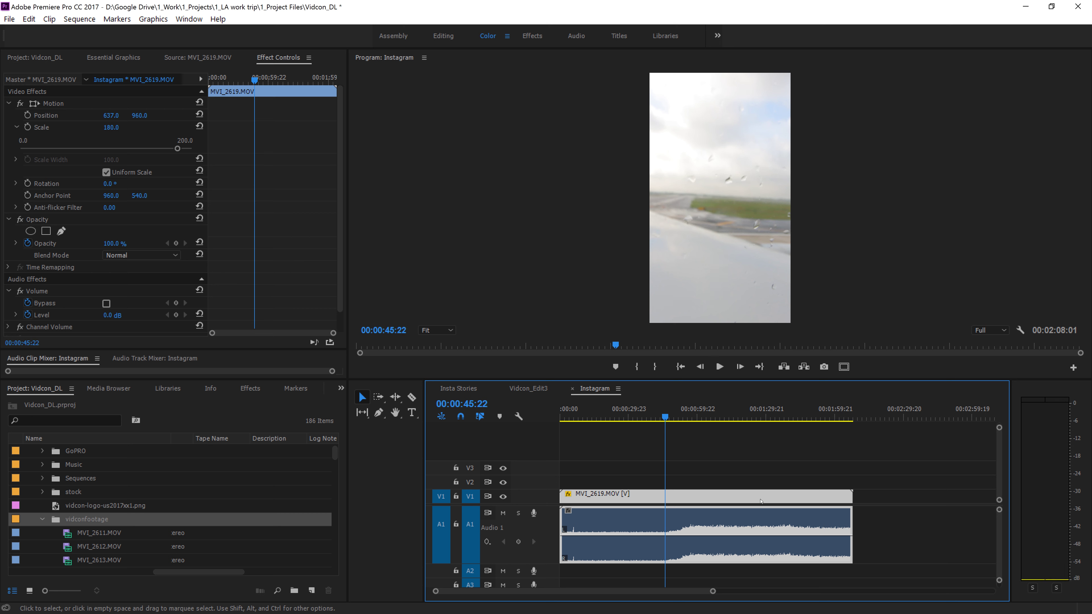
- Open the Insta Stories sequence and play it to about 00:00:16:18 to examine how its clips fill the vertical frame
drag(713, 593, 811, 591)
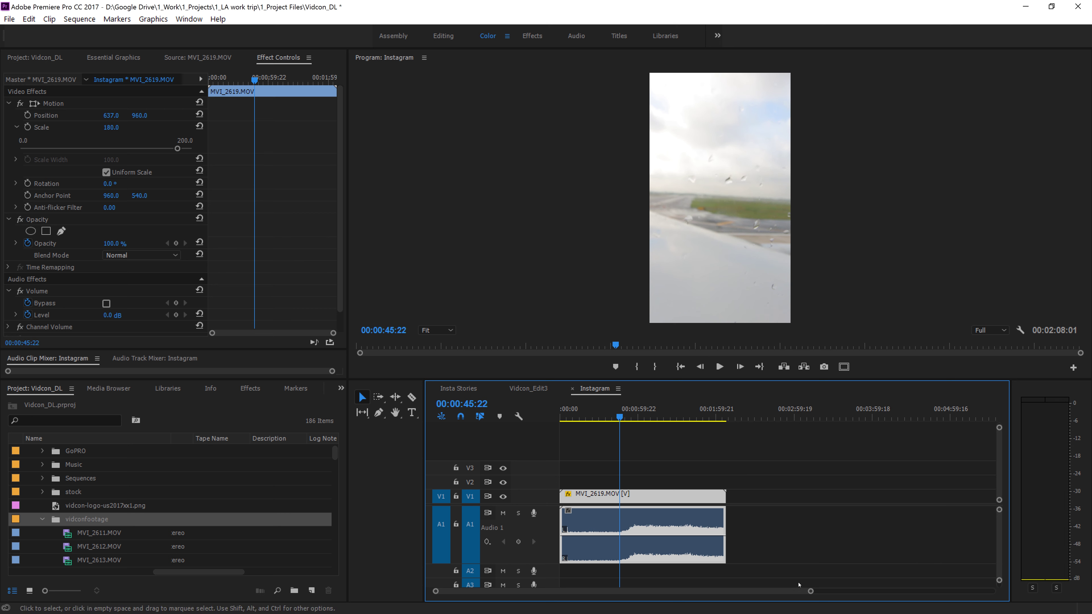
click(456, 389)
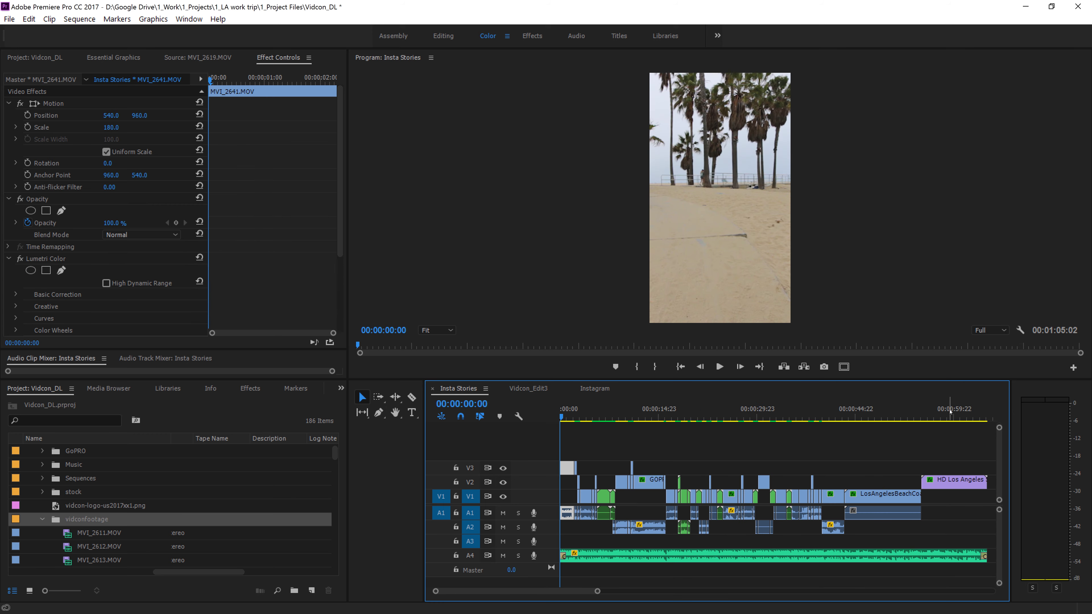
mouse_move(597, 591)
mouse_down()
mouse_move(583, 590)
mouse_move(702, 592)
mouse_move(602, 608)
mouse_up()
key(space)
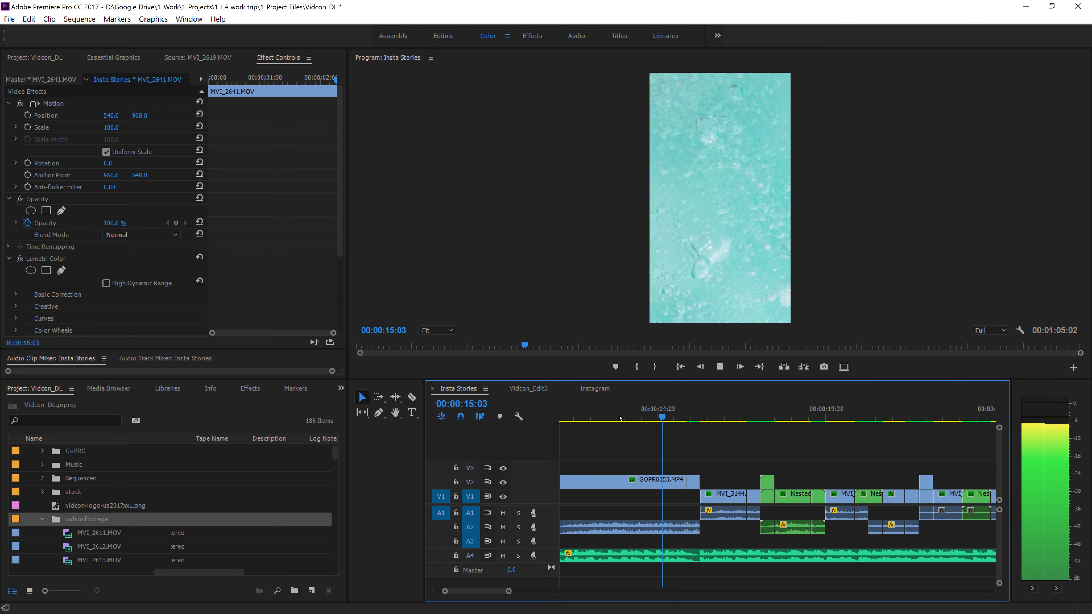
key(space)
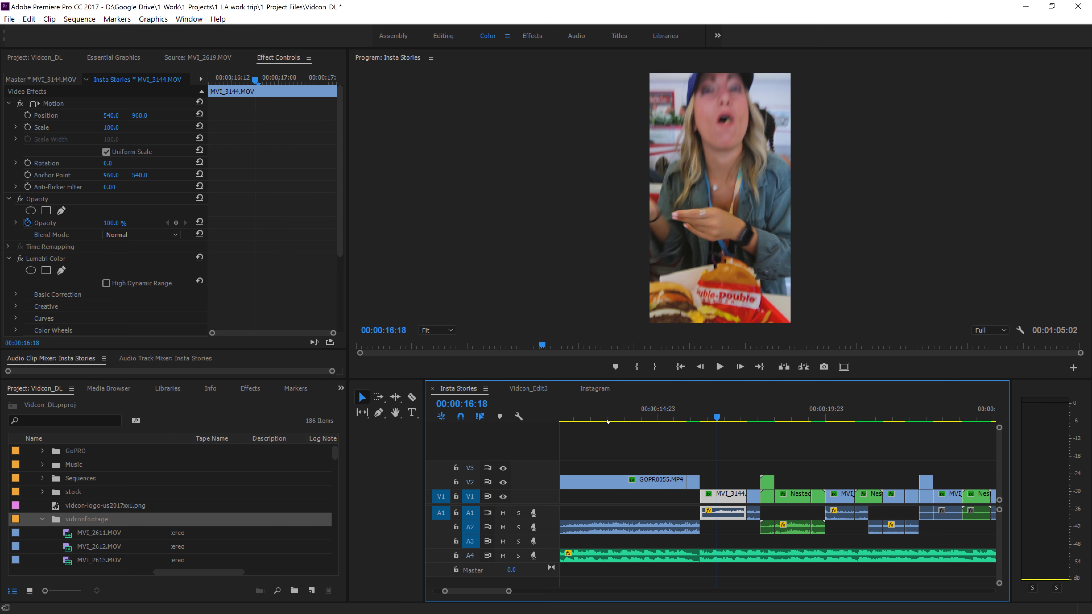
- Return to the Instagram sequence and collapse the vidconfootage and LA video bins in the project list
click(596, 389)
click(42, 519)
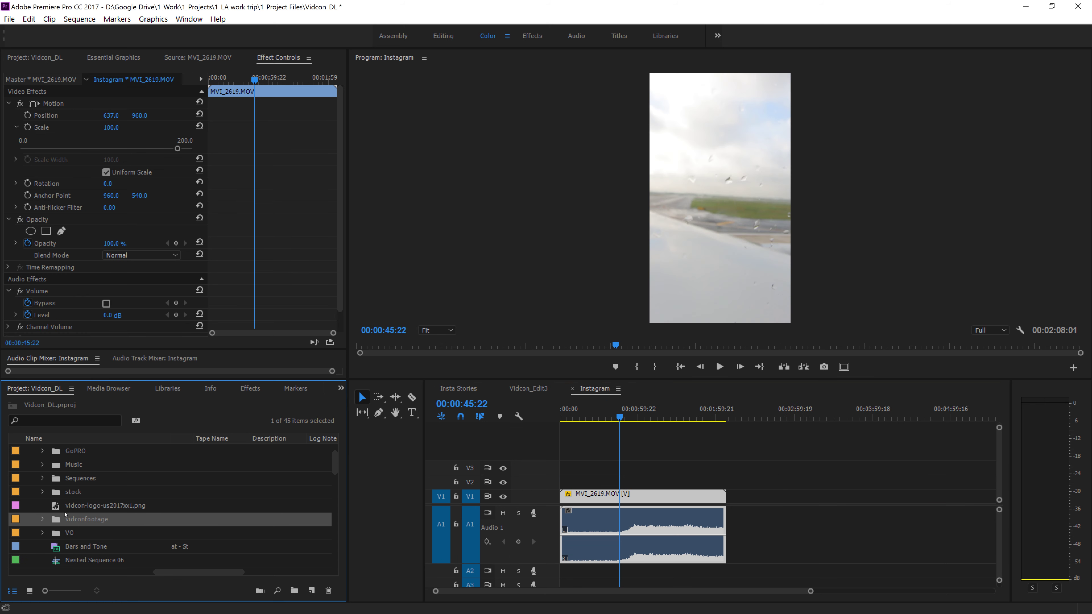
click(30, 451)
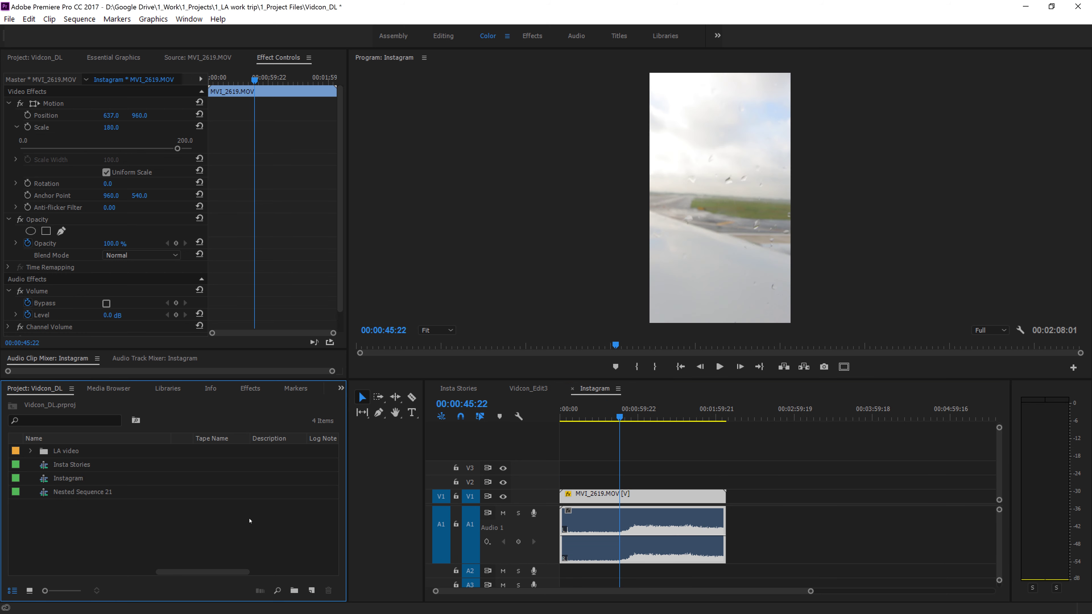
- Create a red (FF0000) color matte of 1080 by 1920 at 23.976 fps, keeping the name Color Matte
click(312, 591)
key(Escape)
right_click(162, 416)
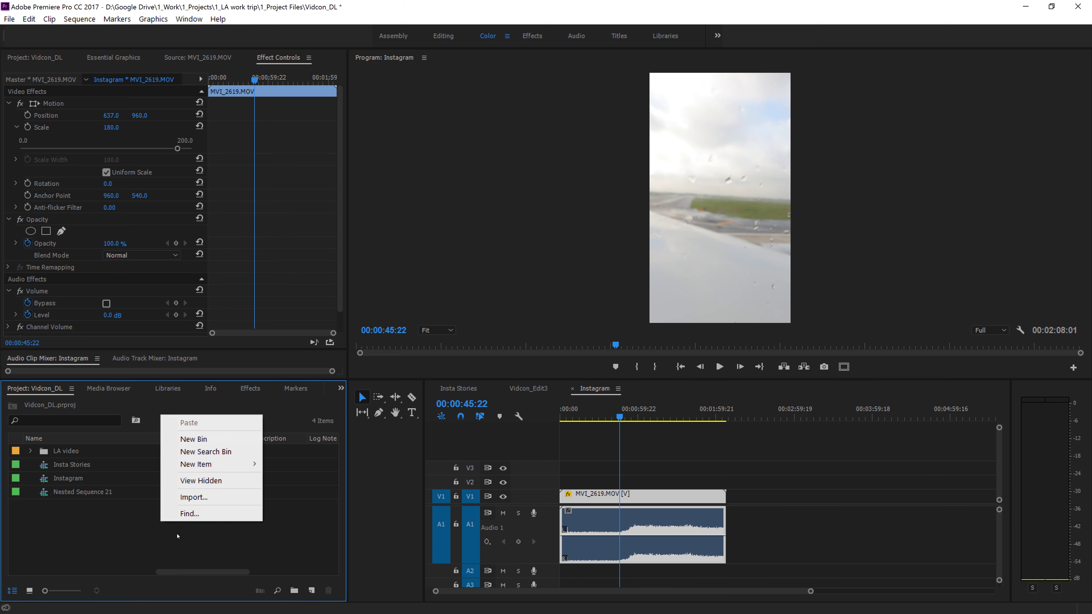
mouse_move(202, 464)
click(412, 539)
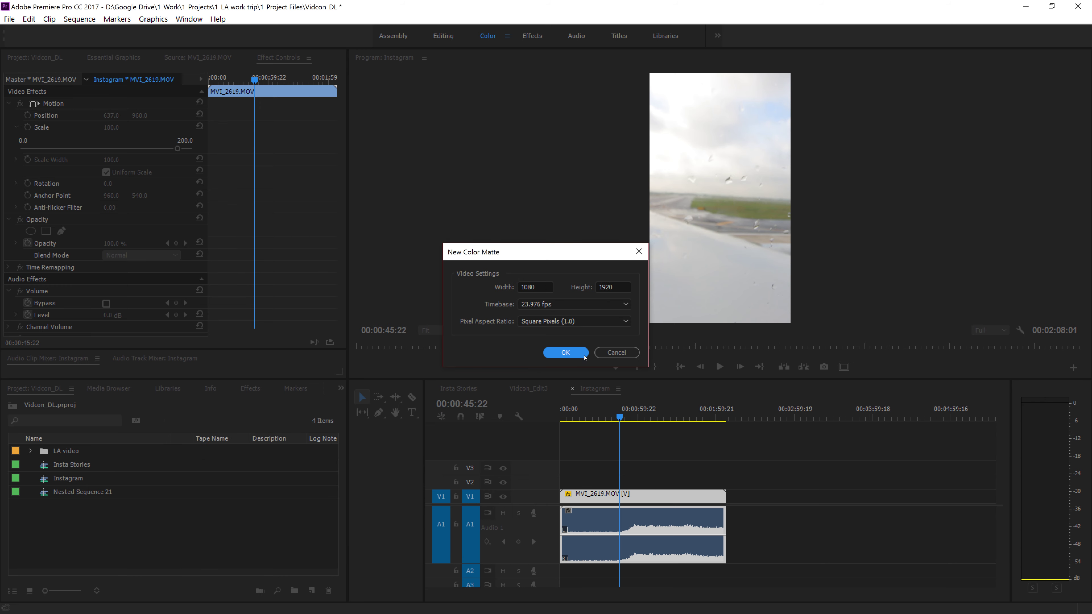
click(566, 353)
click(563, 402)
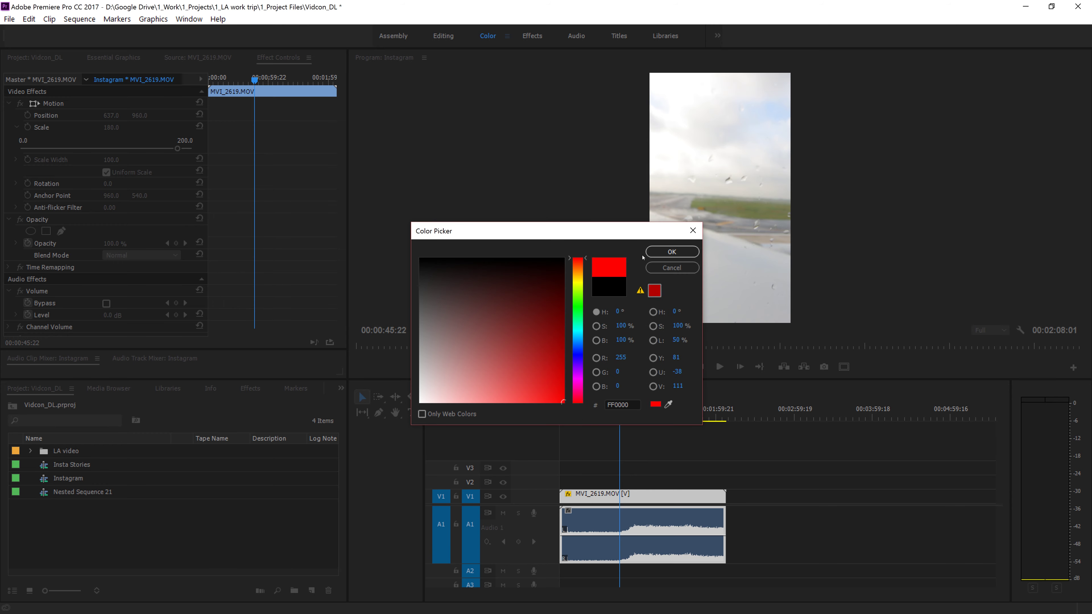
click(671, 252)
key(Return)
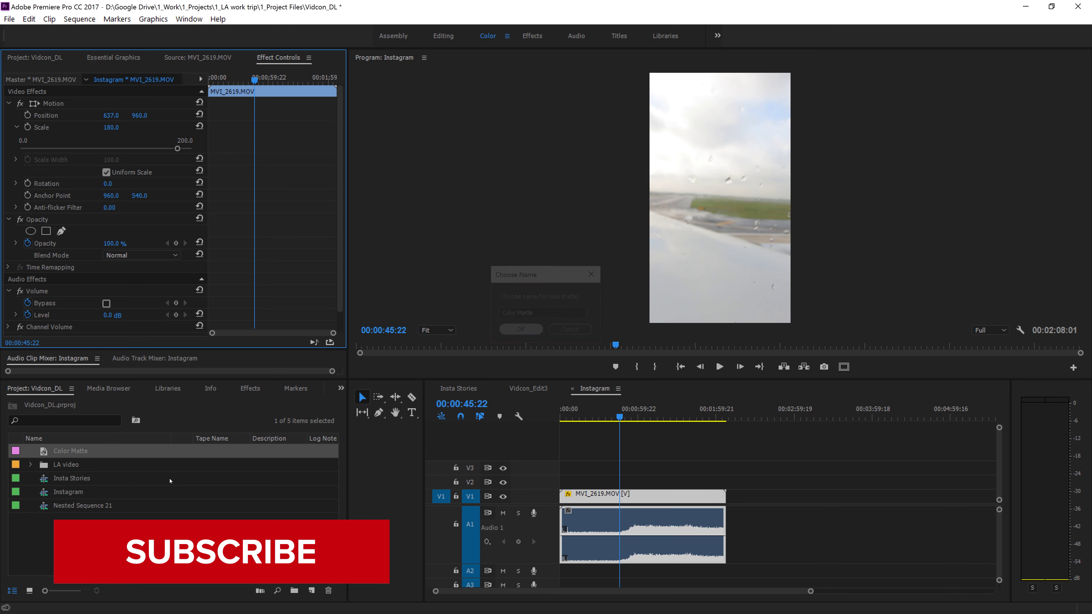
- Place the Color Matte on V3 at the start of the Instagram sequence and hide the V3 track's output
drag(46, 454, 558, 471)
key(Home)
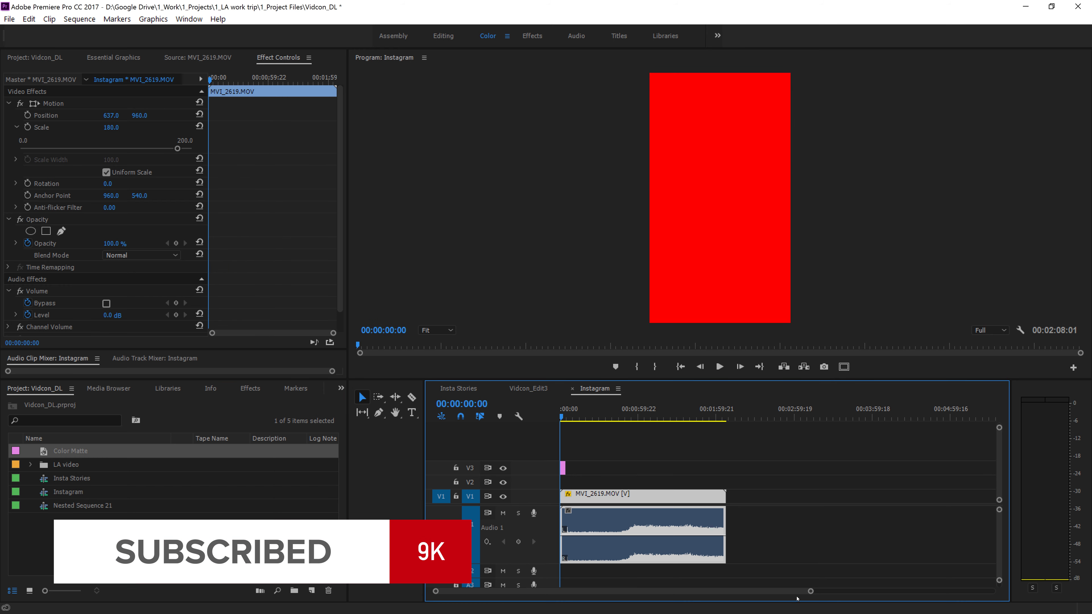
drag(811, 591, 538, 591)
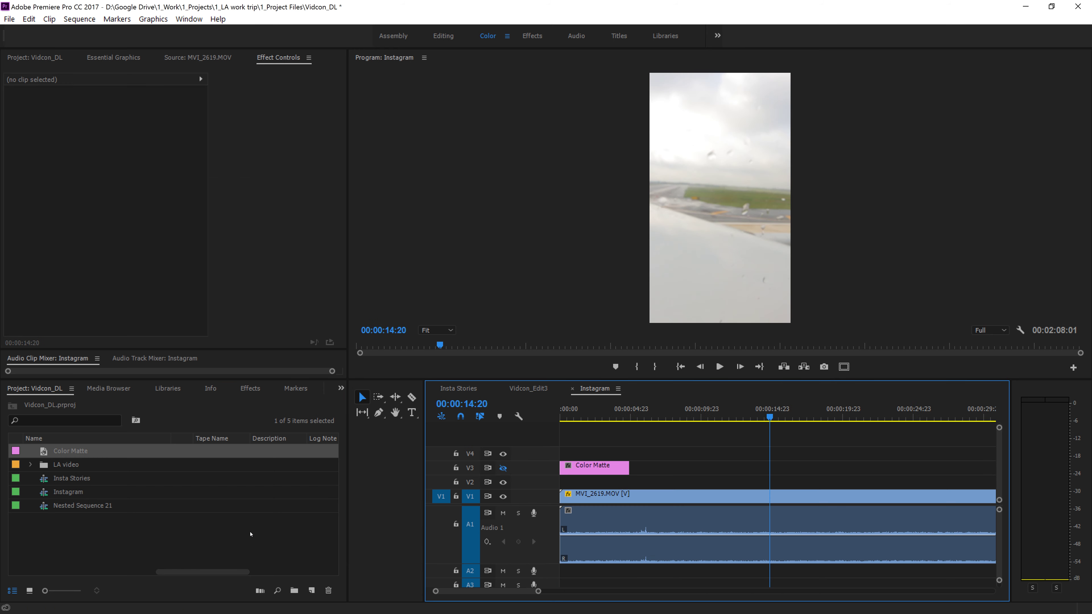
click(251, 534)
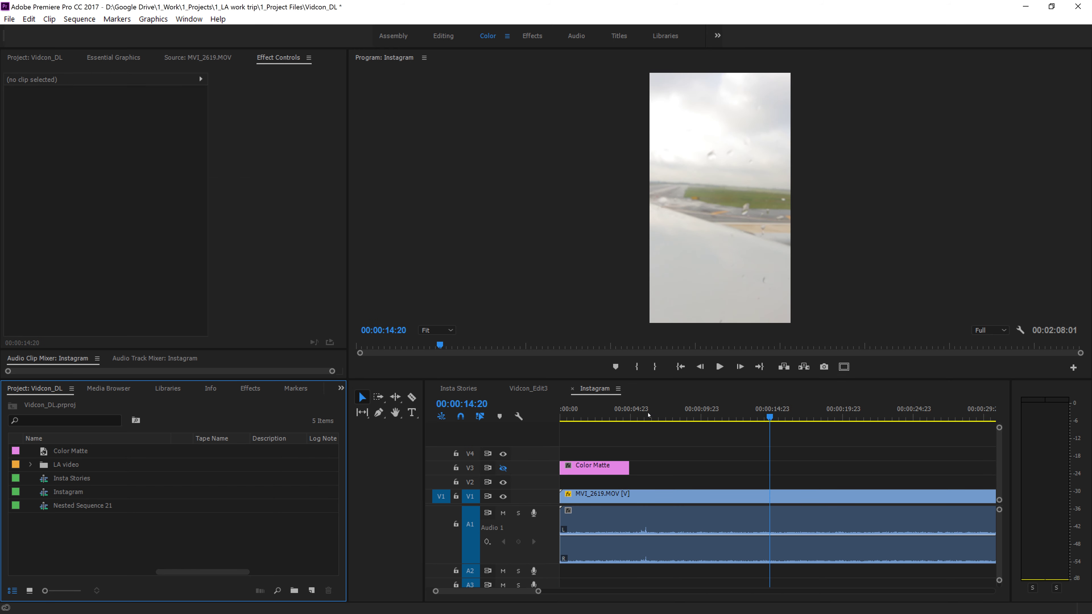
- Move the playhead to 00:00:15:00 and extend the Color Matte clip to end there
drag(648, 414, 683, 420)
click(465, 404)
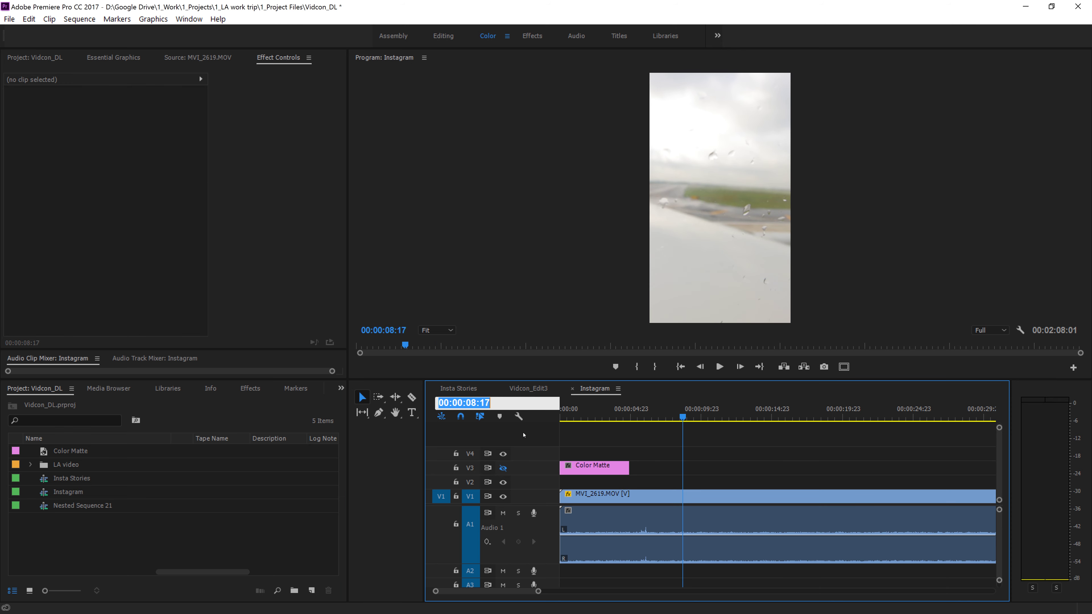
text(1500)
key(Return)
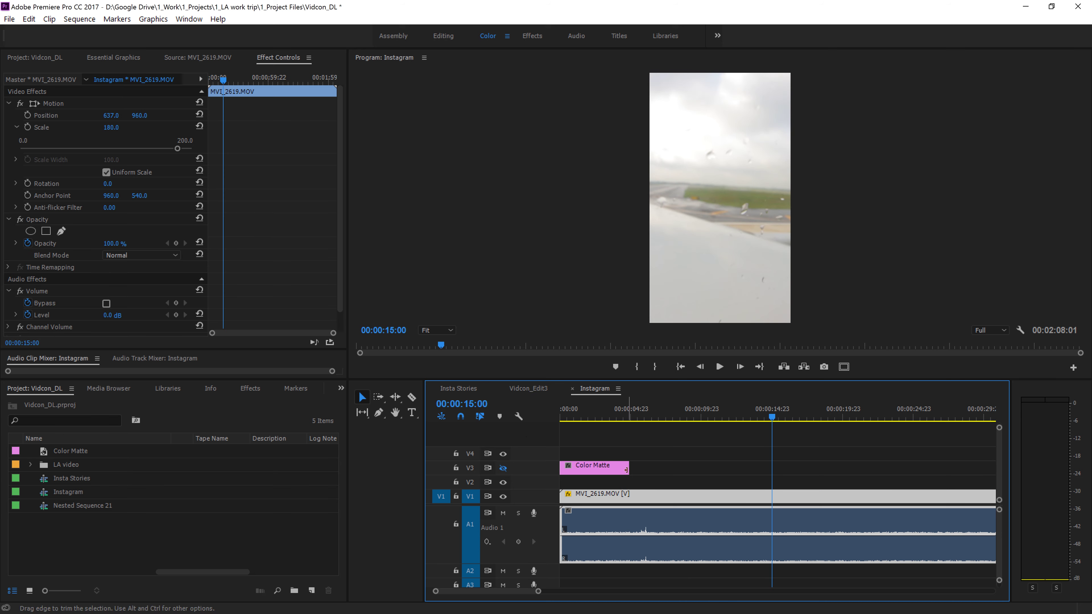
drag(630, 468, 772, 468)
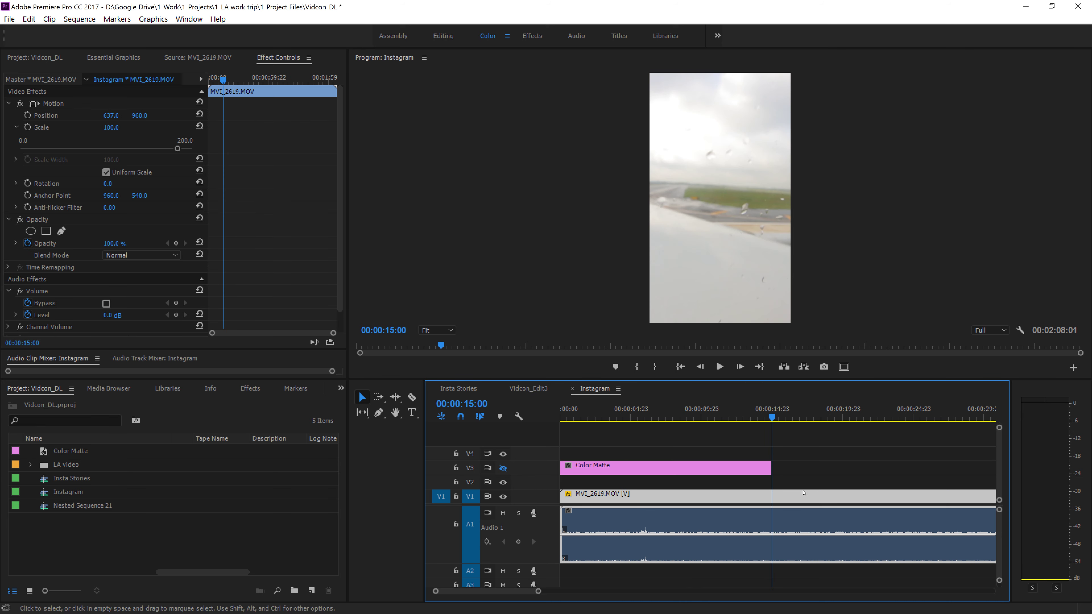
- Play the Instagram sequence from its start and scrub beneath the matte to about 00:00:07:18
drag(773, 419, 521, 430)
key(space)
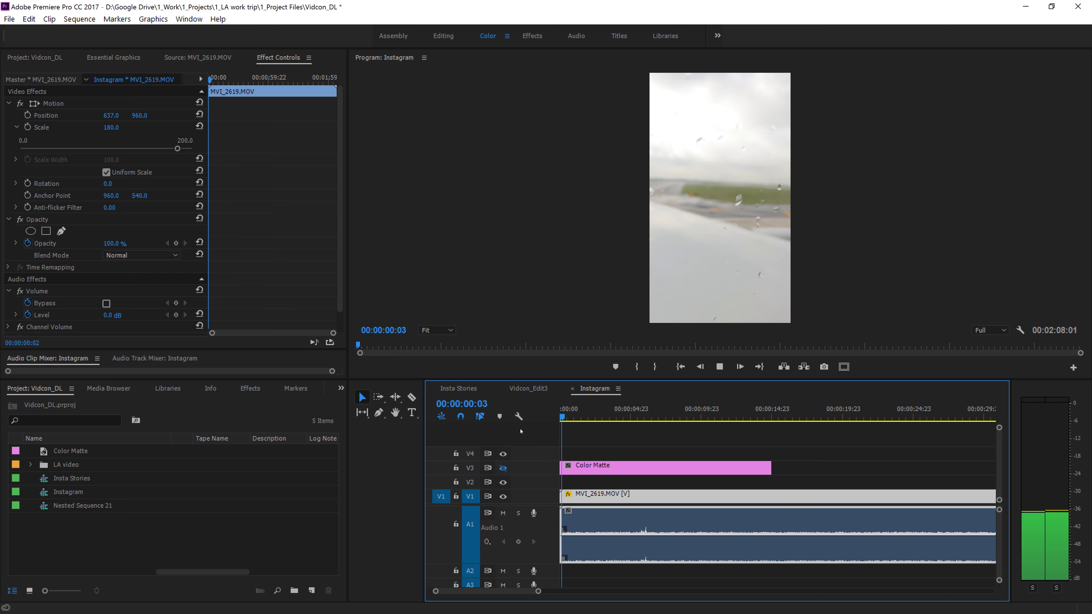
key(space)
drag(617, 414, 715, 426)
click(670, 429)
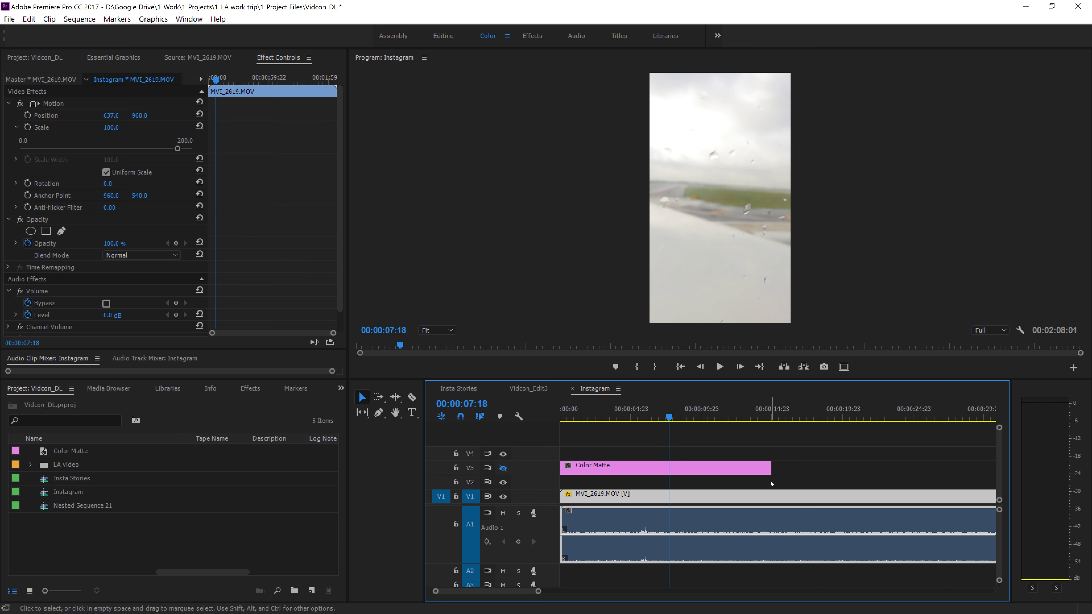
- Copy the 15-second Color Matte clip and place the playhead at the start of the Insta Stories sequence
click(623, 467)
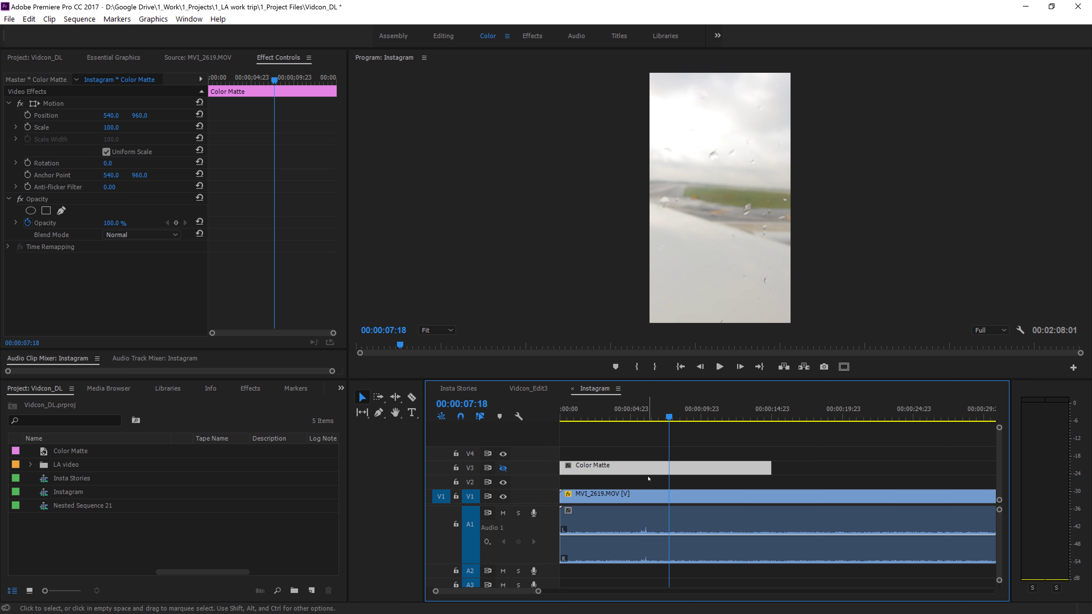
click(460, 389)
drag(572, 424, 560, 425)
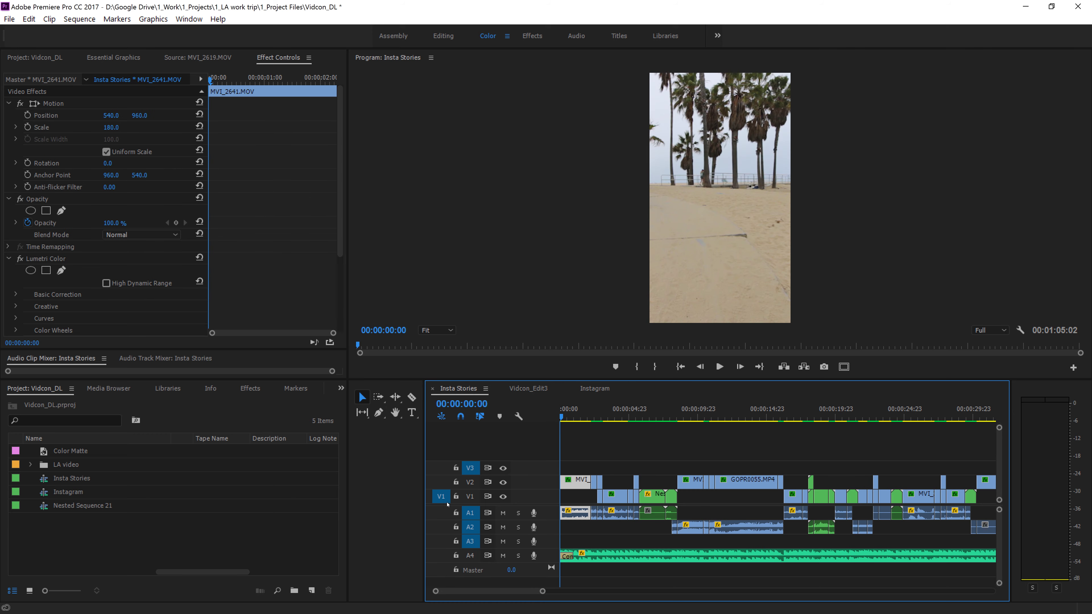
- Try pasting the matte onto V1 of the Insta Stories sequence, undo the paste, and target V3 again
click(470, 470)
click(470, 497)
key(ctrl+v)
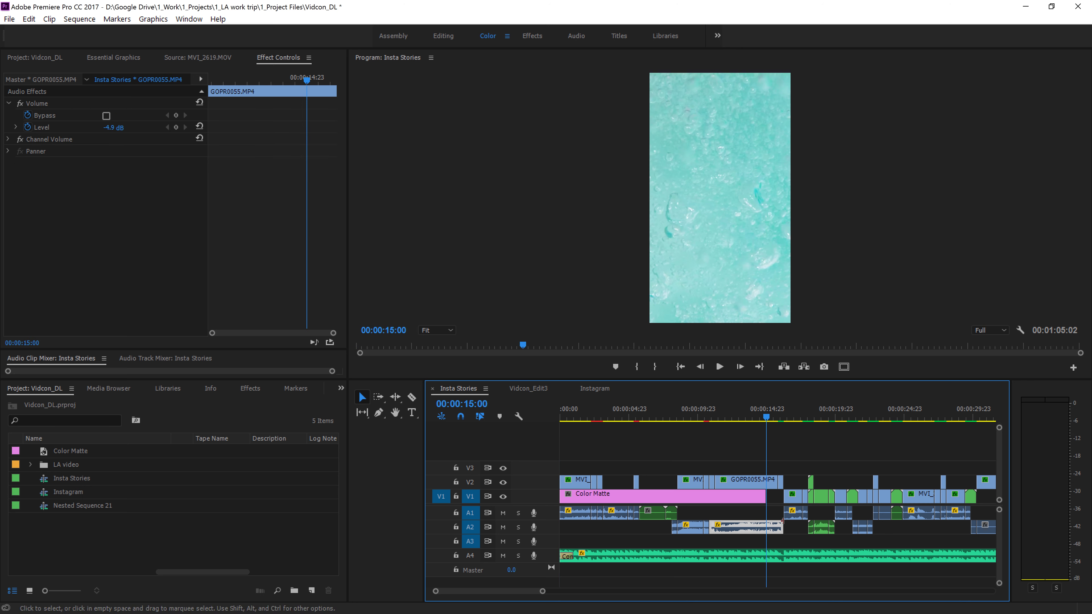
key(ctrl+z)
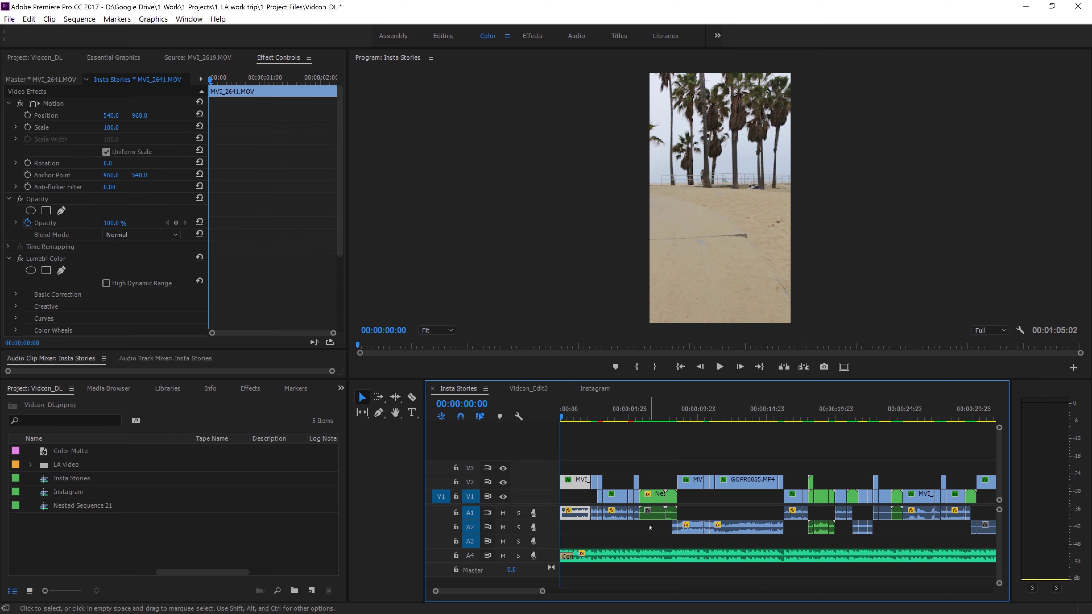
click(471, 468)
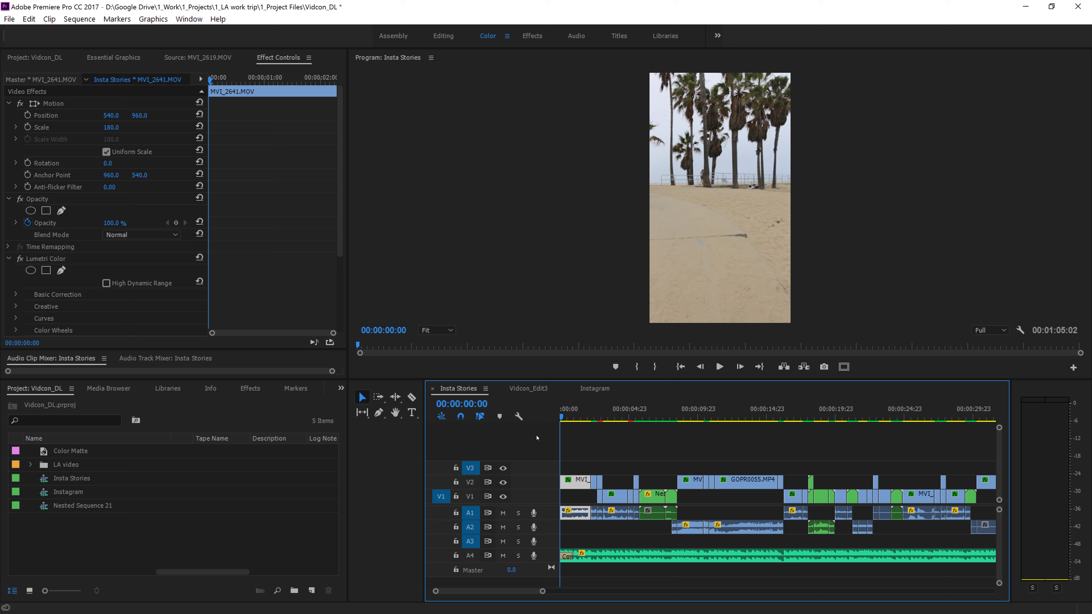
- Paste the Color Matte at the start of V3 in the Insta Stories sequence and hide the V3 track output
key(ctrl+v)
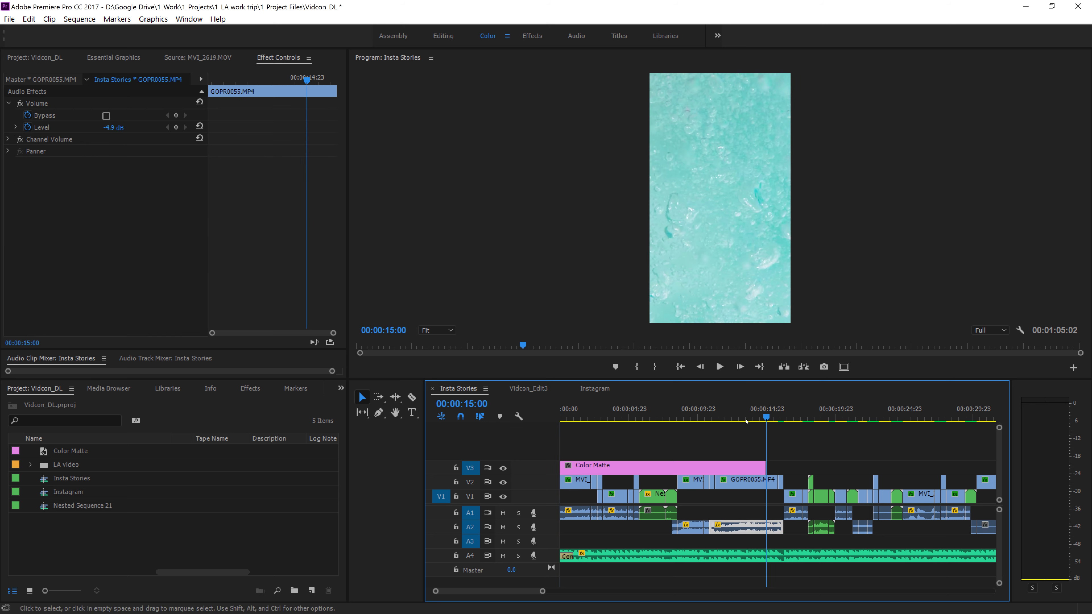
drag(763, 418, 561, 434)
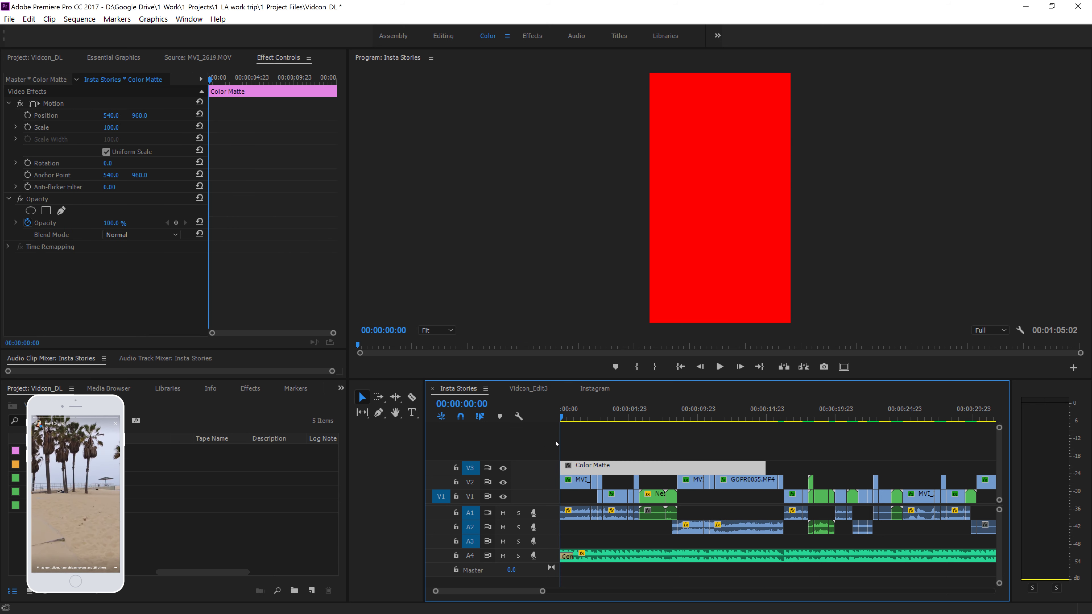
key(space)
click(503, 468)
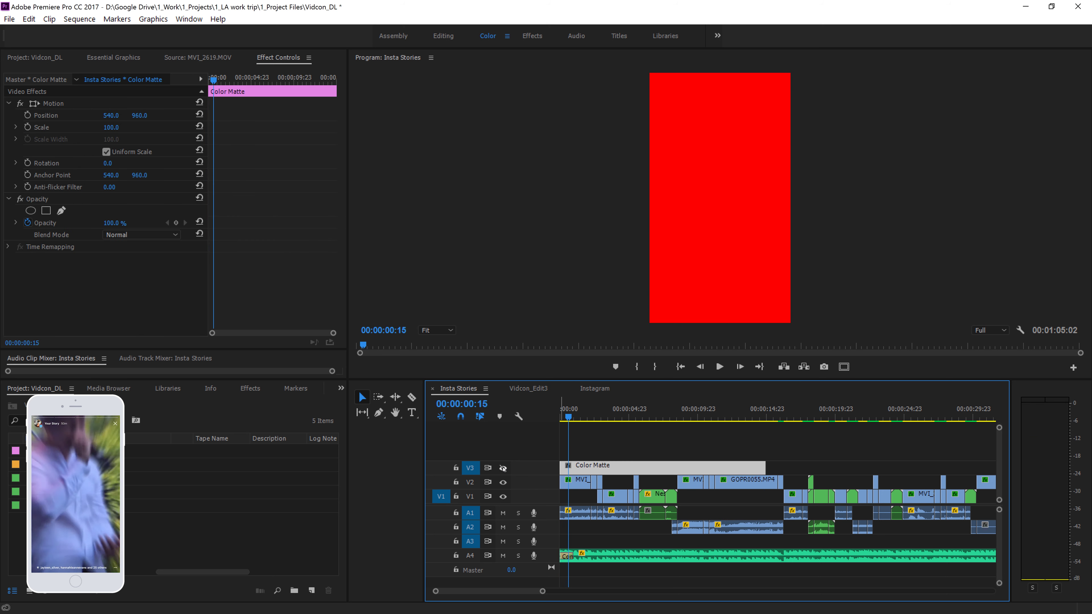
- Mark the sequence's out point at the matte's end, 00:00:15:00, and scrub the playhead to 00:00:08:17
drag(569, 418, 760, 439)
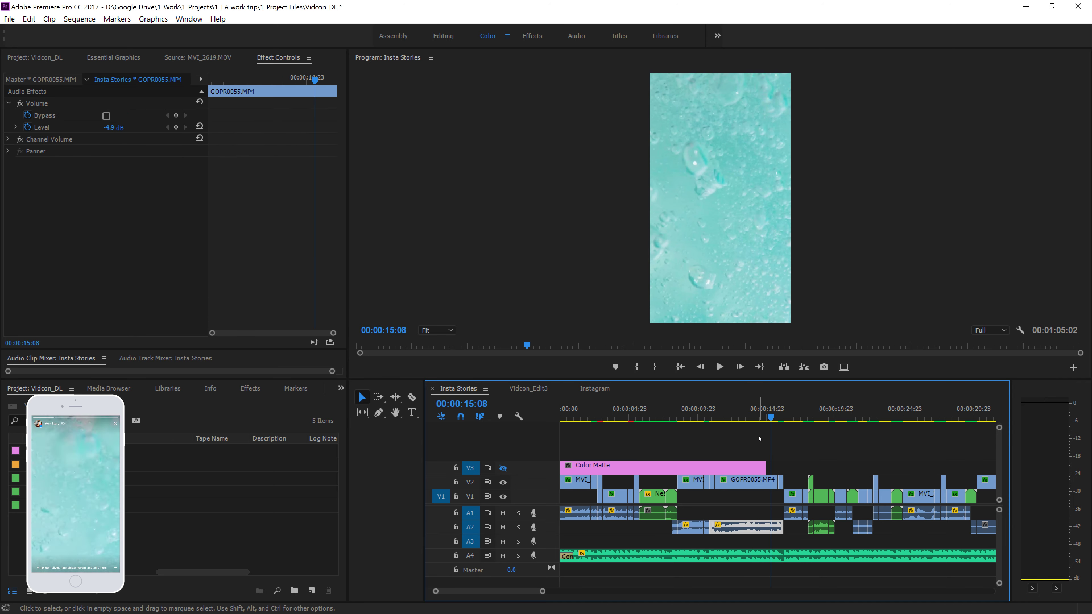
key(o)
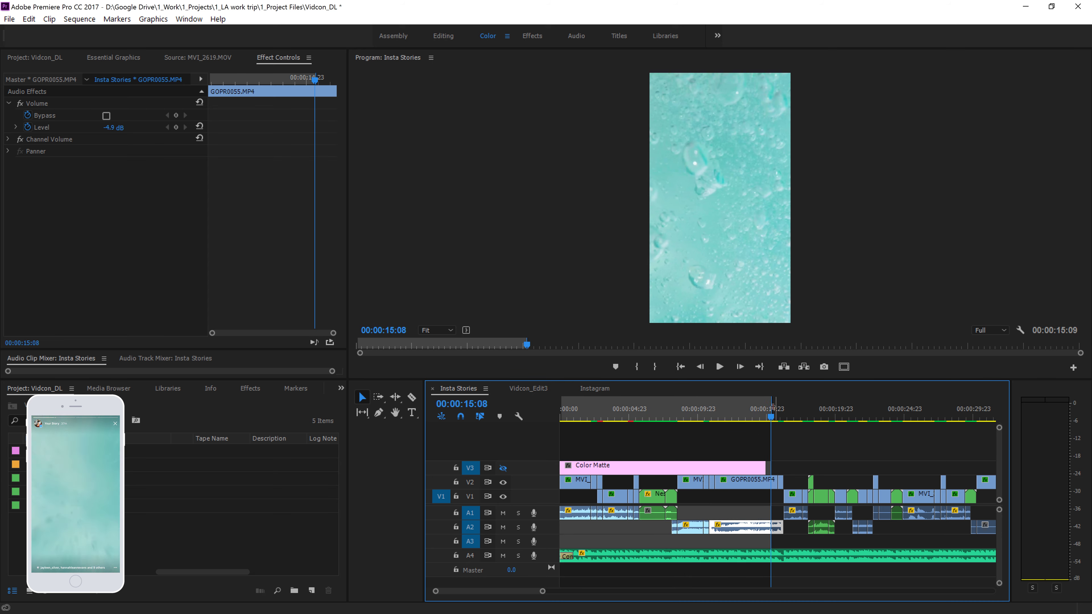
drag(772, 407, 766, 407)
drag(657, 415, 680, 423)
- Open the media export settings for the marked range and enlarge and reposition the dialog to show more options
click(9, 19)
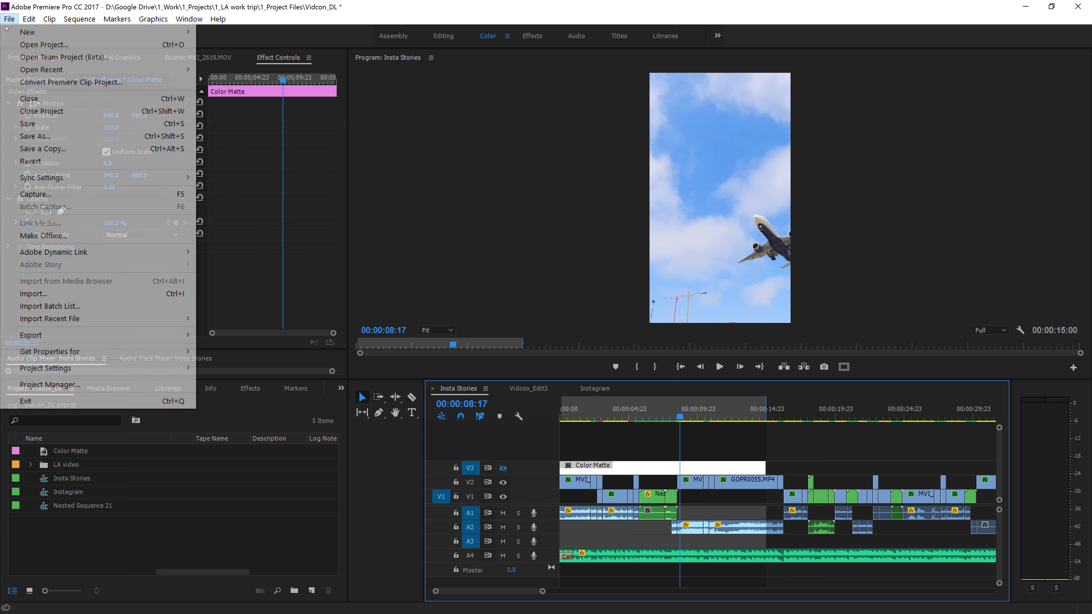
click(592, 328)
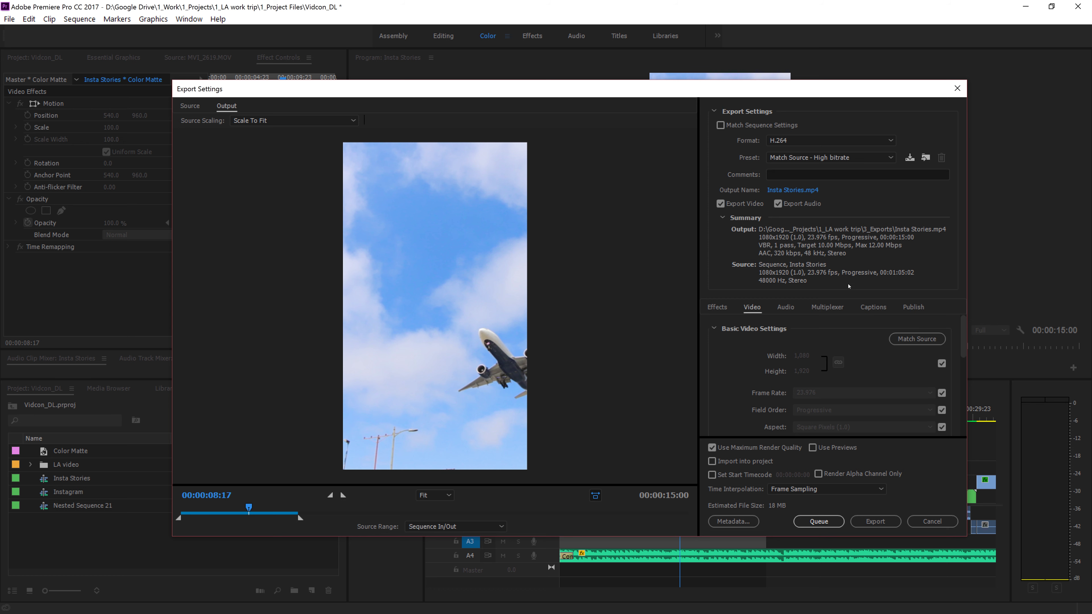
mouse_move(963, 332)
mouse_down()
mouse_move(963, 421)
mouse_move(964, 344)
mouse_up()
drag(707, 95, 705, 65)
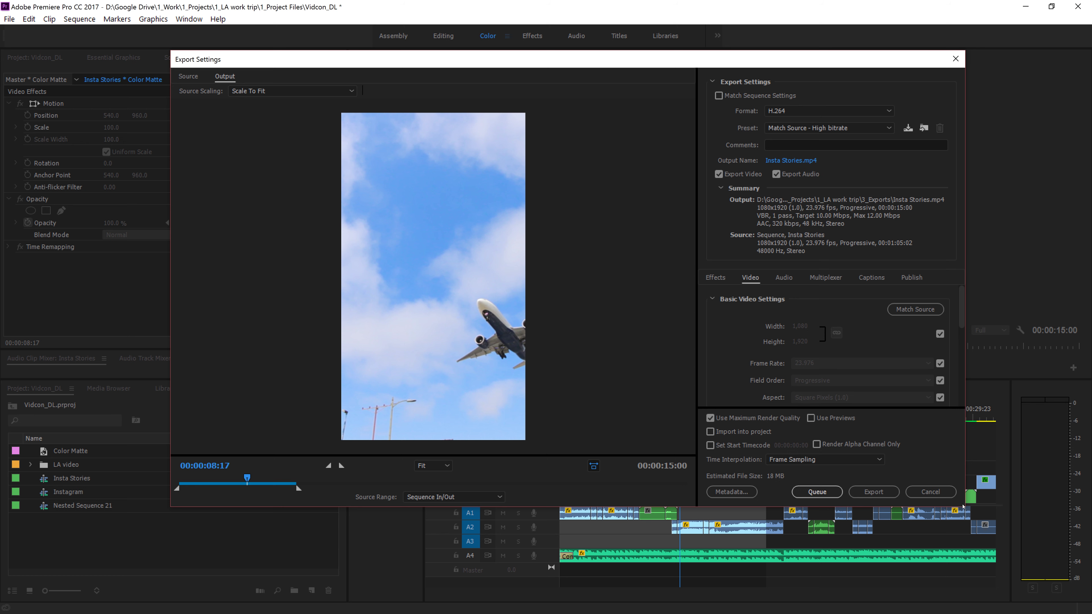
drag(965, 508, 988, 562)
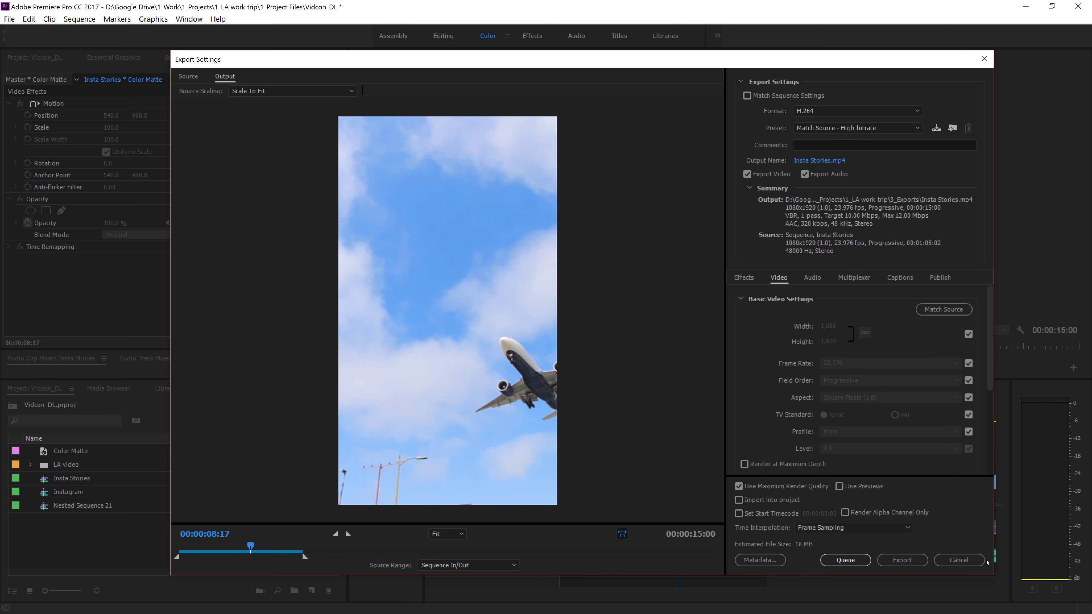
drag(671, 61, 657, 48)
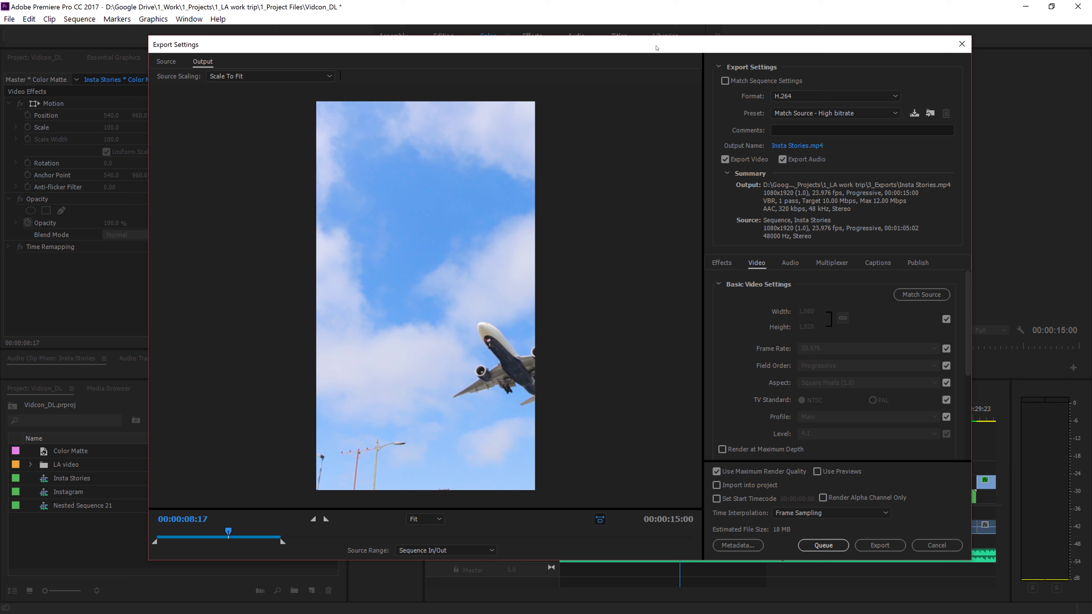
- Choose H.264 as the export format with the Match Source - High bitrate preset
click(808, 96)
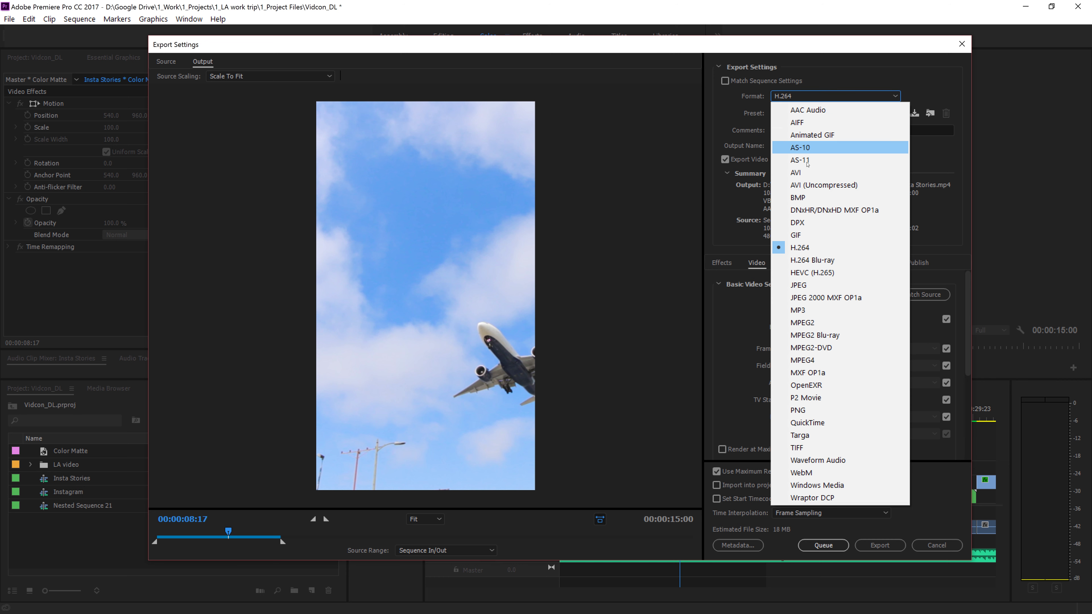
click(808, 250)
click(856, 113)
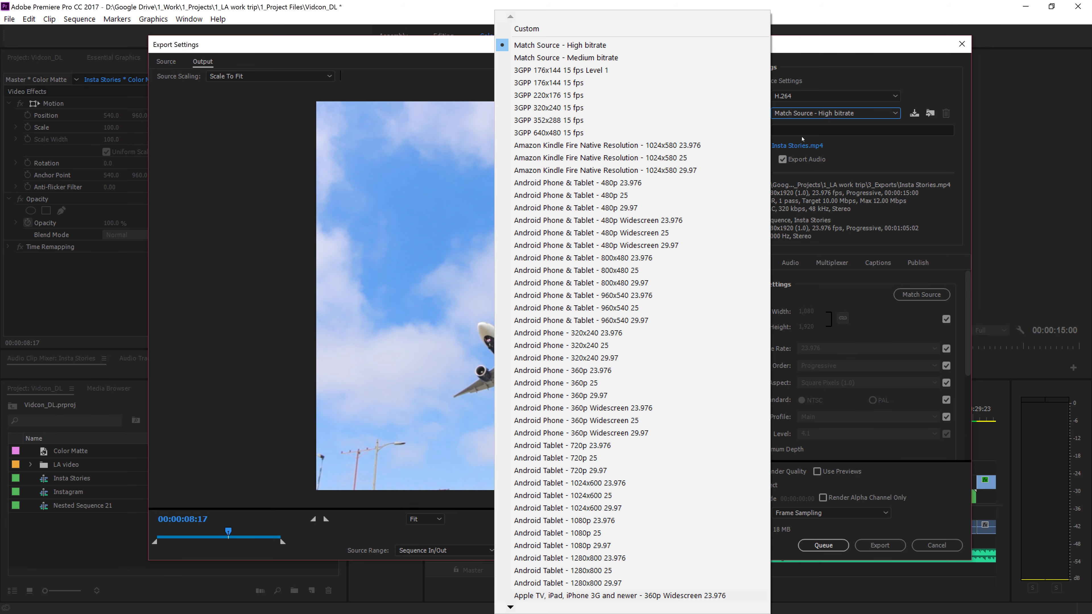
click(552, 45)
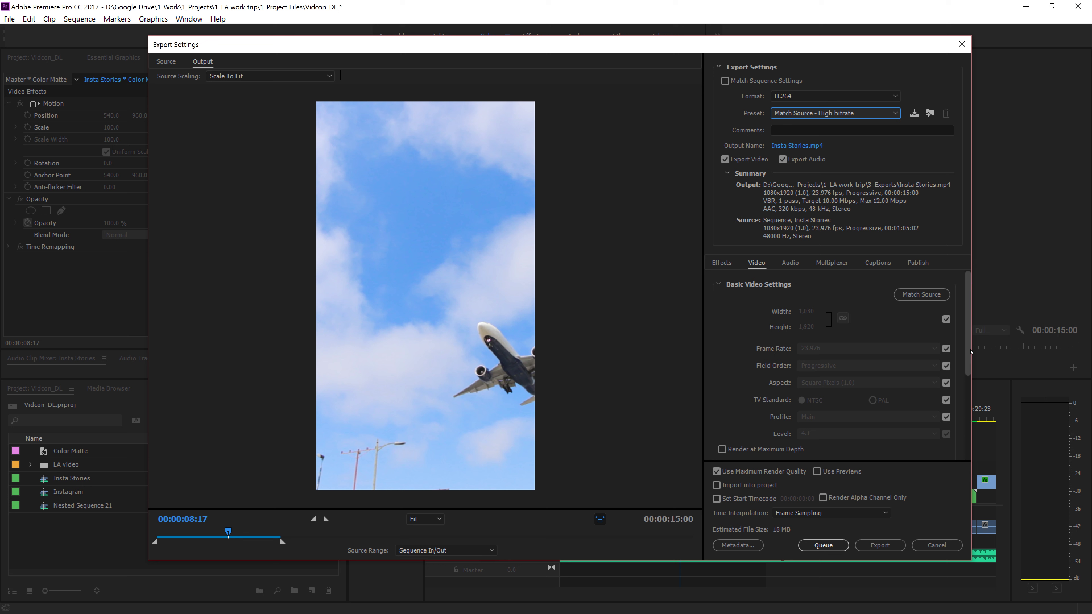
- Set the export's bitrate encoding to VBR, 2 pass with a 20 Mbps target and a 25 Mbps maximum
drag(969, 356, 979, 414)
scroll(884, 384, down, 2)
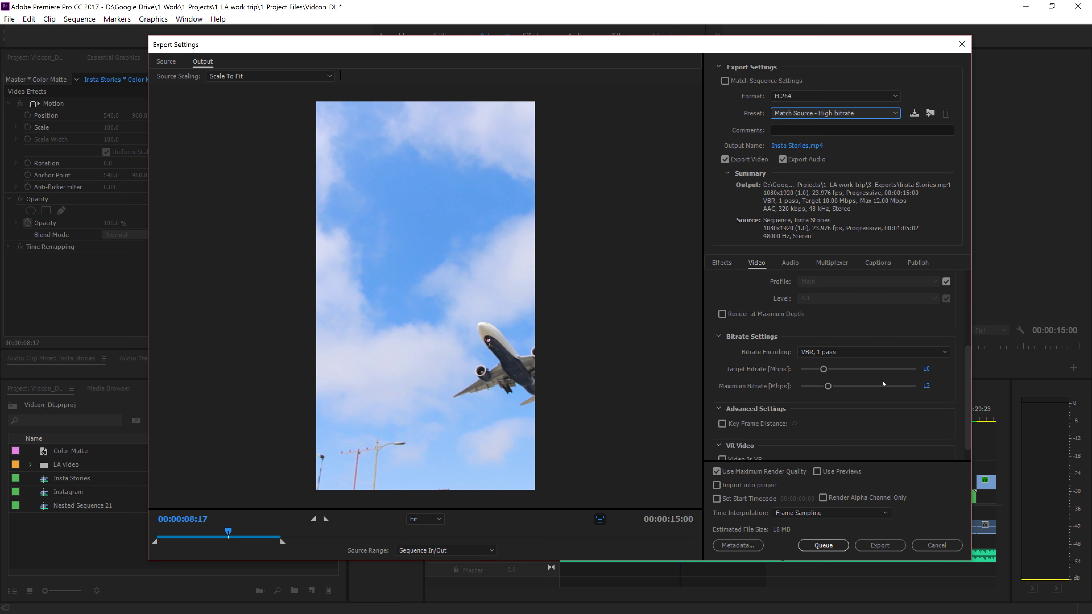
click(967, 340)
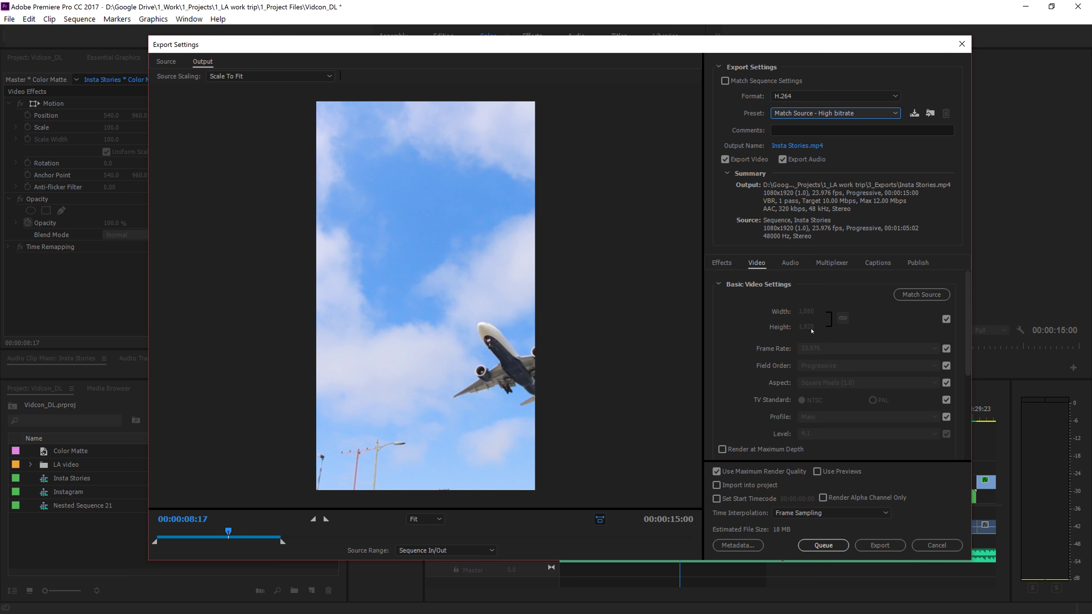
scroll(814, 380, down, 6)
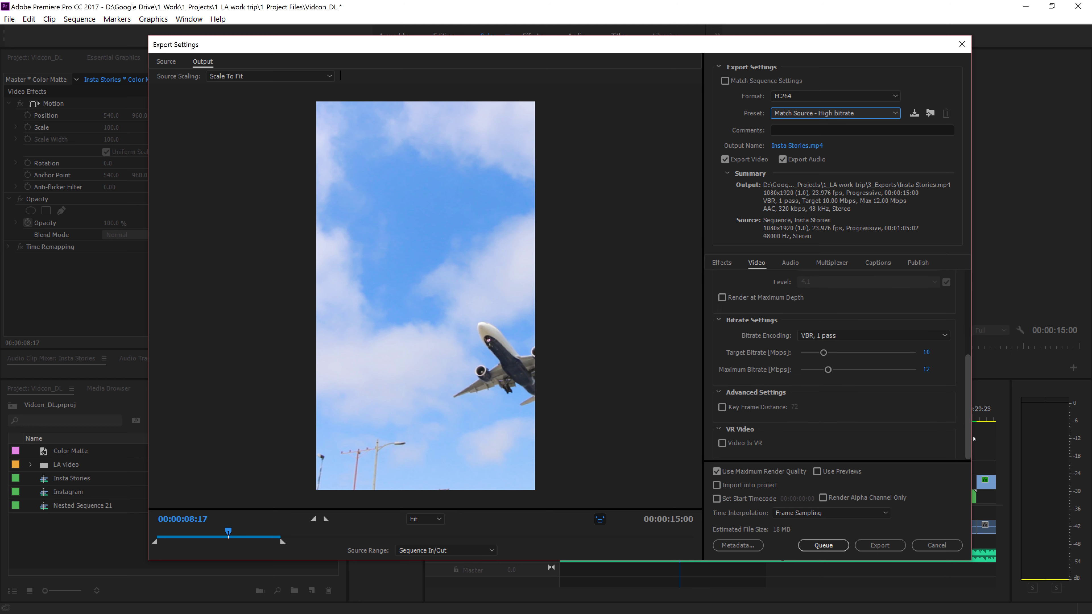
click(860, 335)
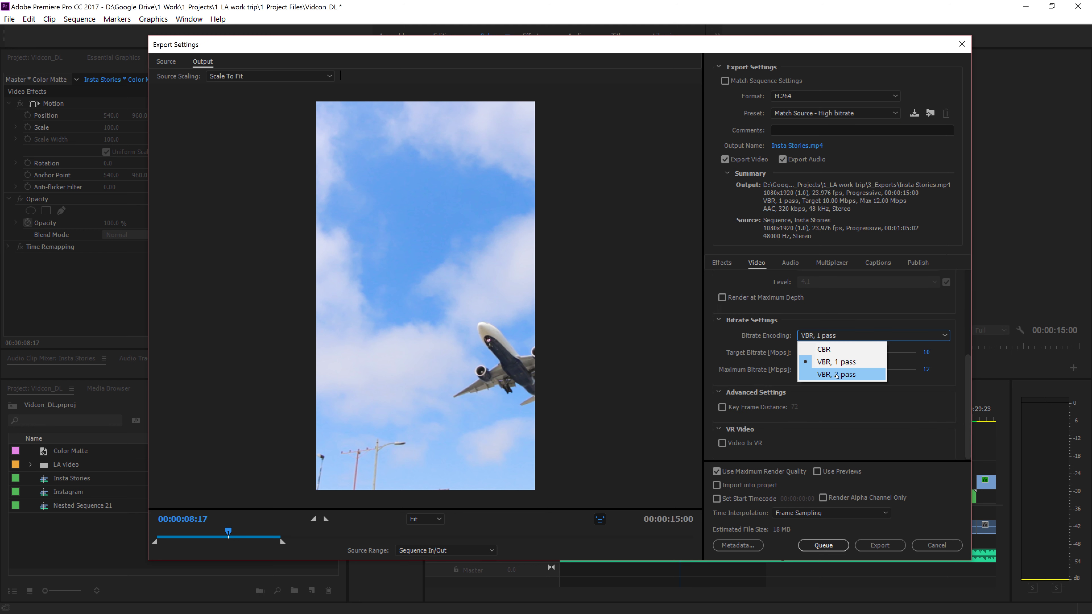
click(825, 373)
click(931, 353)
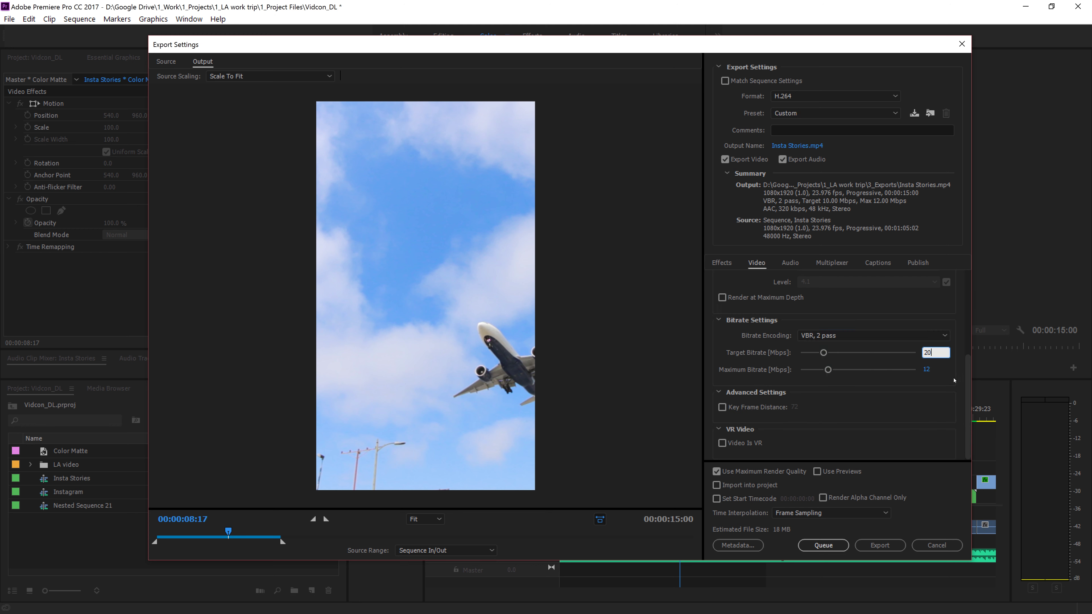
text(20)
click(929, 370)
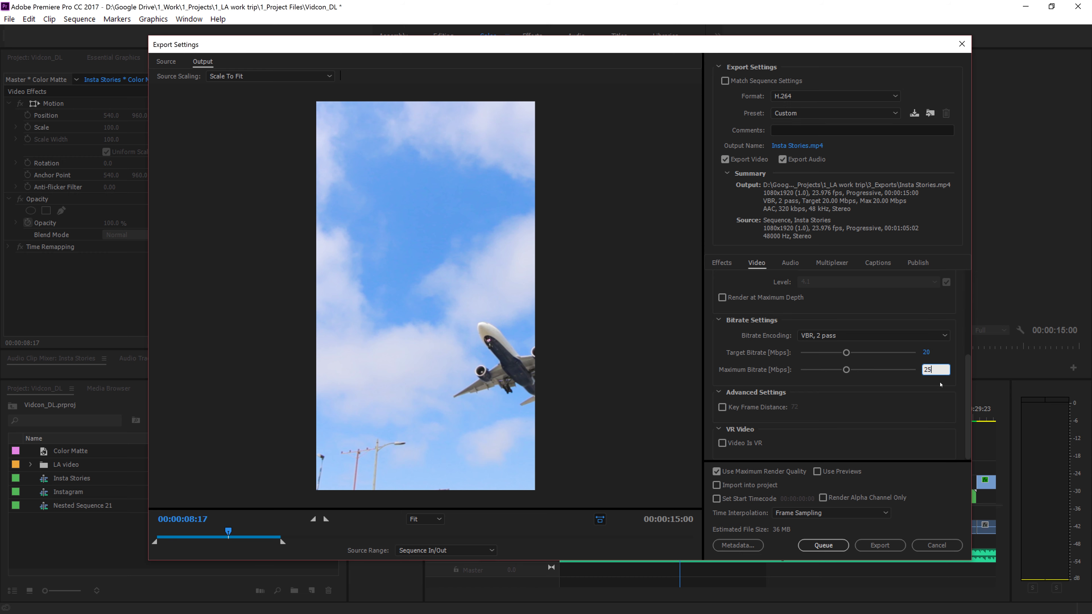
key(Return)
- Change the export's output location to the 6_Better Instagram Stories folder on the Zero (E:) drive
click(793, 146)
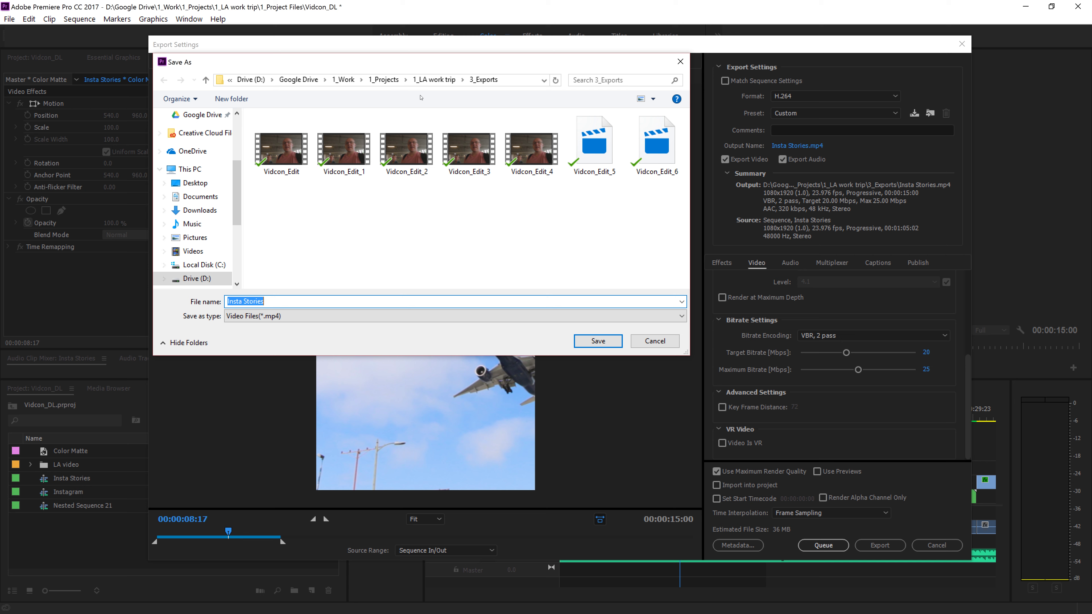
click(189, 169)
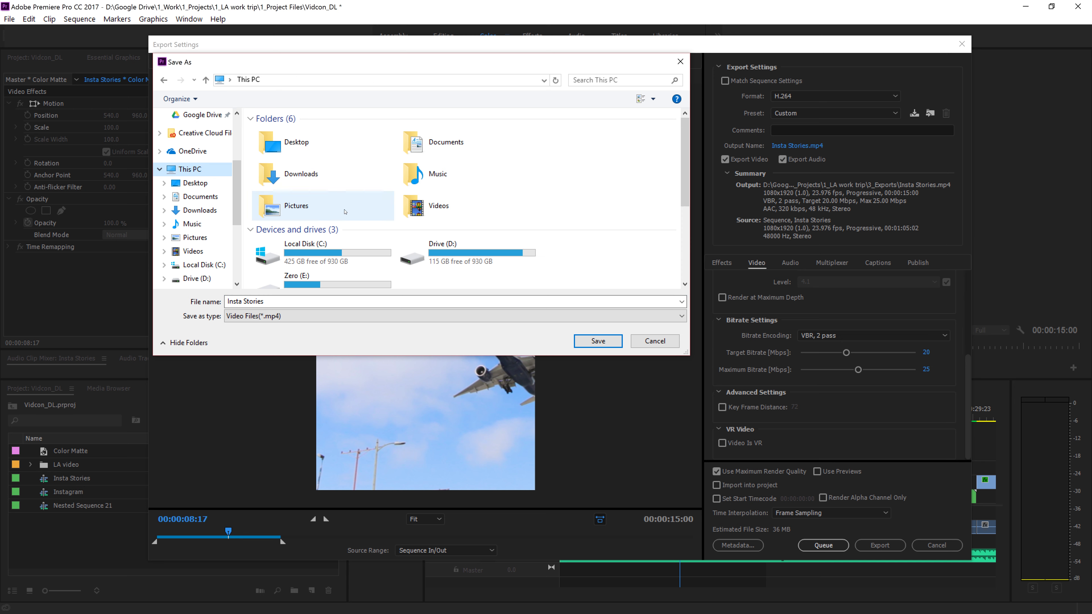
double_click(323, 280)
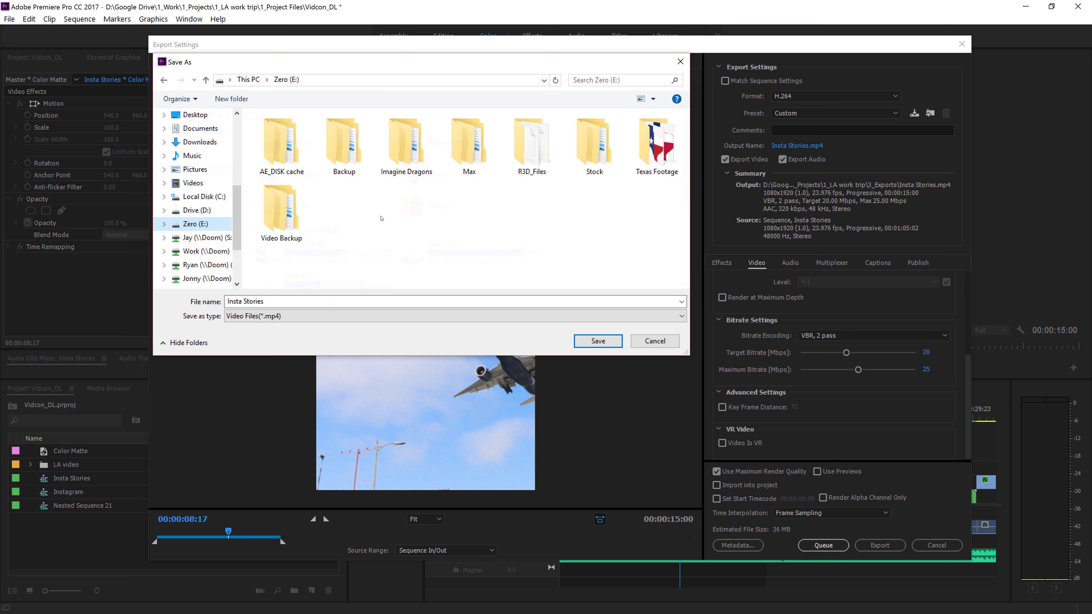
double_click(467, 146)
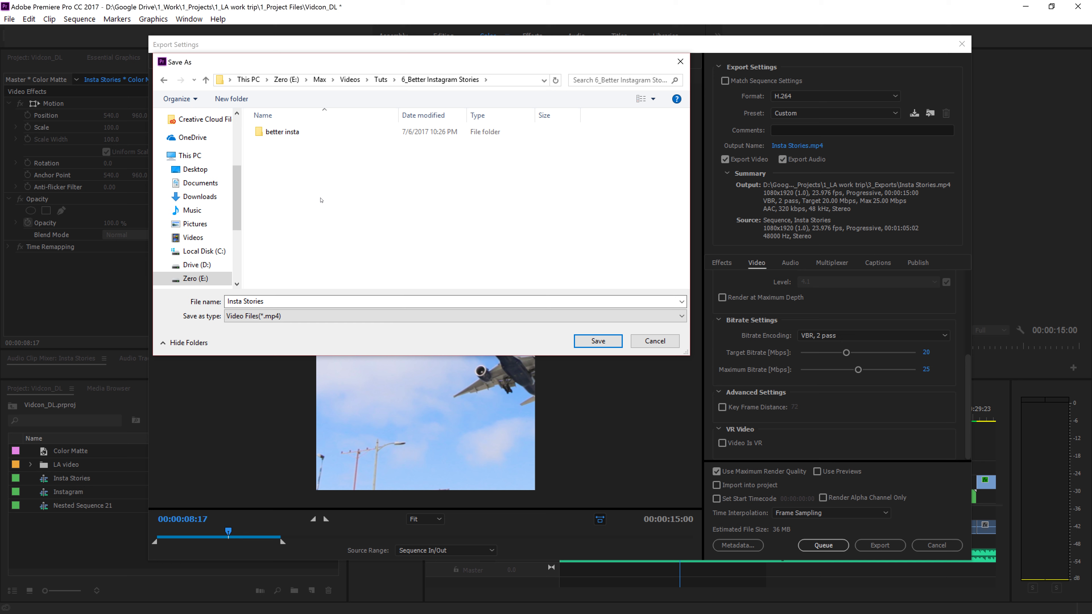
- Create a new folder named Exports inside the 6_Better Instagram Stories folder
right_click(307, 183)
mouse_move(387, 308)
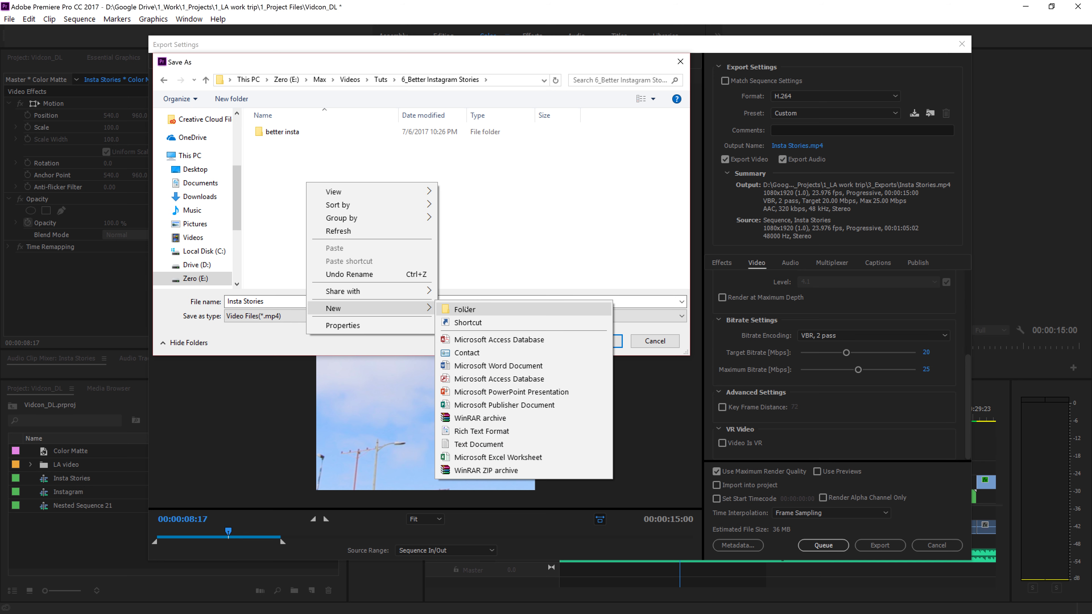
click(466, 308)
text(Expo)
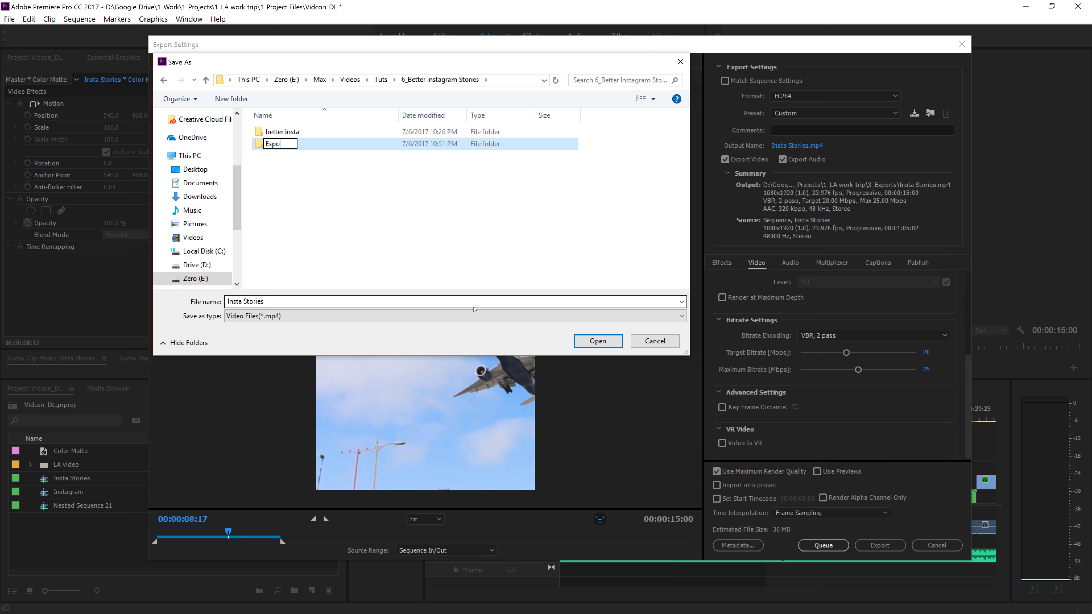
text(rts)
key(Return)
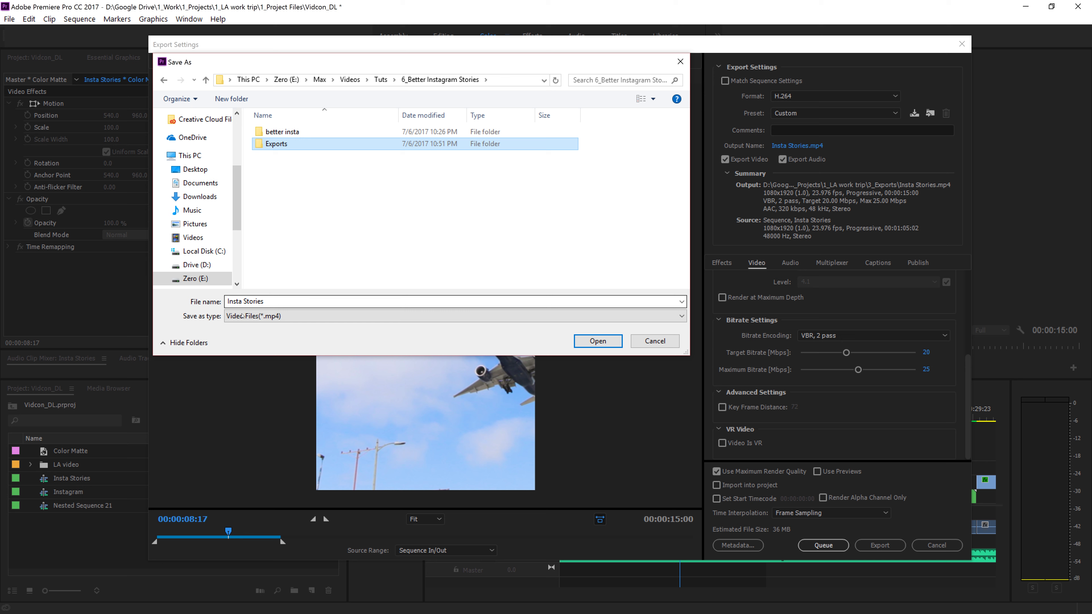
- Name the output file Insta Story 1 and send the export to the encoding queue
click(273, 301)
click(273, 300)
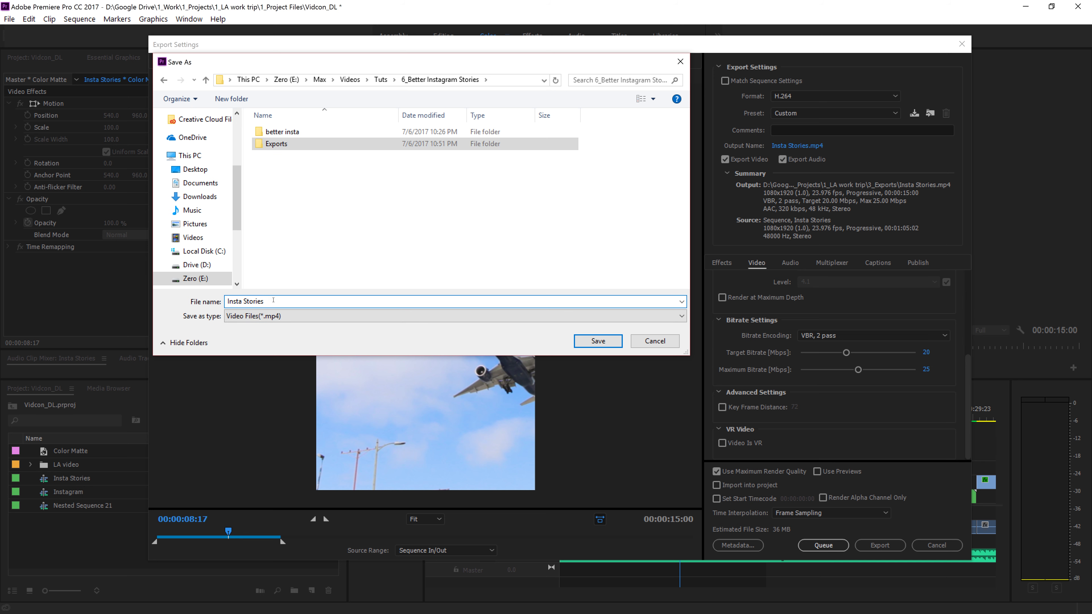
key(BackSpace)
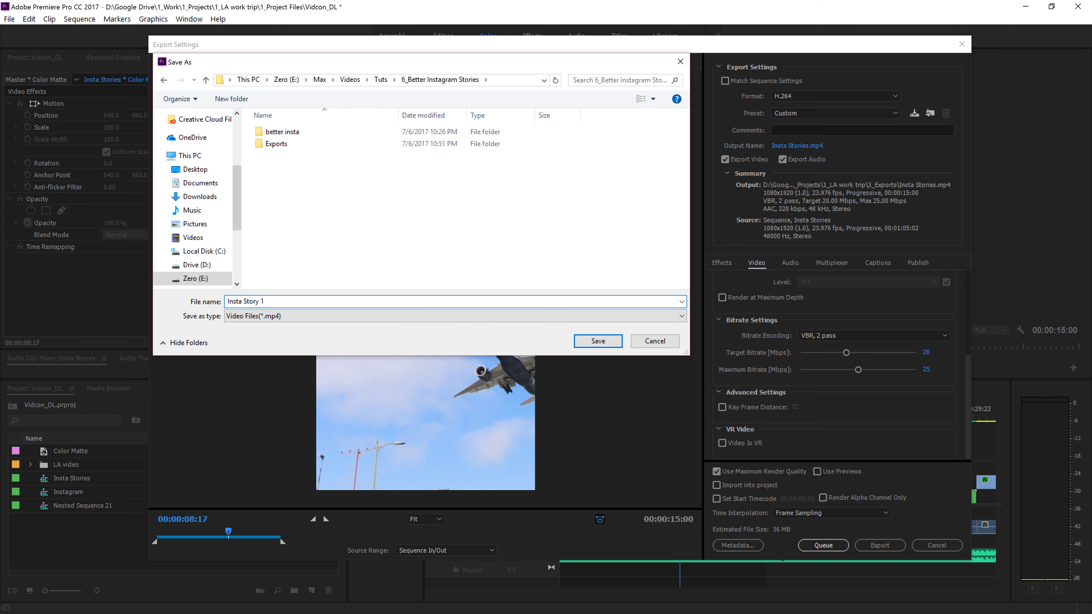
key(Return)
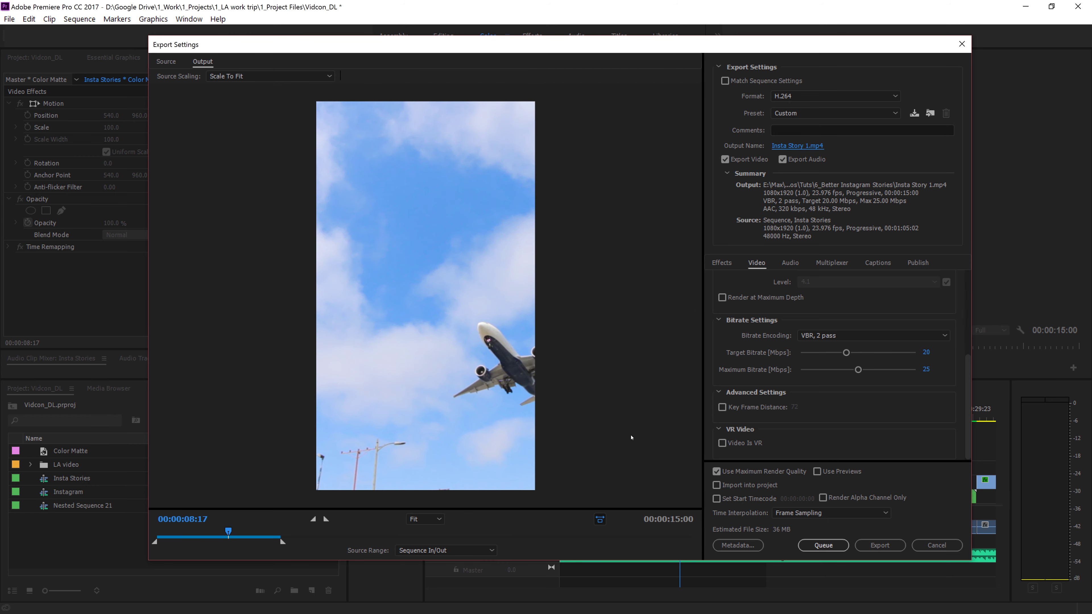
click(804, 547)
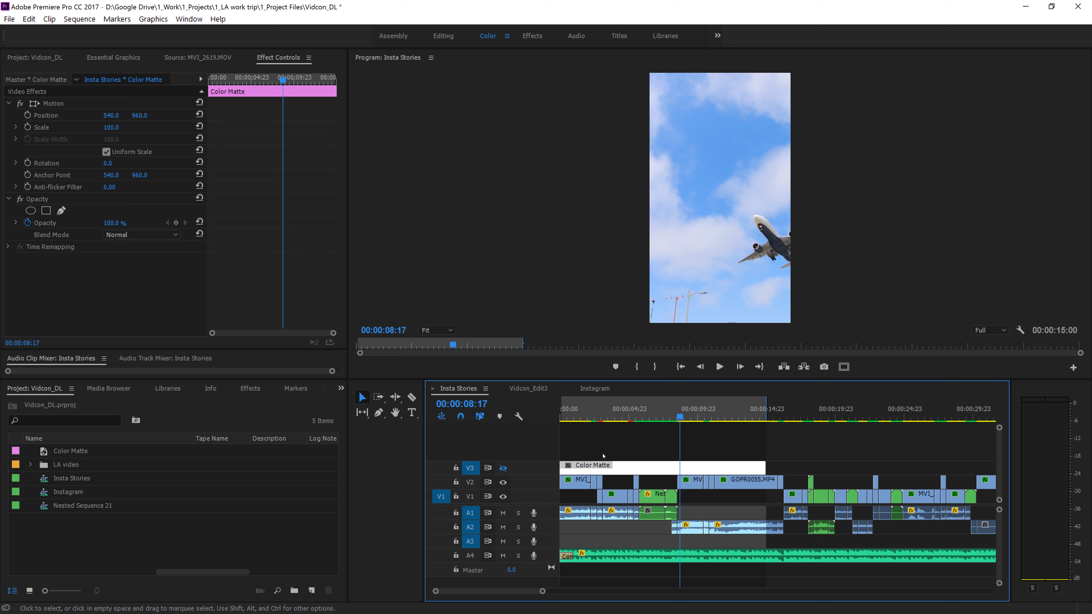
- Move the Color Matte on V3 to start at 00:00:15:00 and set the in and out points to match its new span
key(Home)
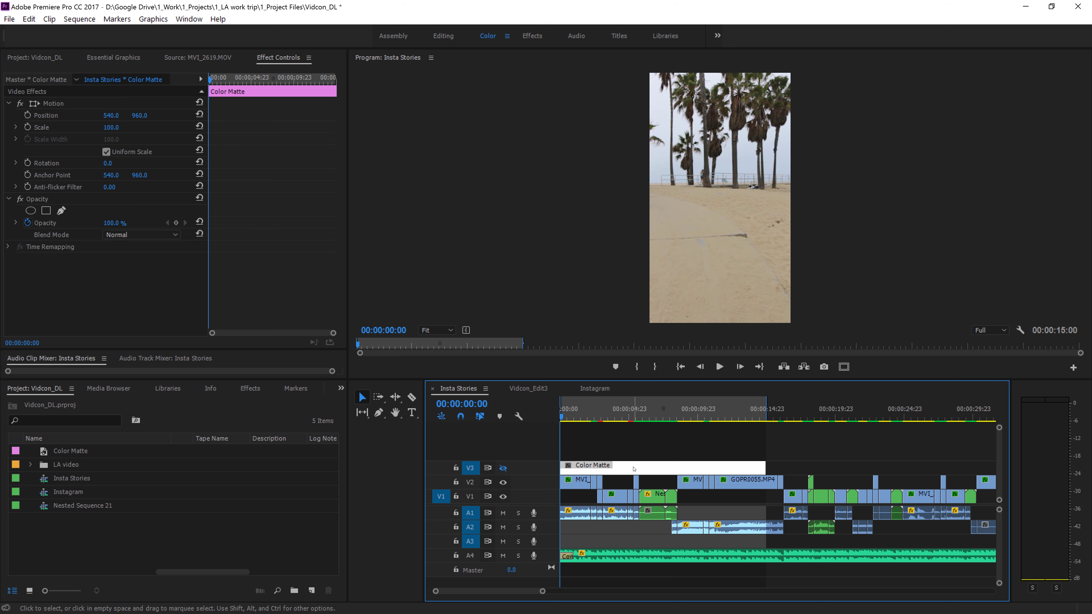
drag(634, 469, 839, 467)
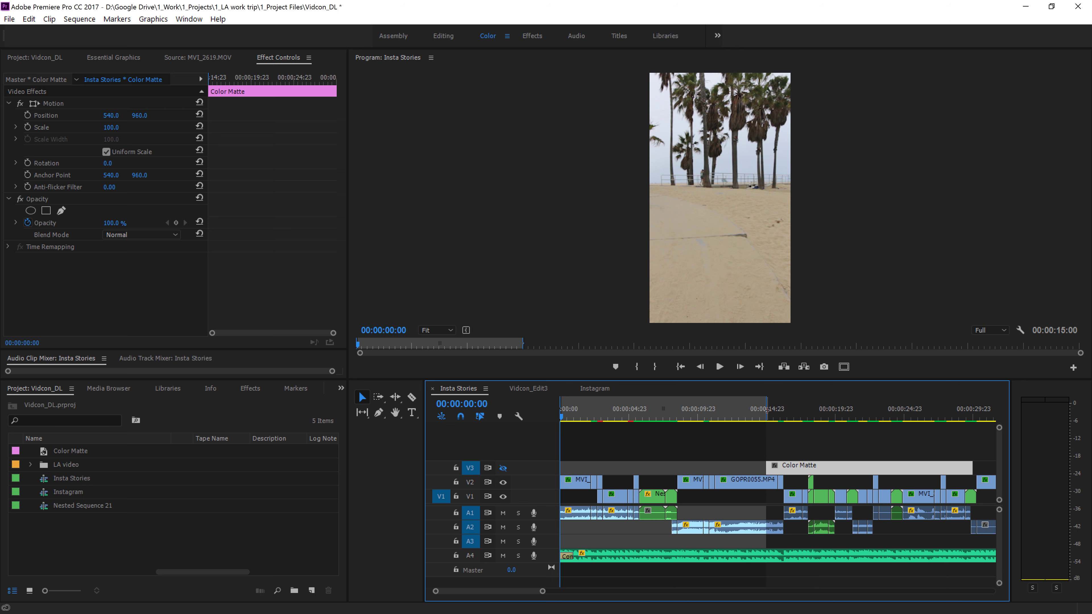
drag(766, 418, 973, 417)
key(ctrl+m)
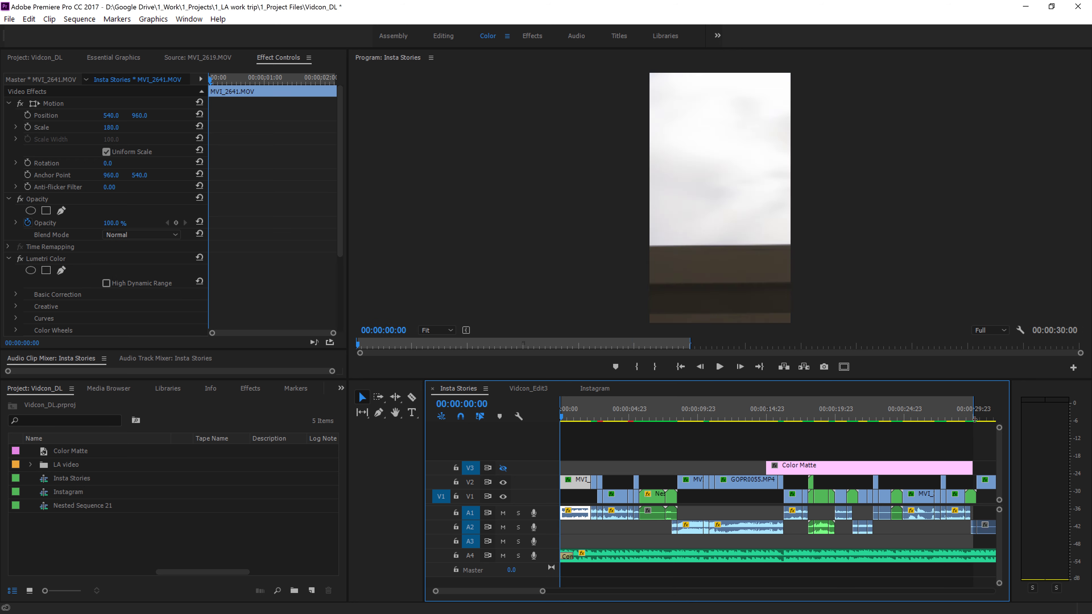
drag(562, 408, 799, 429)
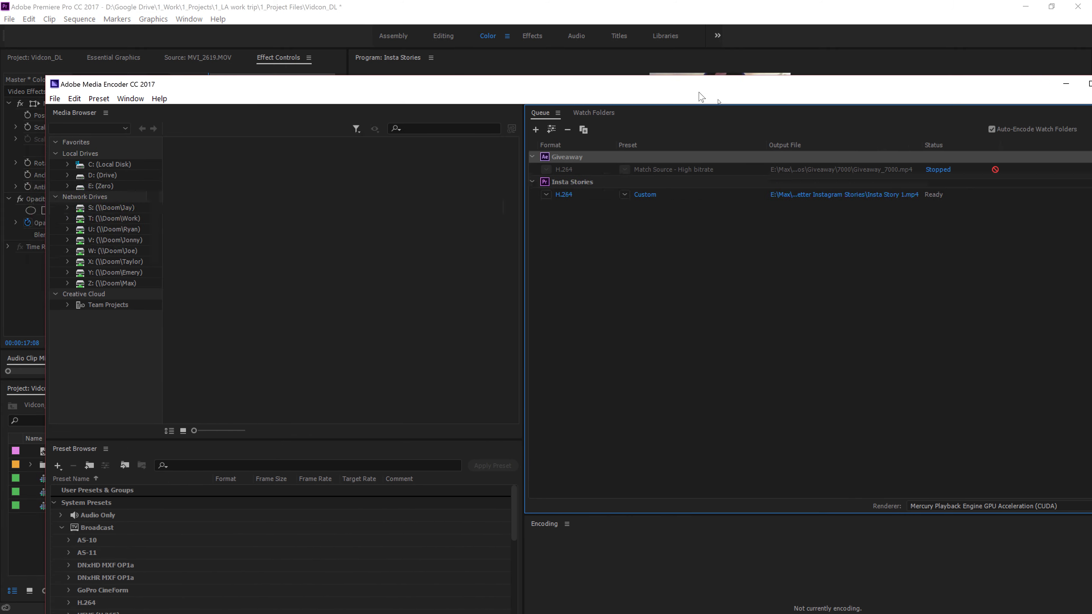
- Set the encoding queue's renderer to Mercury Playback Engine GPU Acceleration (CUDA) and return to Premiere Pro
drag(745, 102, 745, 103)
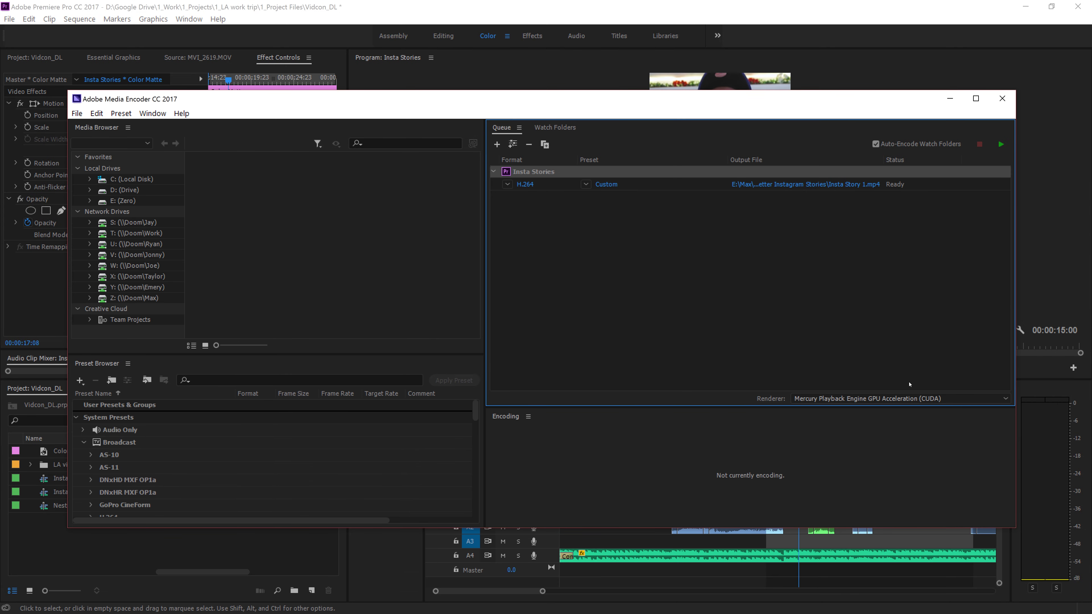
click(873, 399)
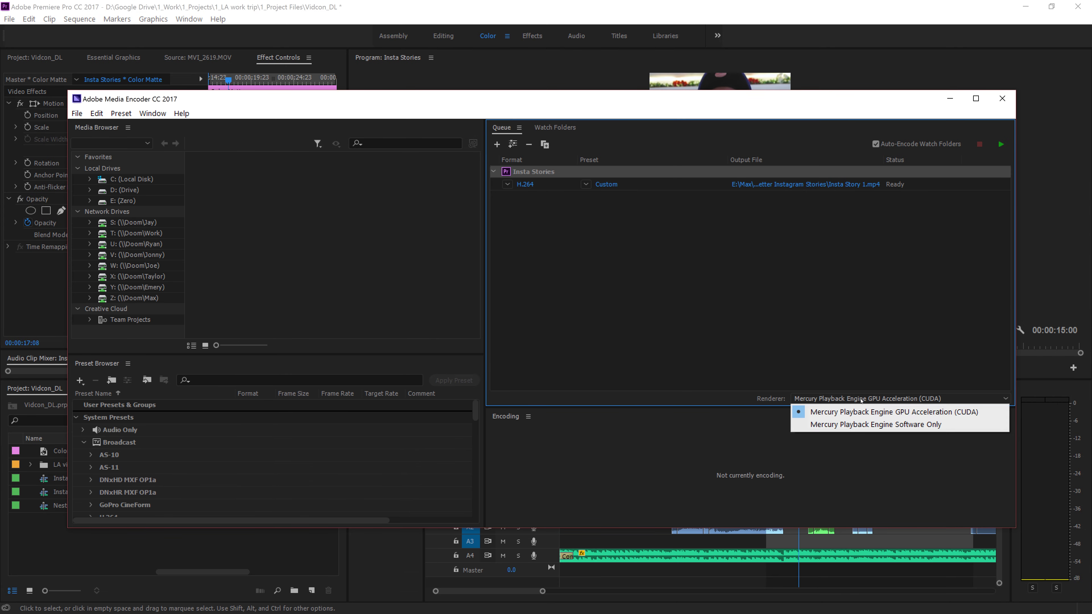
click(873, 412)
click(860, 281)
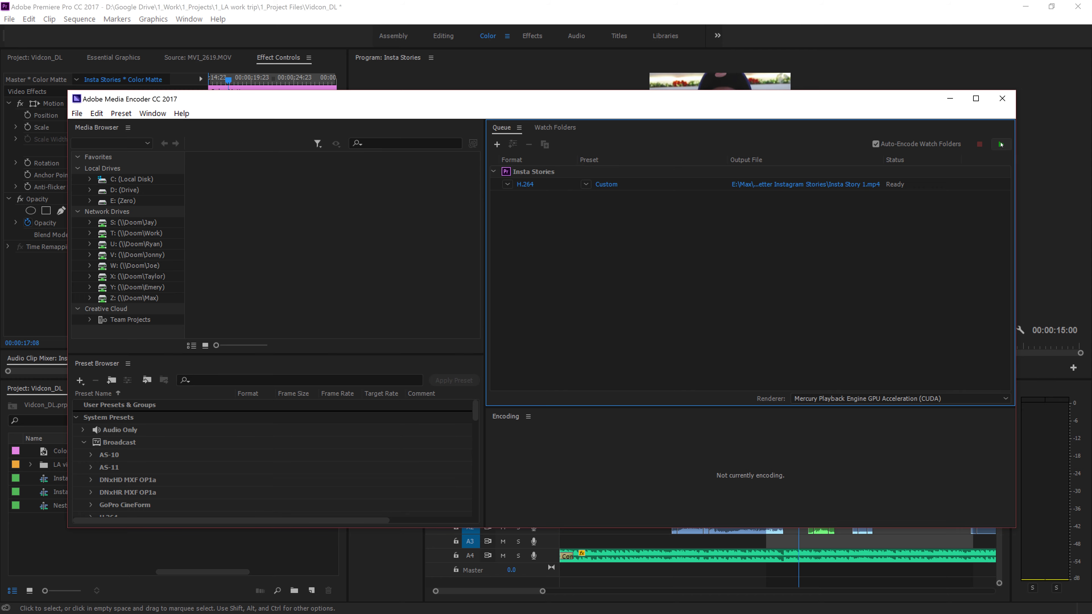
click(951, 100)
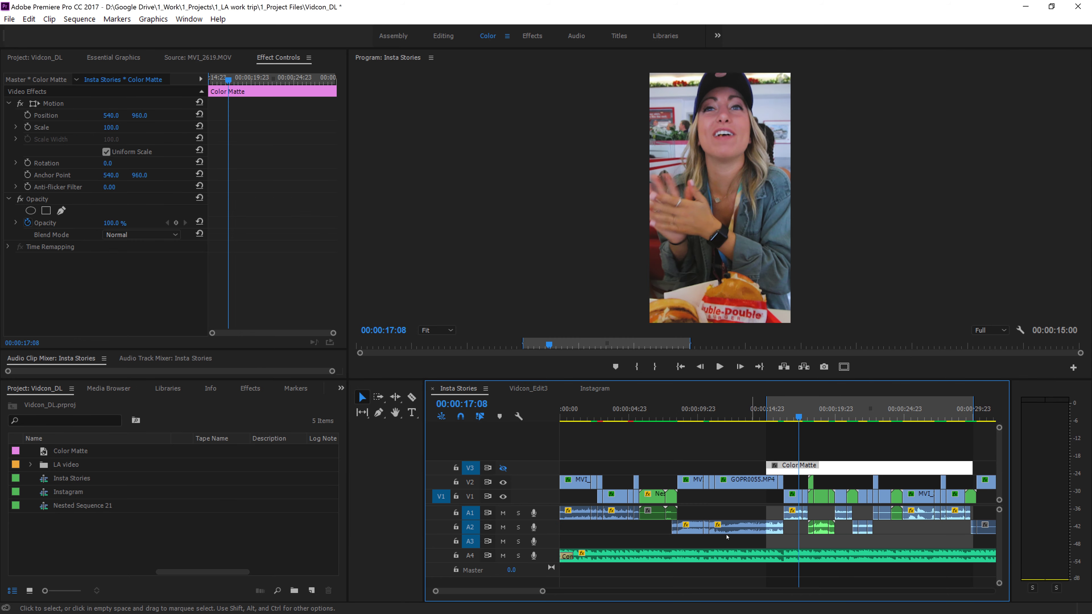
- Bring up the media export settings for the marked second segment and review its video and bitrate settings
drag(527, 592, 534, 590)
scroll(534, 590, up, 1)
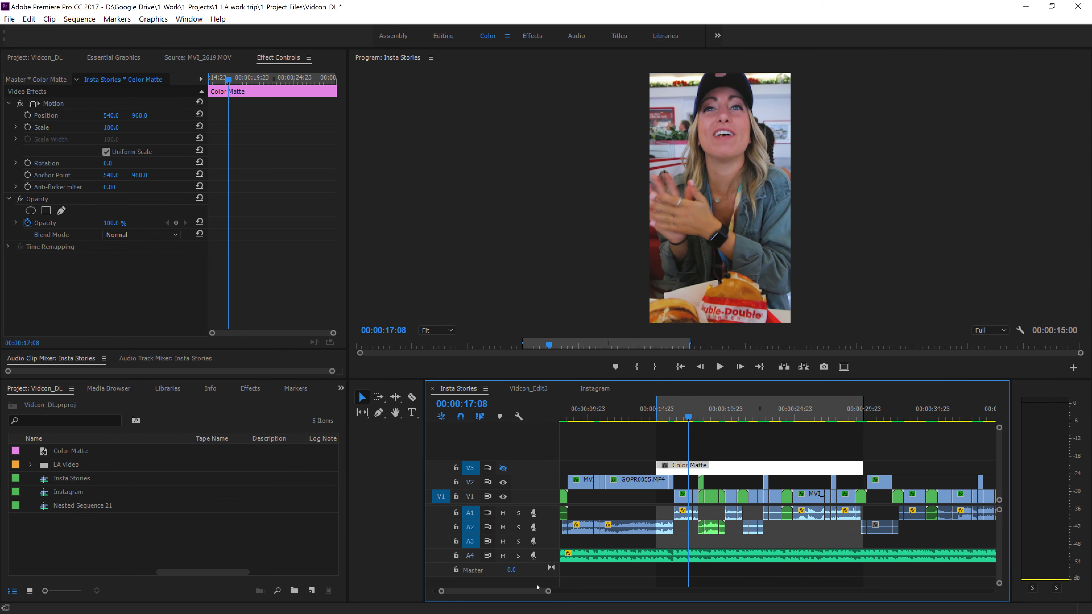
click(9, 19)
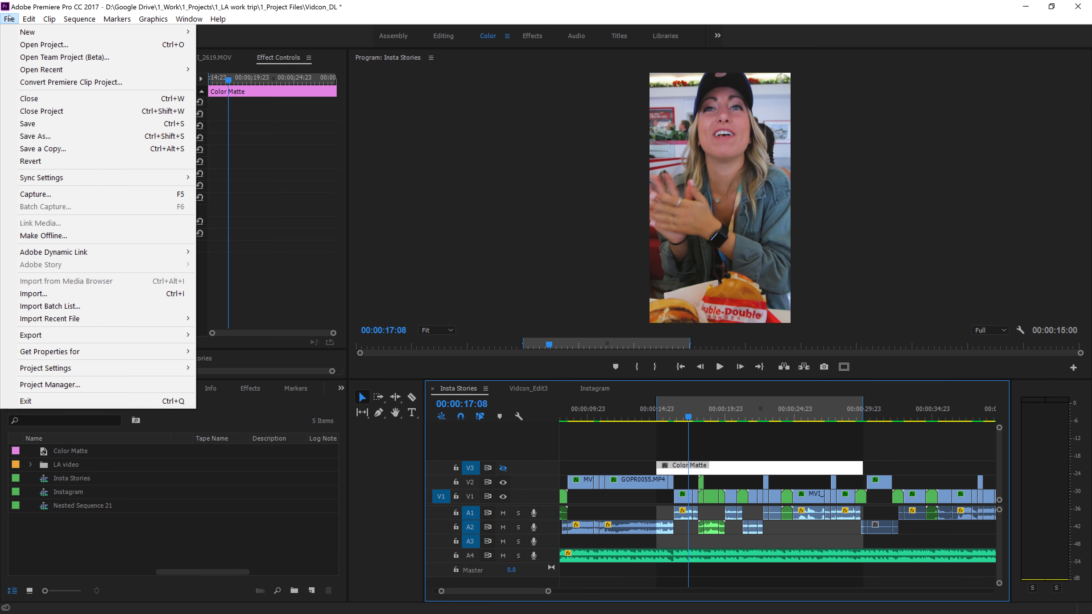
mouse_move(99, 335)
click(261, 340)
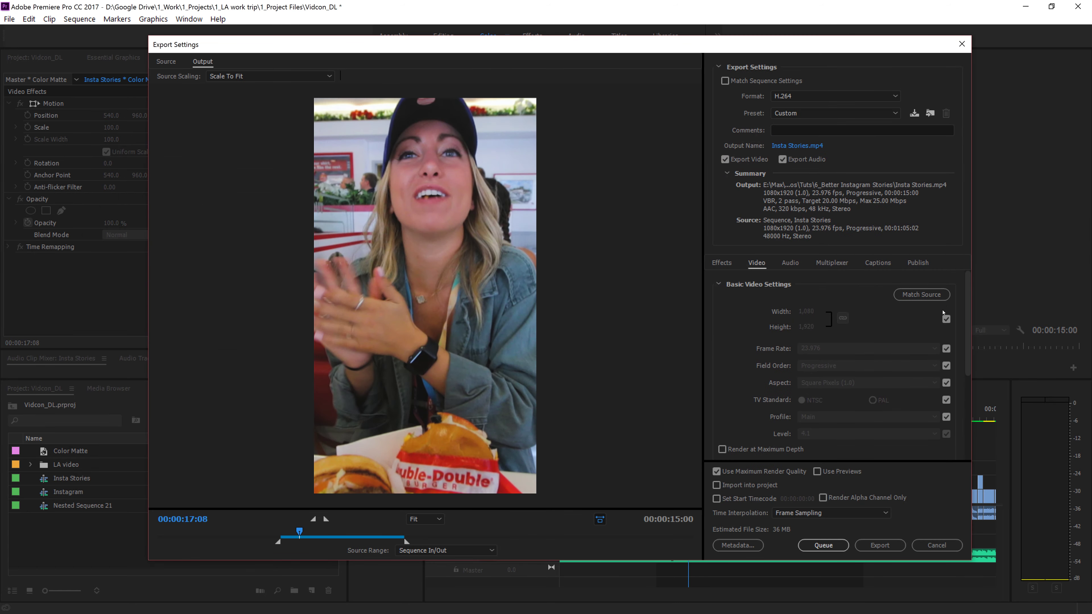
scroll(969, 362, down, 3)
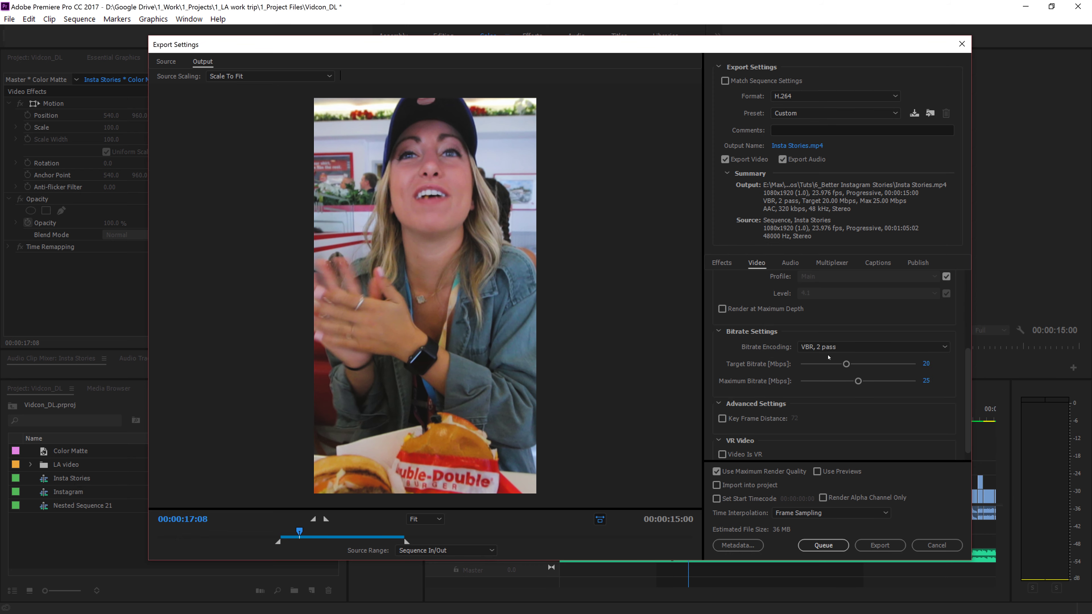
scroll(961, 393, up, 3)
- Name the output file Insta Story 2 in the Exports folder, send it to the encoding queue, and return to the sequence
click(798, 145)
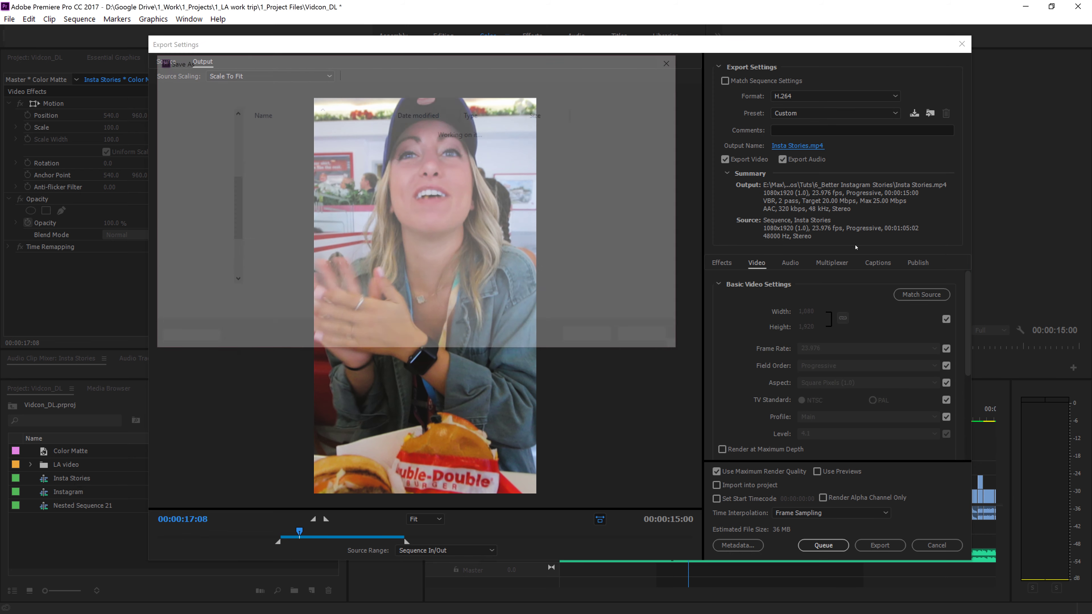
double_click(276, 143)
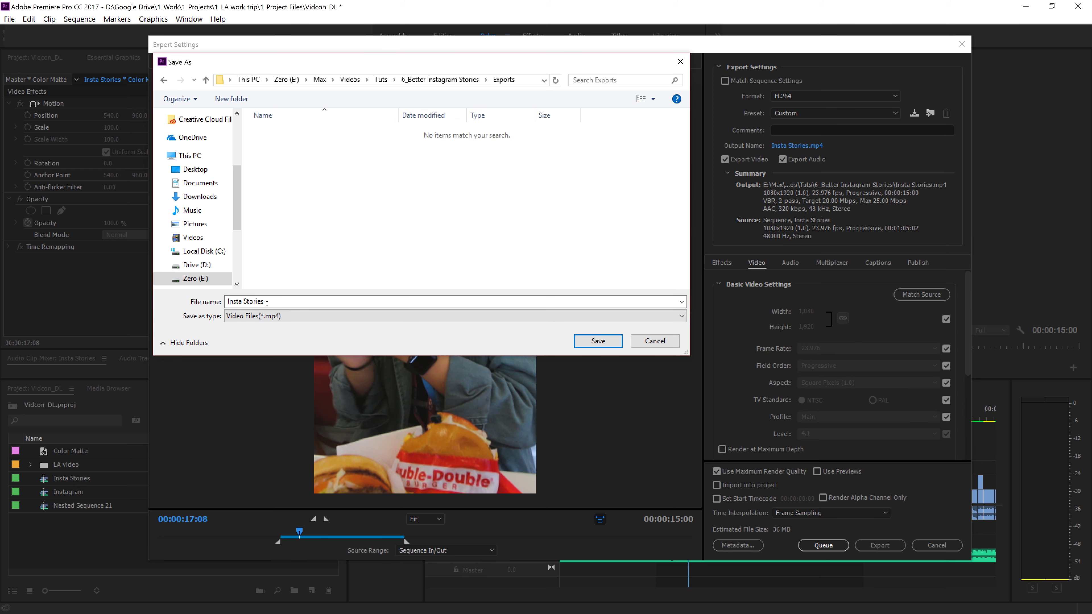
click(269, 302)
drag(268, 303, 256, 303)
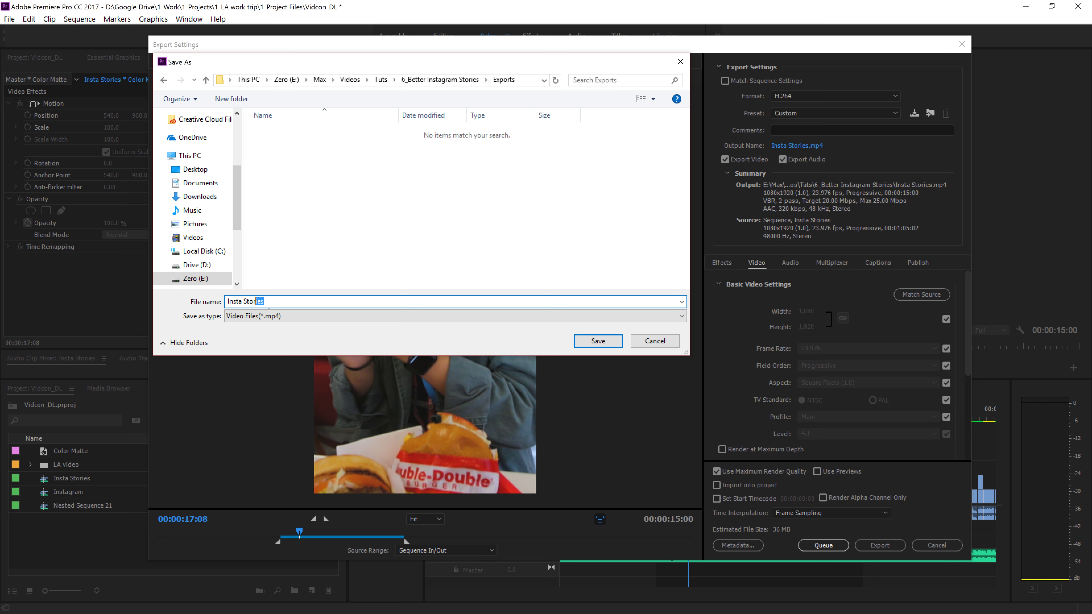
text(y)
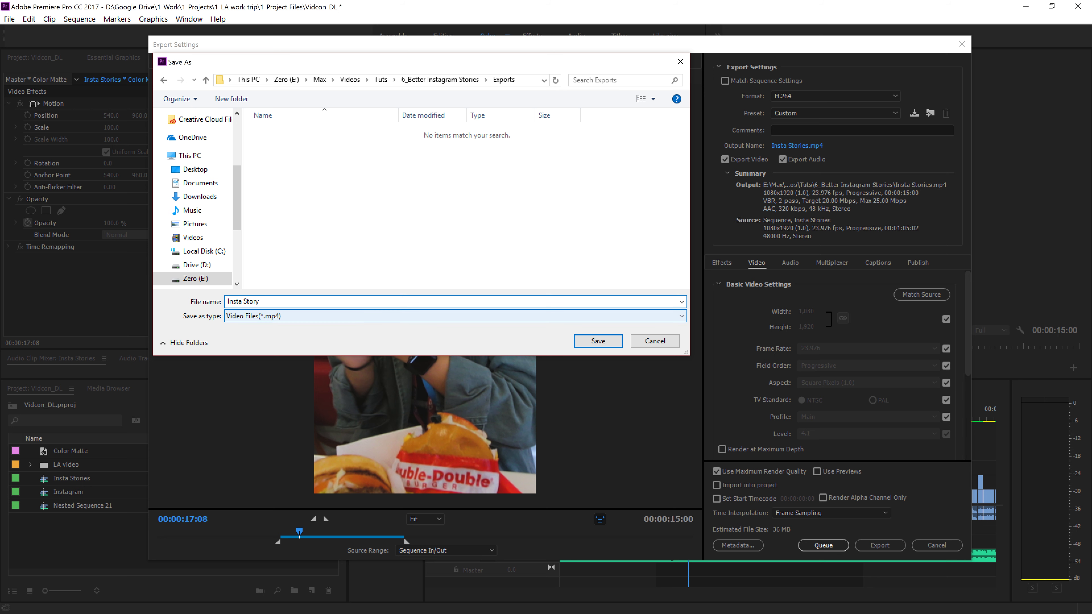
text( 2)
key(Return)
click(828, 545)
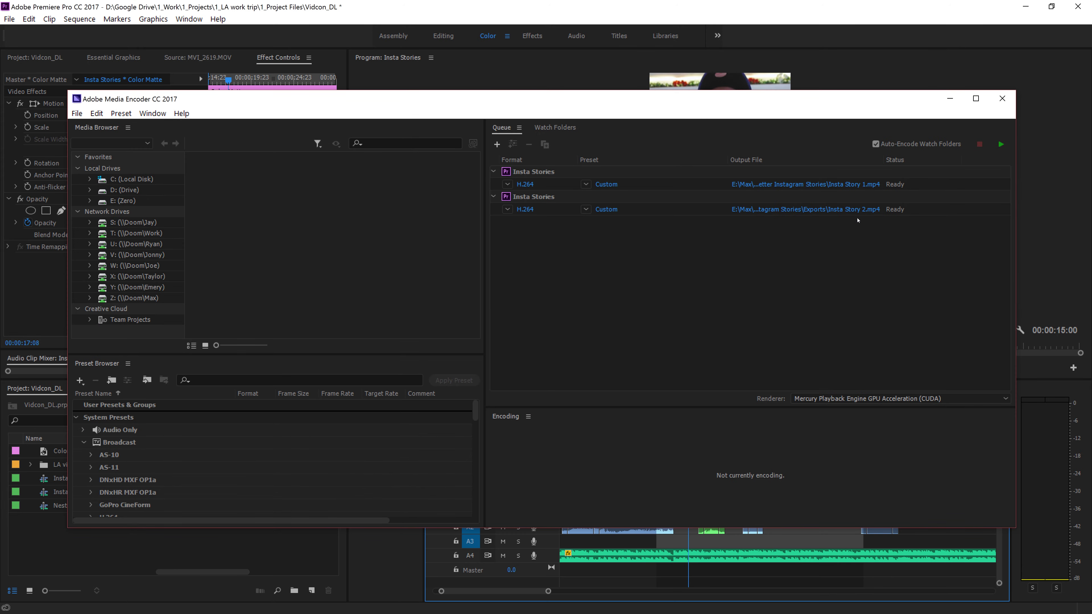
click(950, 99)
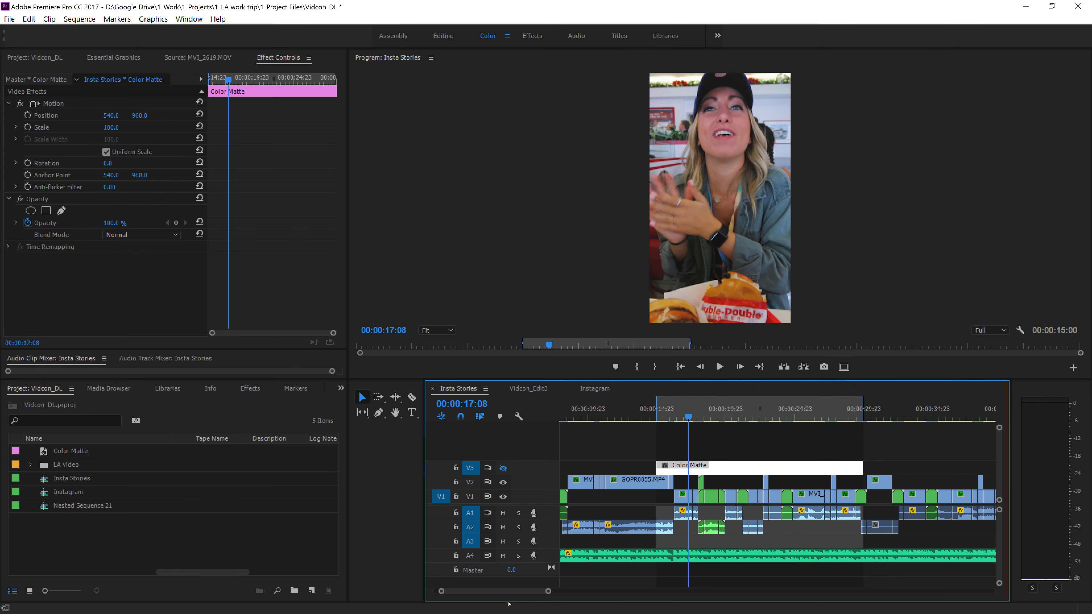
- Move the Color Matte on V3 to the next 15-second segment and set the in and out points to its span
drag(531, 594, 540, 594)
drag(617, 468, 827, 469)
key(x)
key(shift+i)
click(9, 19)
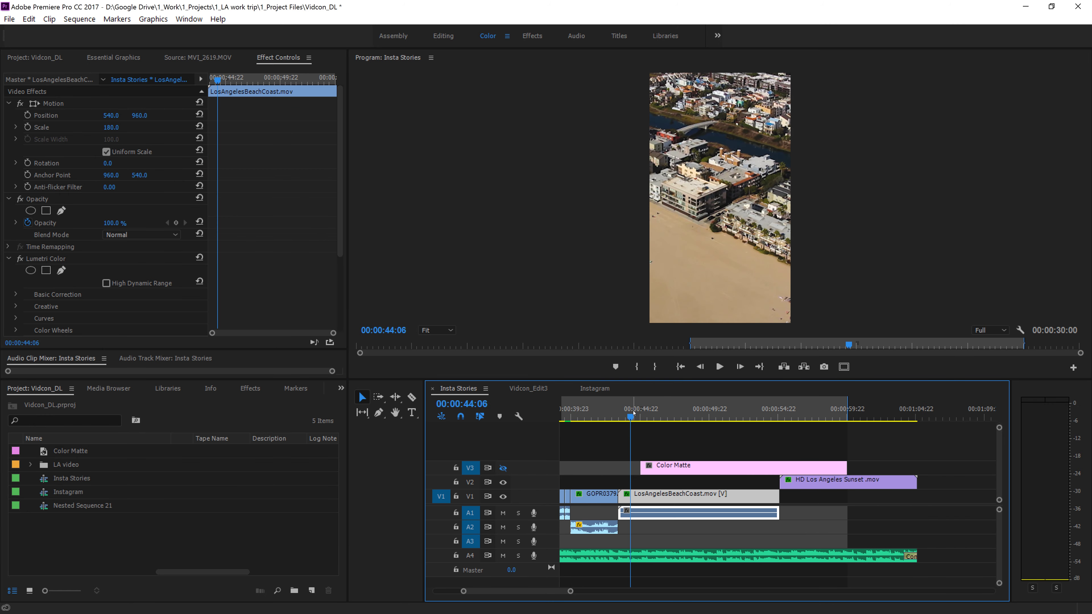
- Set the in point at the last Color Matte's start and trim the HD Los Angeles Sunset clip and A4 music to its end
drag(631, 408, 641, 407)
drag(717, 414, 728, 413)
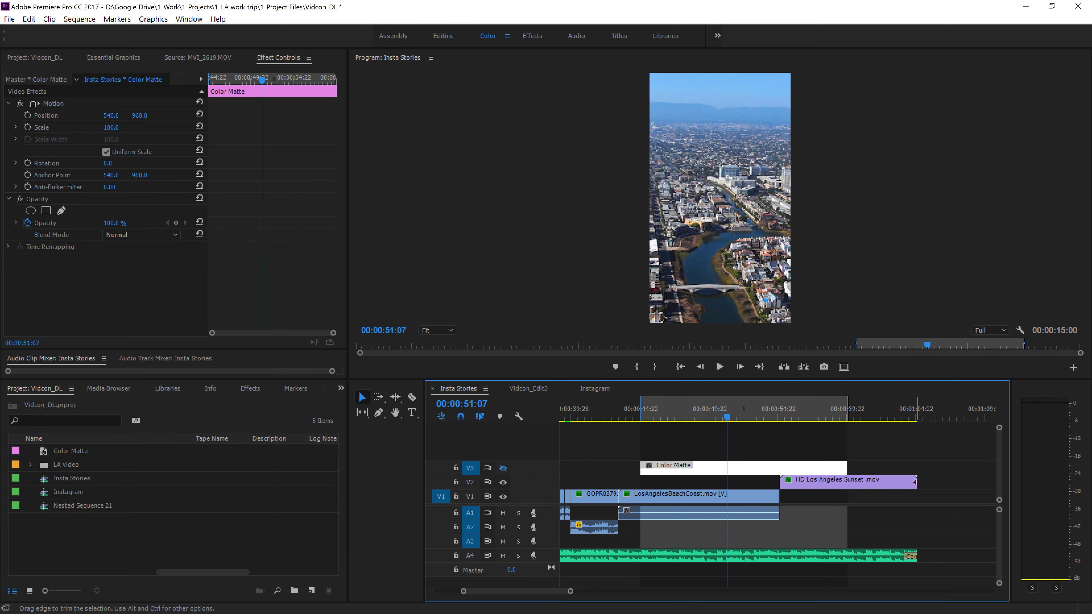
drag(916, 482, 847, 482)
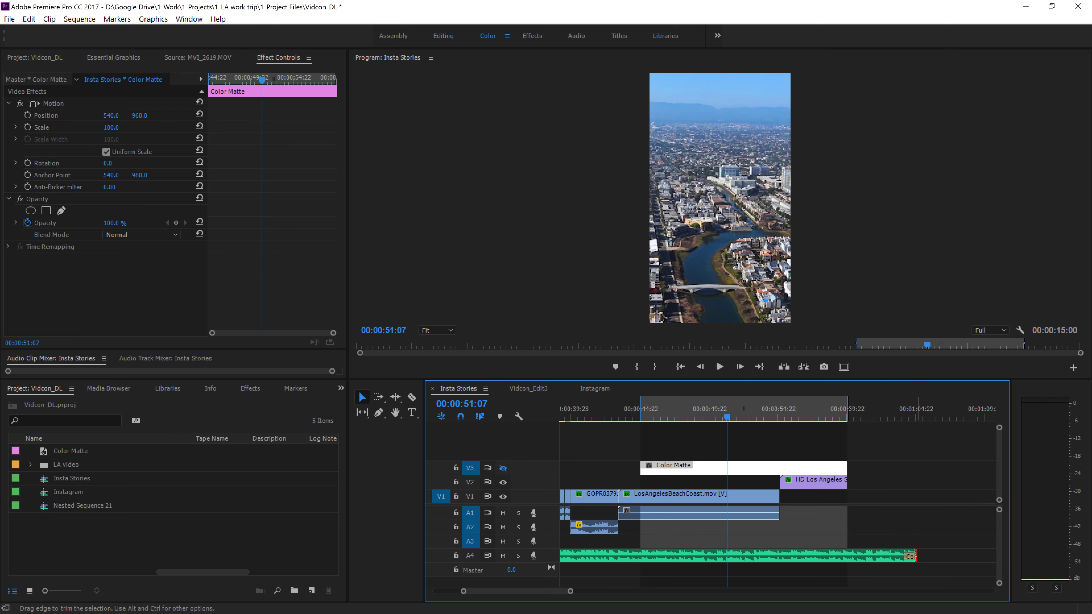
drag(916, 556, 847, 560)
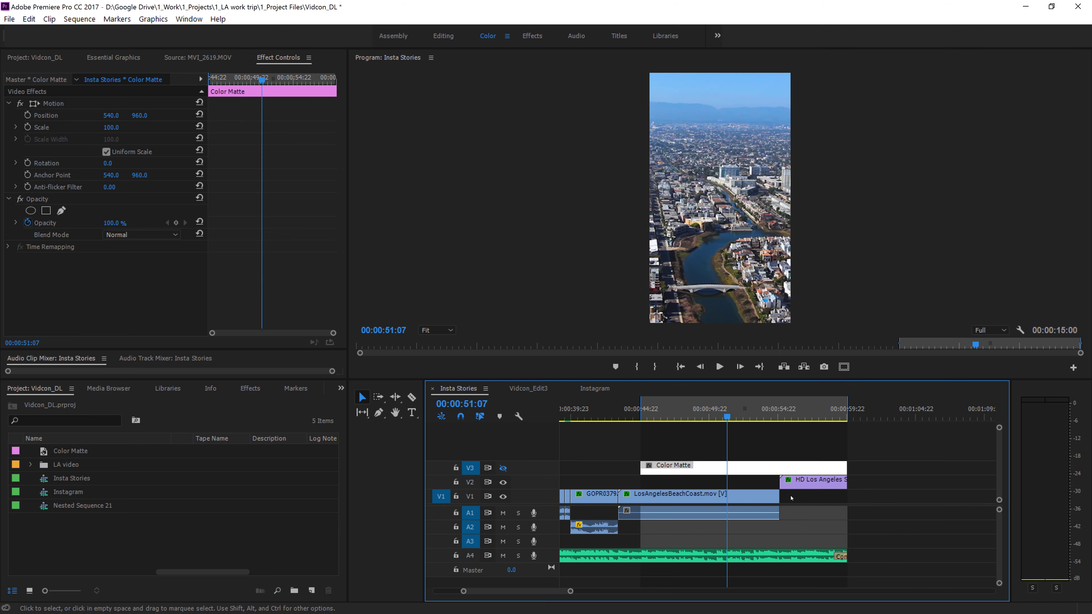
- Play back the last segment and extend the start of the HD Los Angeles Sunset clip to 00:00:54:06
click(643, 416)
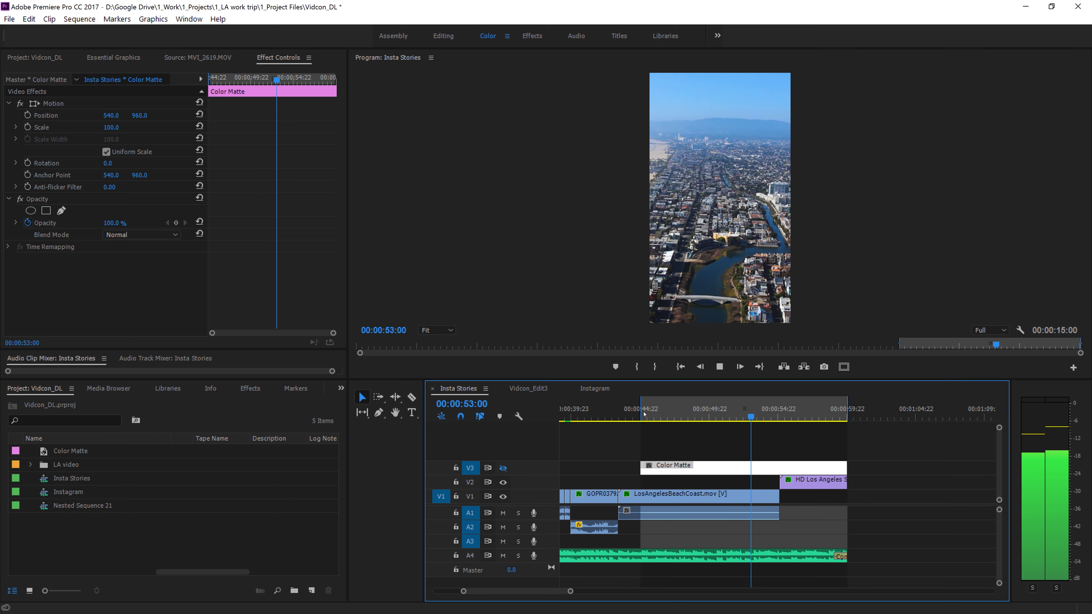
key(space)
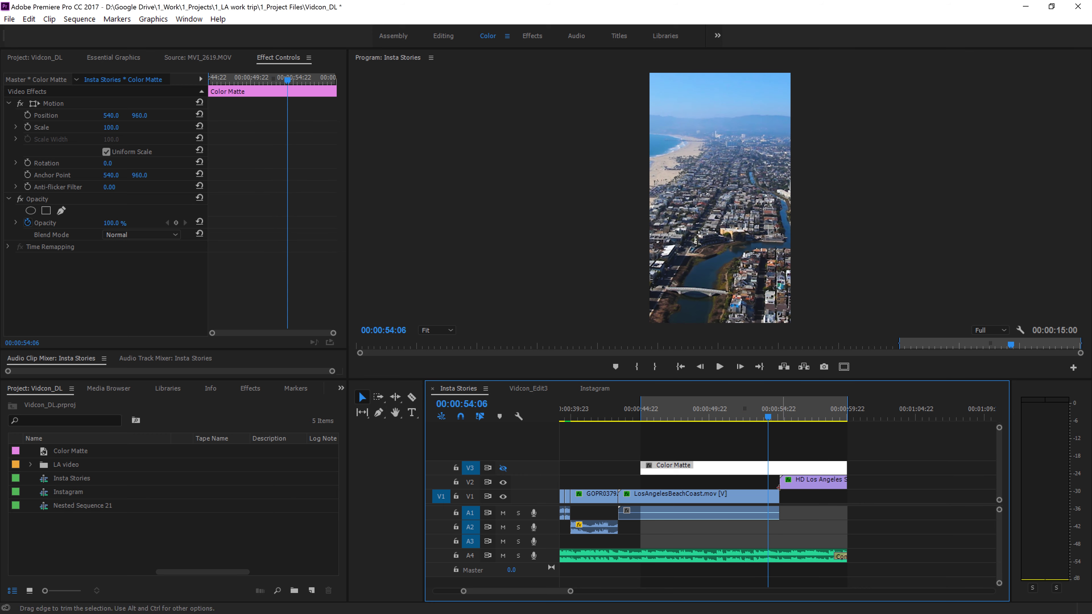
drag(802, 486, 790, 485)
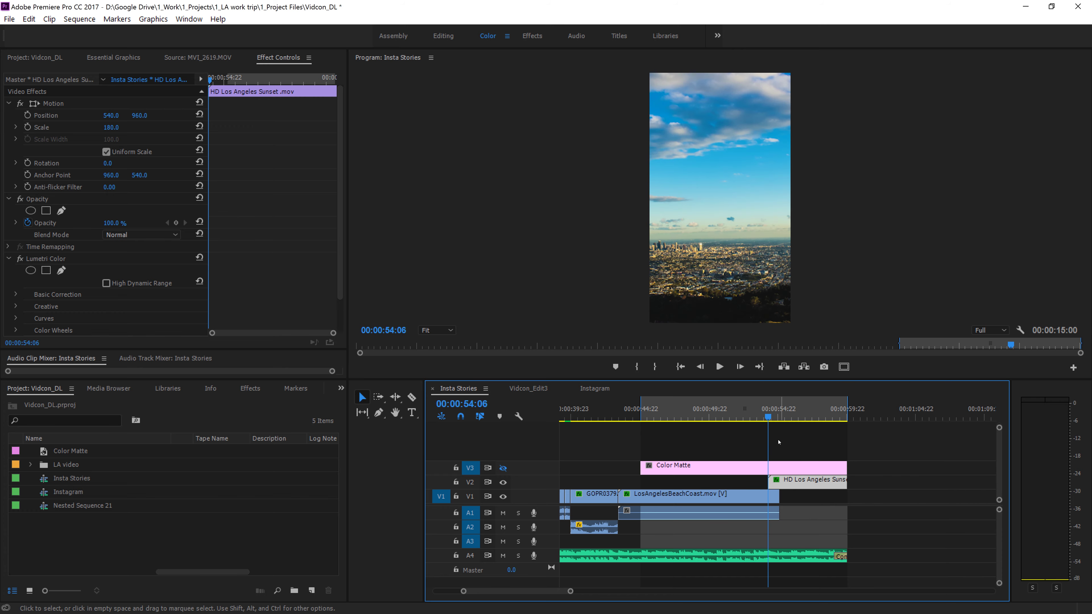
- Export the last segment as Insta Story 4 in the Exports folder and send it to the encoding queue
click(9, 19)
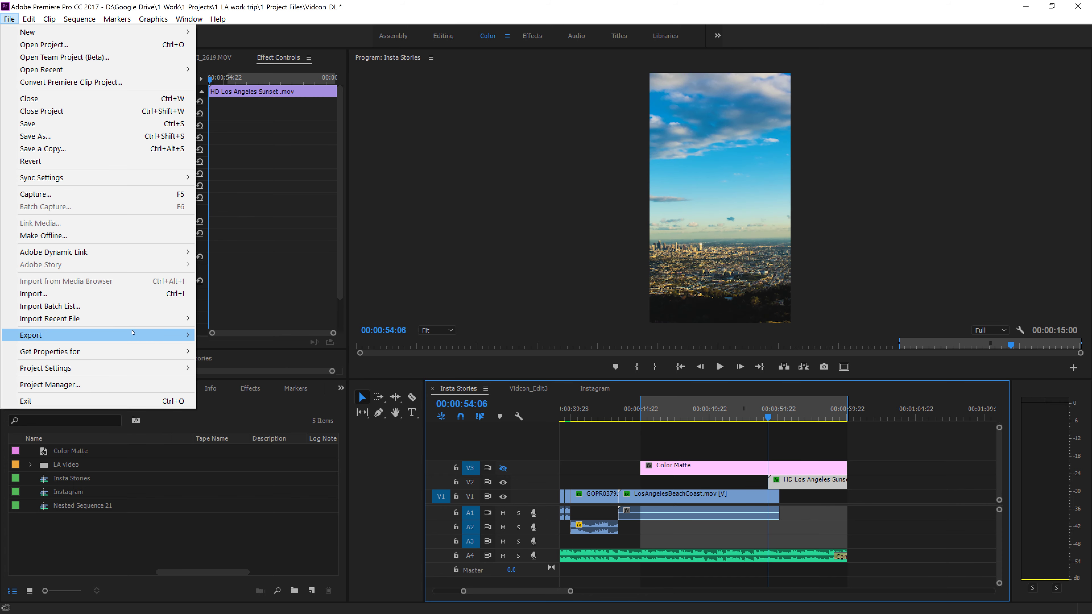
mouse_move(132, 333)
click(222, 335)
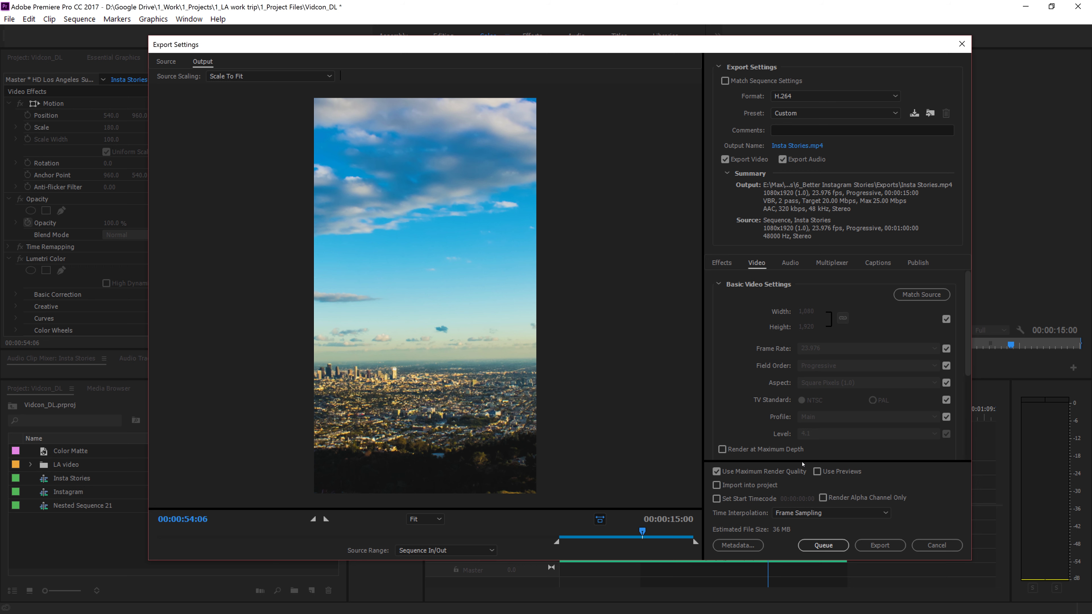
click(797, 146)
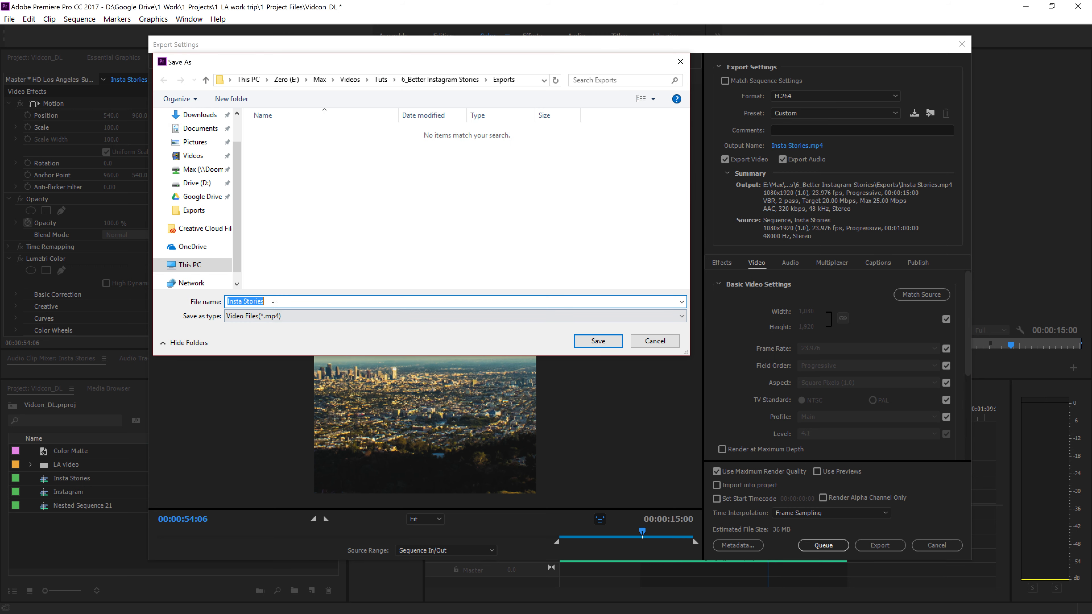
drag(272, 305, 257, 306)
text(y 4)
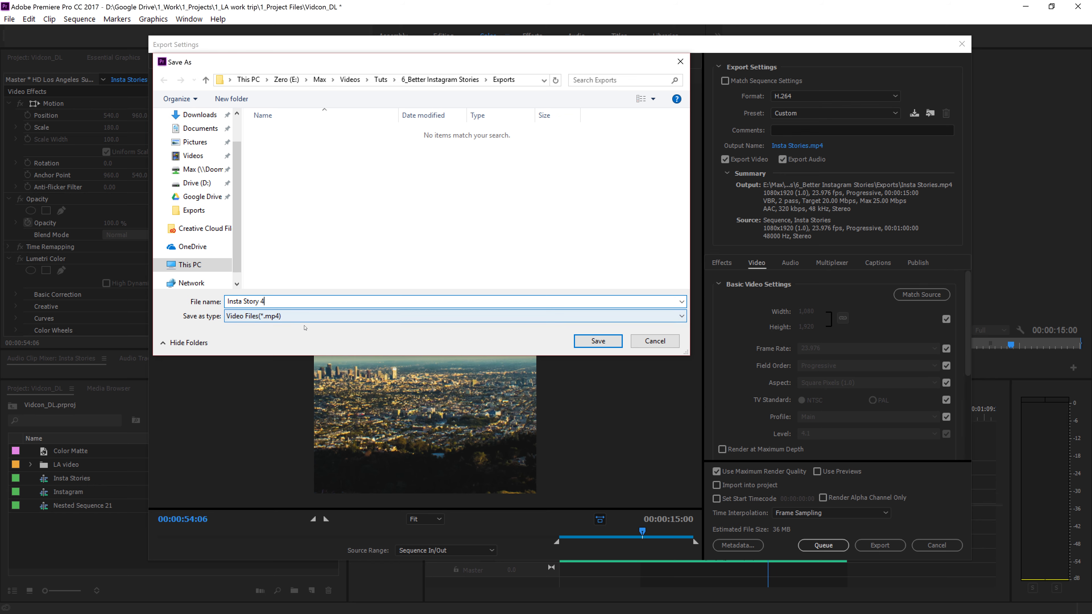
click(598, 341)
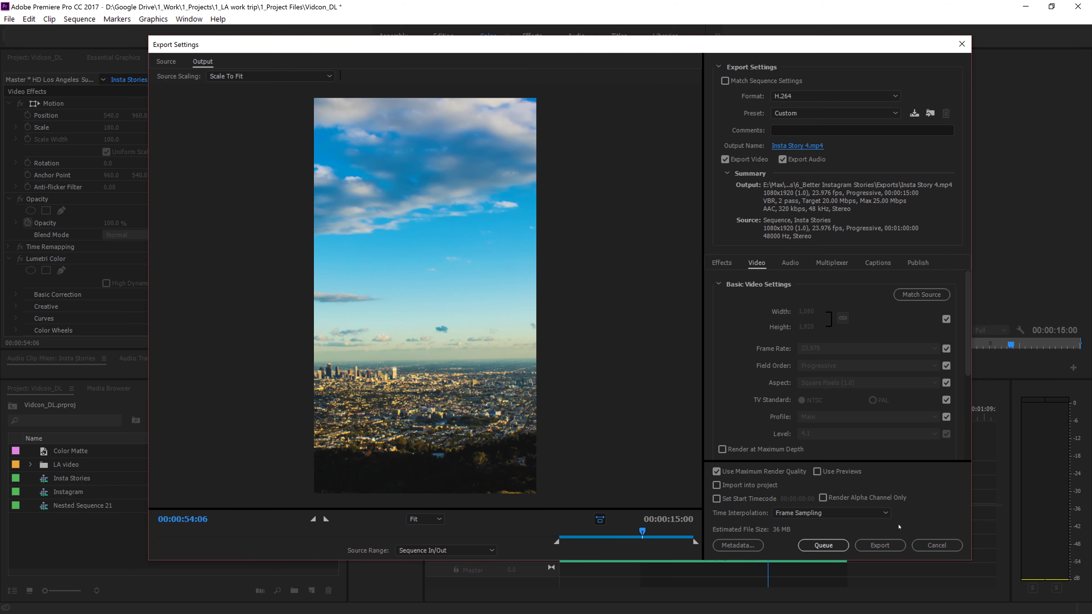
click(838, 545)
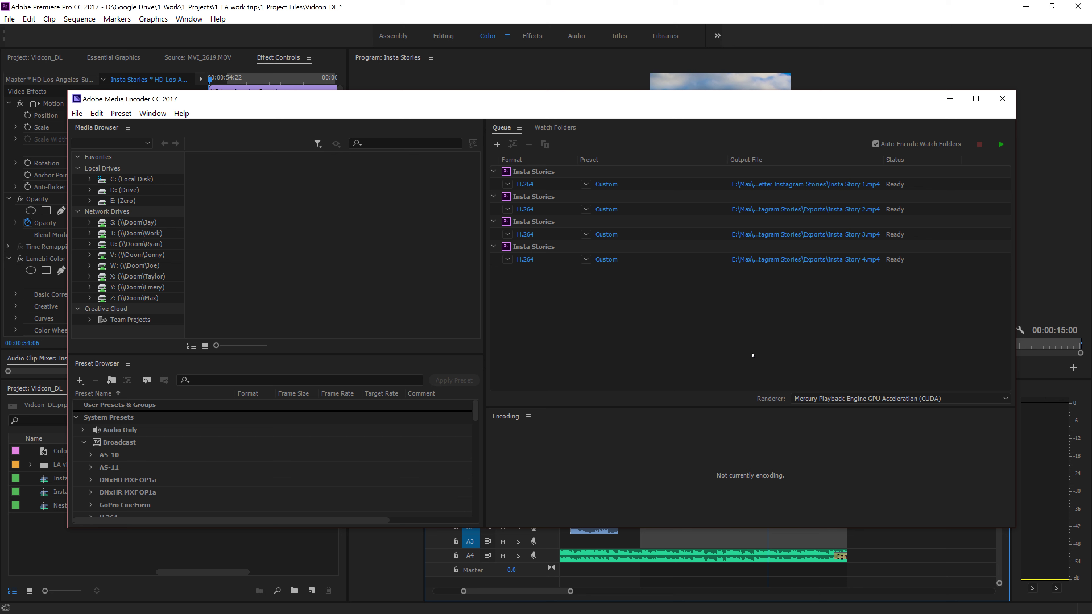
- Encode the queued Insta Stories files and open the output folder of Insta Story 4
click(1002, 144)
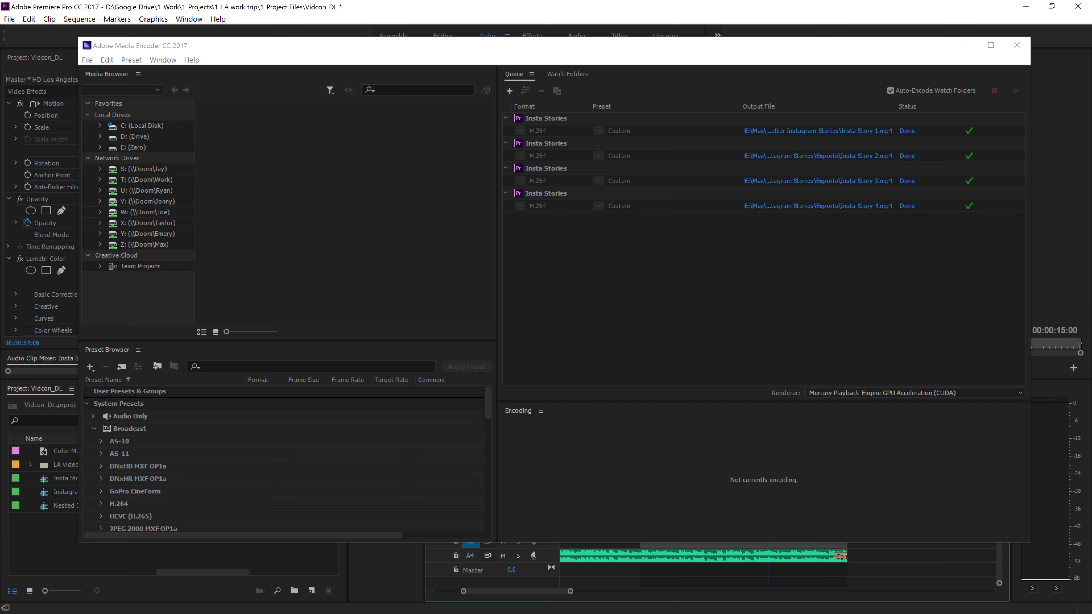
click(853, 215)
click(852, 214)
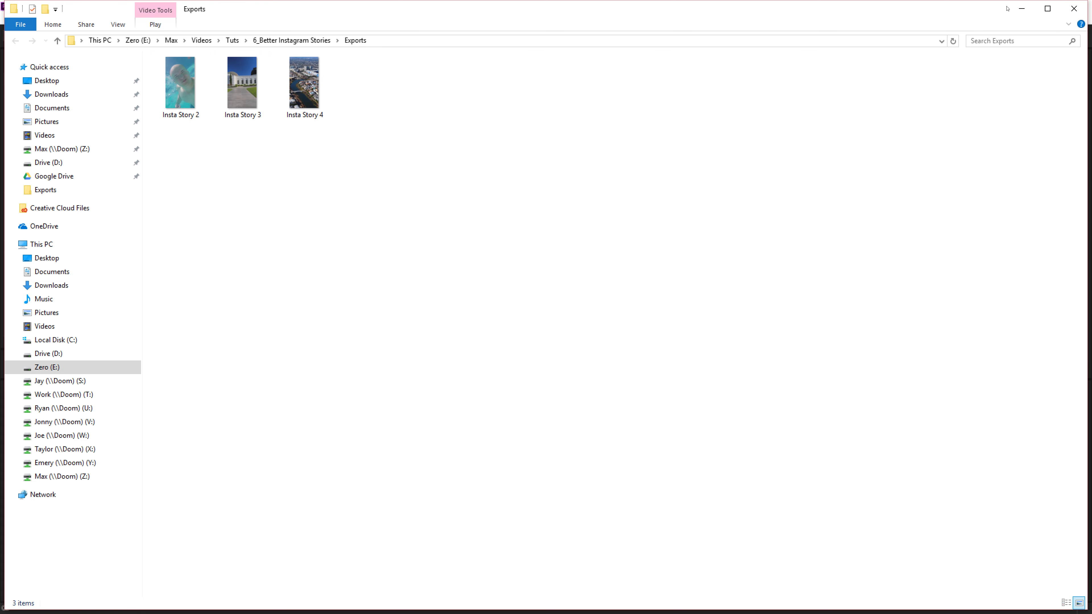
- Open the output location of Insta Story 1, move that file into the Exports folder, and open the folder
click(1023, 9)
click(873, 132)
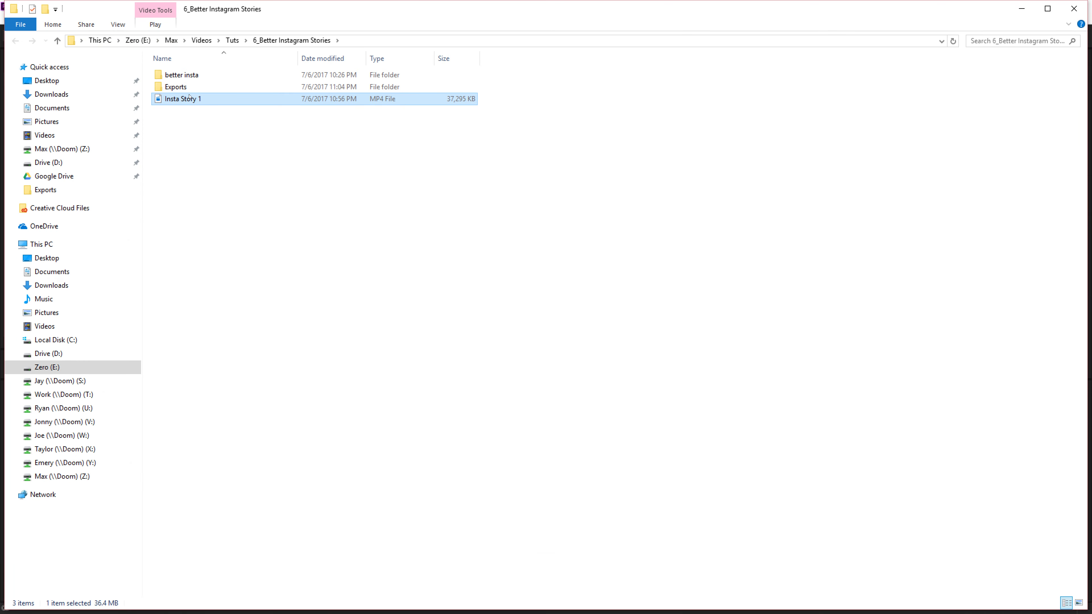
drag(184, 99, 181, 88)
double_click(177, 86)
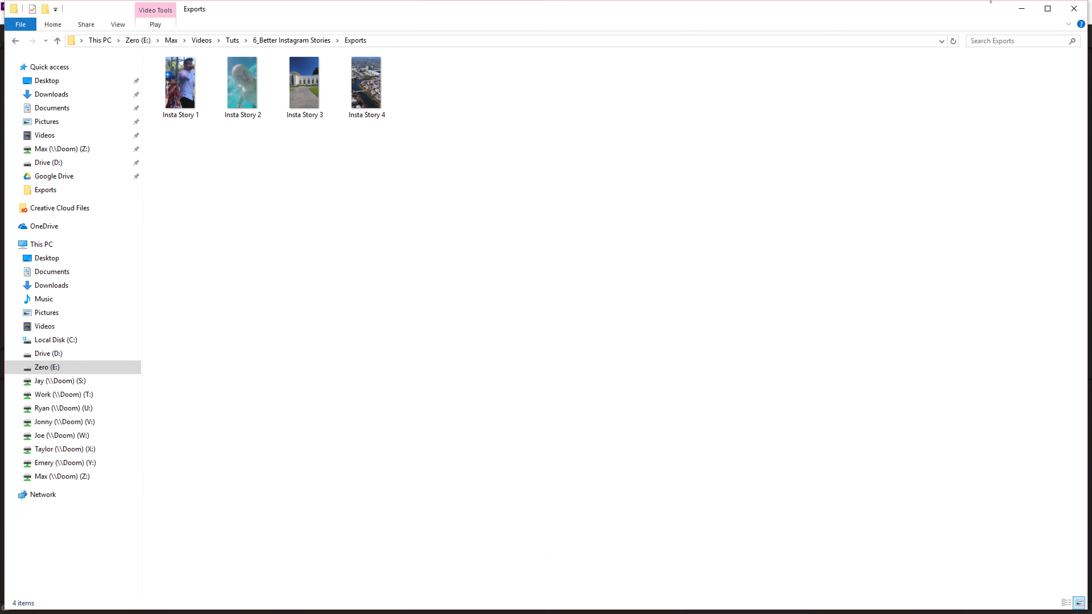
- Copy the four Insta Story videos from the Exports folder into the Google Drive folder
drag(490, 56, 146, 175)
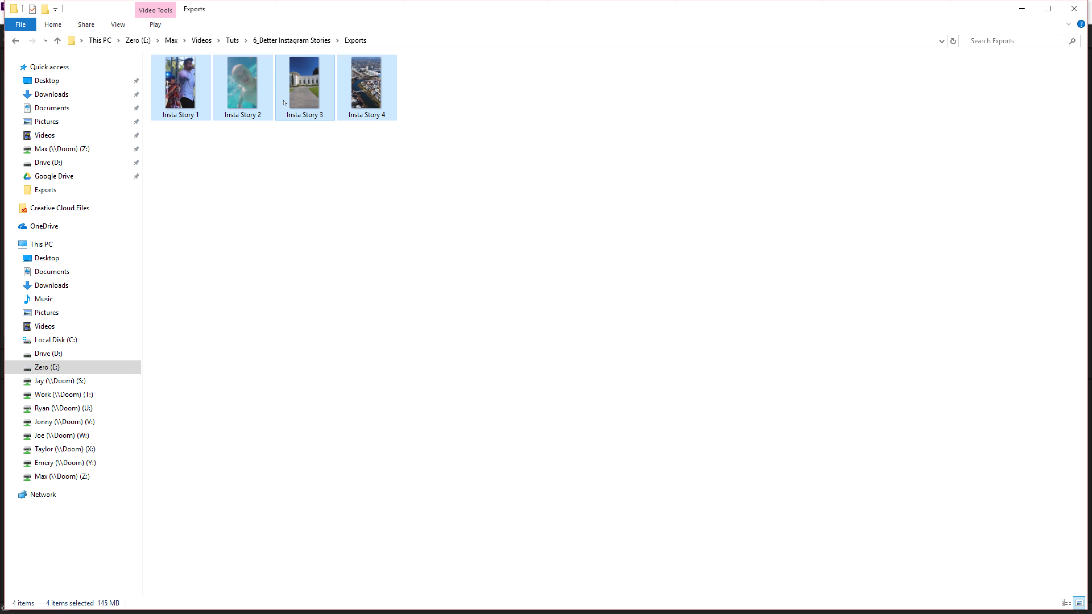
right_click(284, 103)
click(370, 275)
click(54, 176)
right_click(209, 216)
click(260, 300)
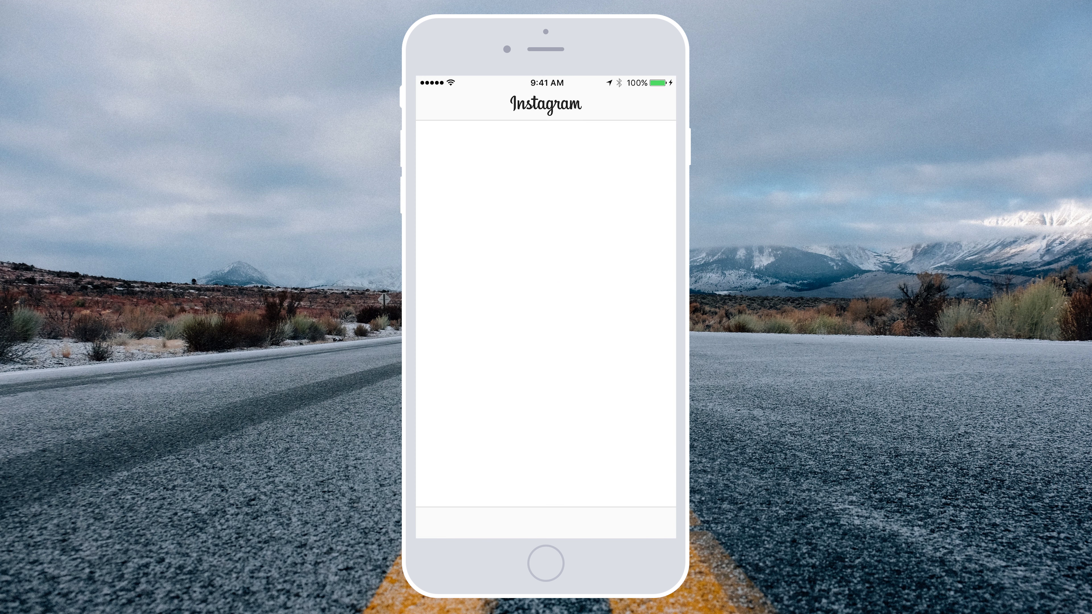
- In Instagram on the phone, open the story camera and choose the first 15-second video from the last 24 hours
click(649, 522)
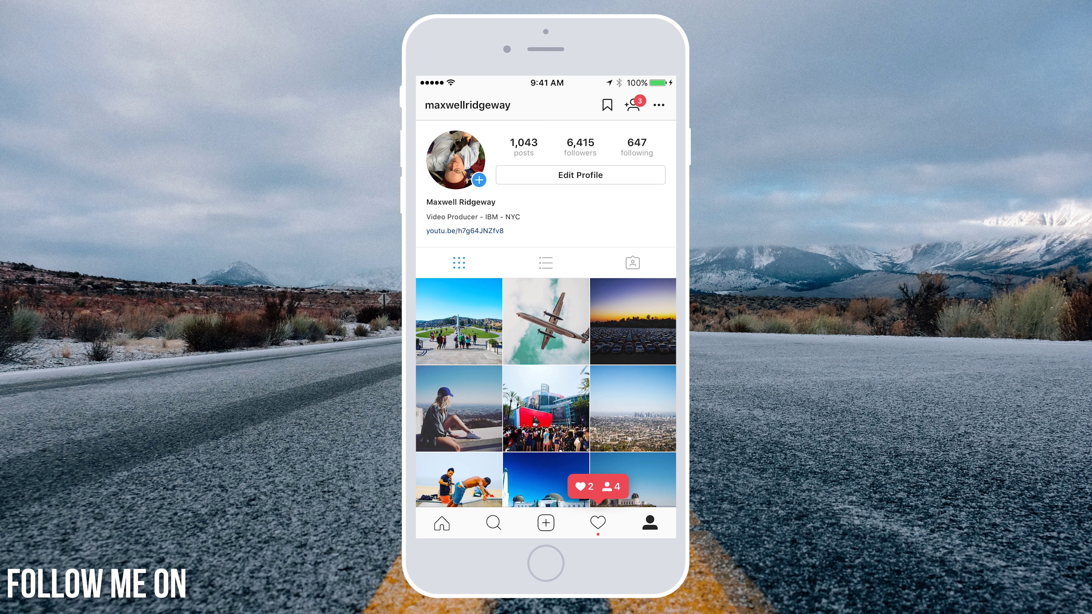
click(442, 523)
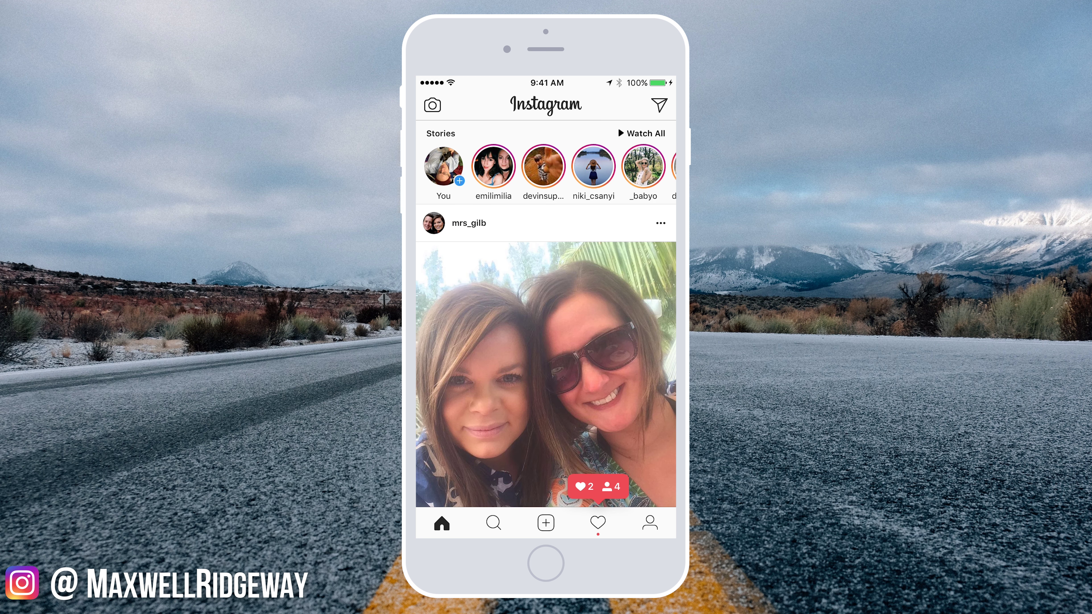
click(433, 105)
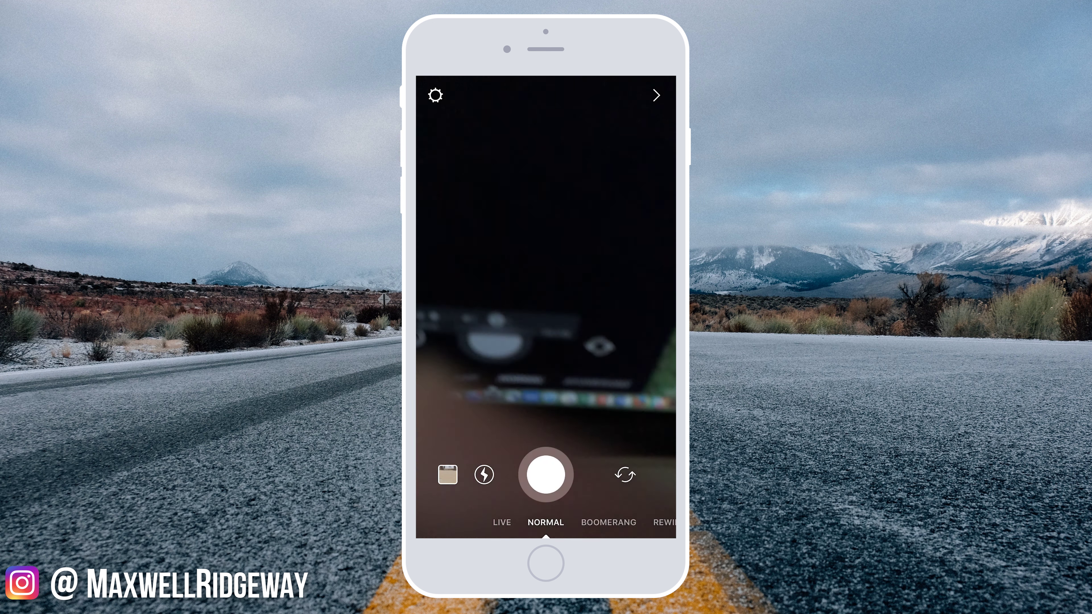
click(448, 474)
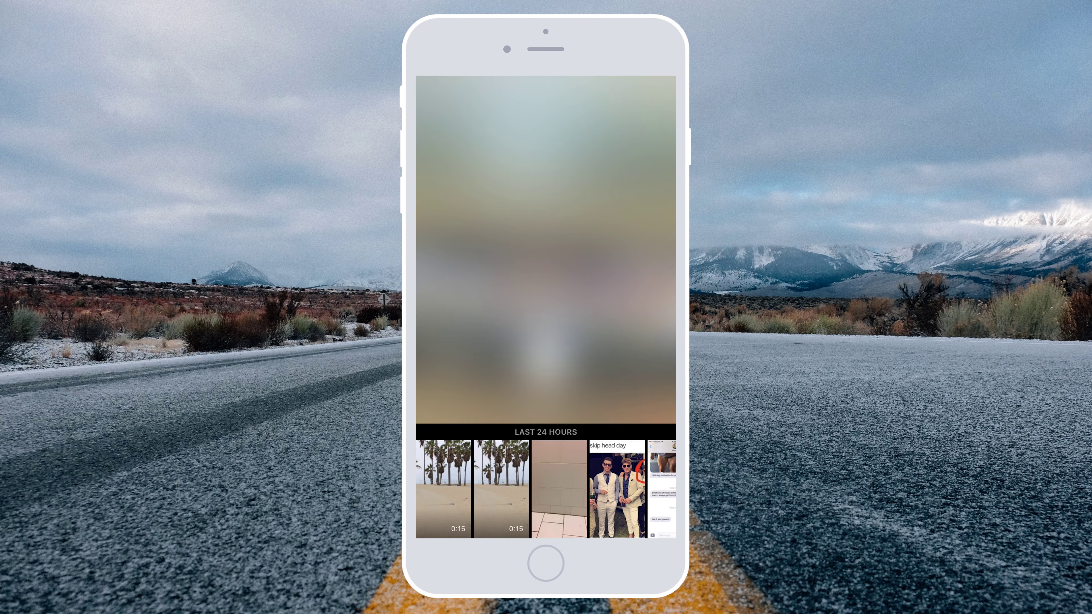
click(444, 490)
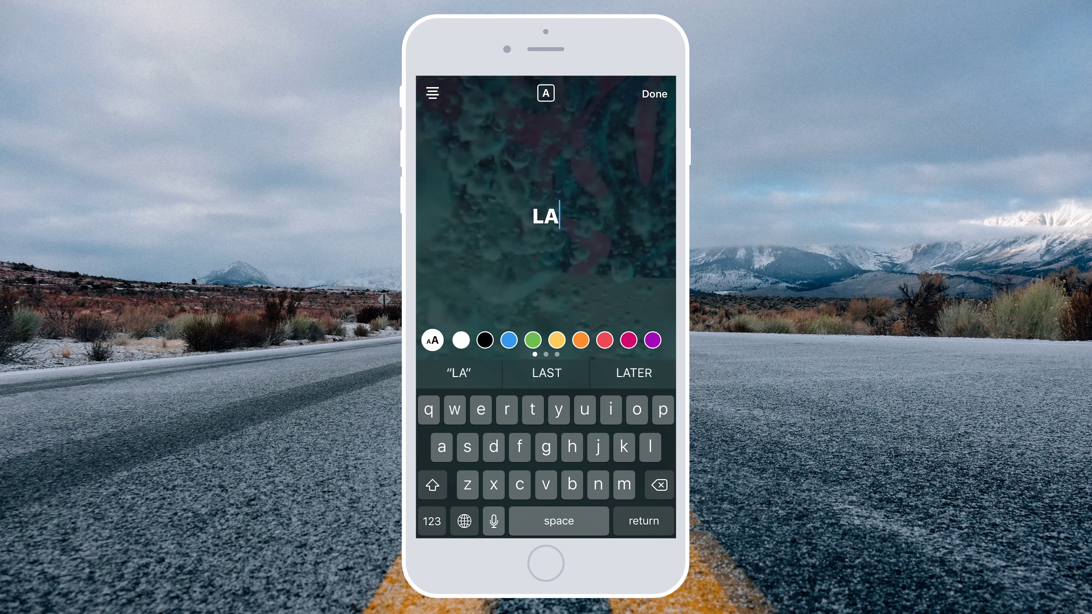
- Place the LA text in the lower-left corner of the video and post it to Your Story
click(654, 94)
drag(545, 216, 458, 375)
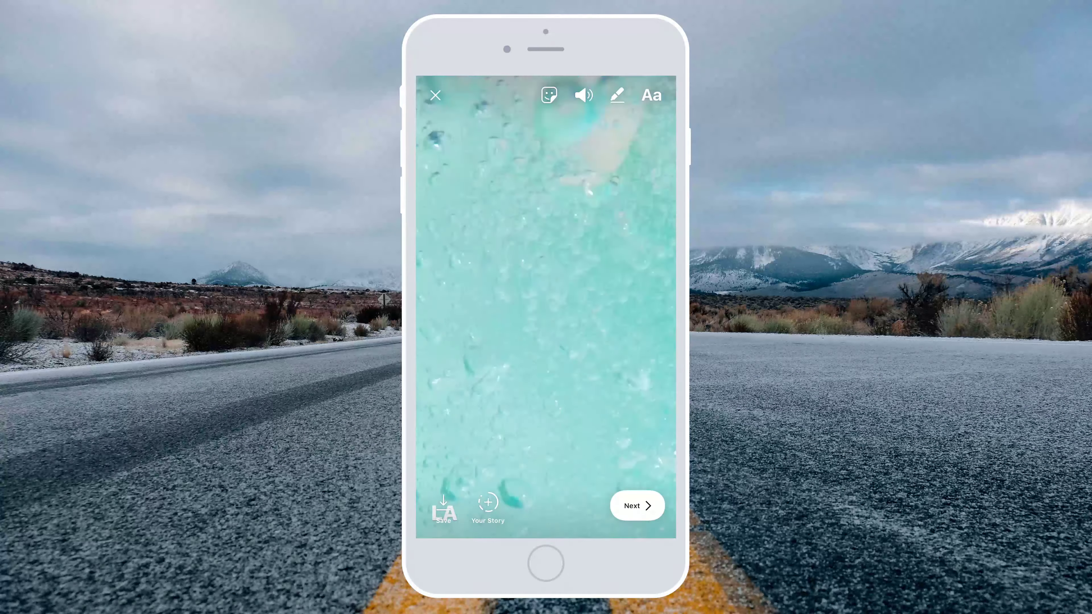
click(488, 502)
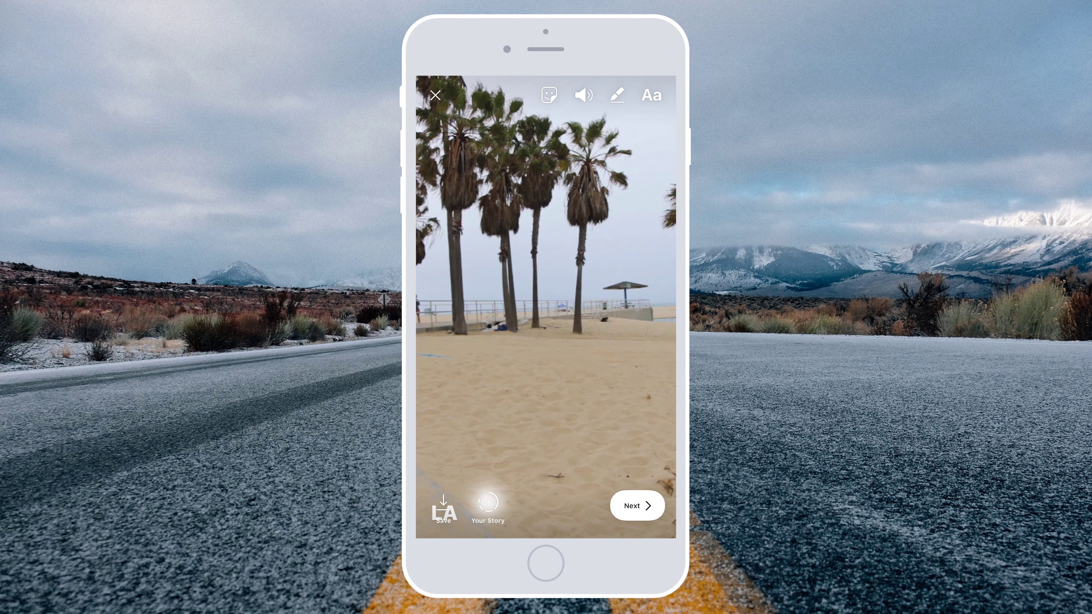